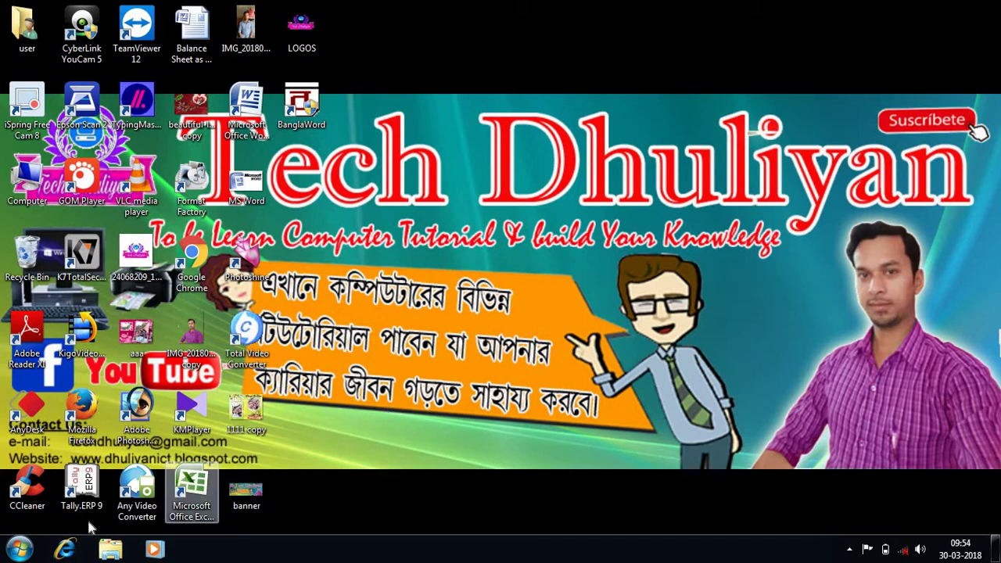
Step: Open the Windows 7 Start menu to reach Microsoft Office Word 2007
{"action": "left_click", "coordinate": [19, 550]}
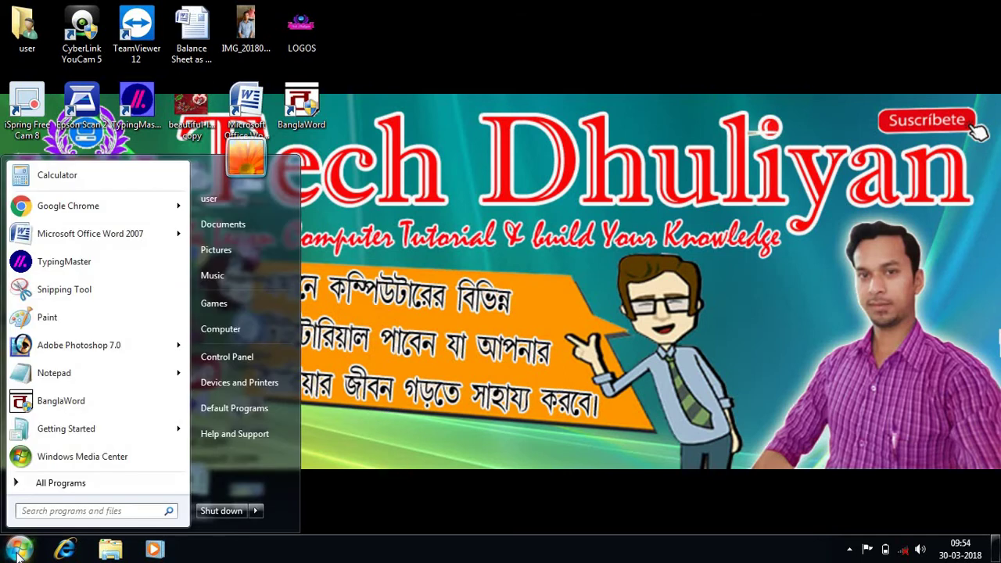
Step: Launch Word 2007 maximized with a blank Document1 and set the page to Landscape
{"action": "left_click", "coordinate": [62, 234]}
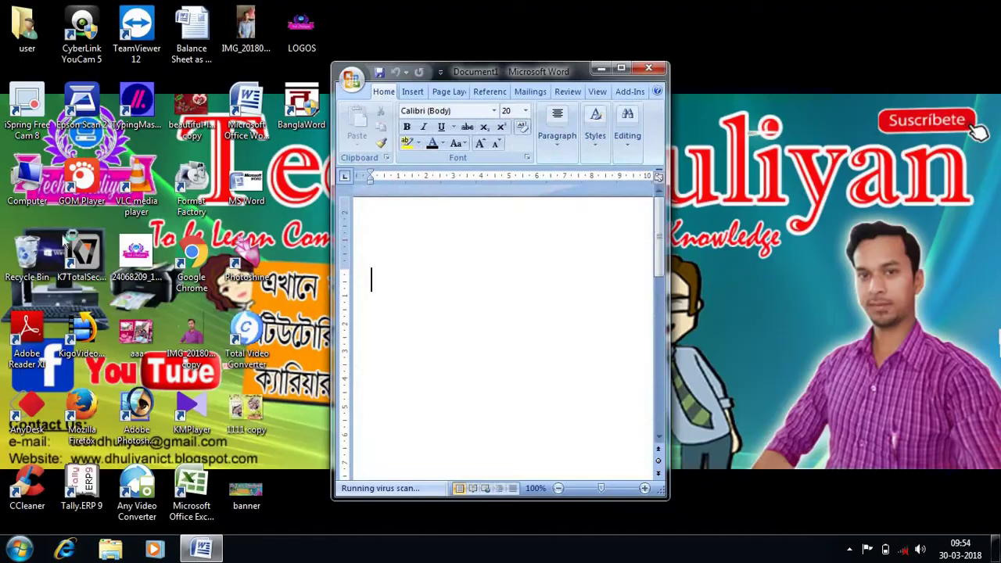
{"action": "left_click", "coordinate": [621, 68]}
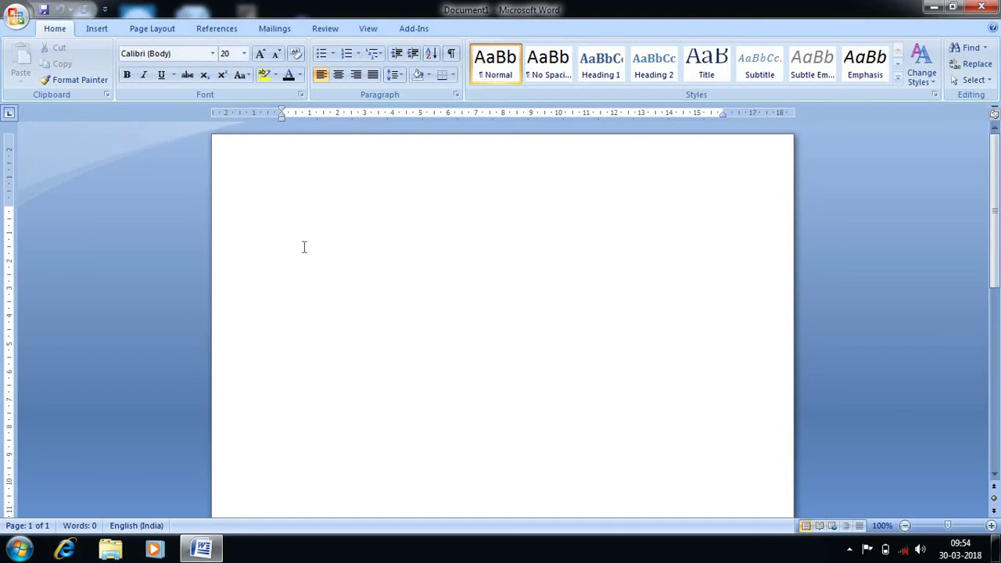
{"action": "left_click", "coordinate": [143, 29]}
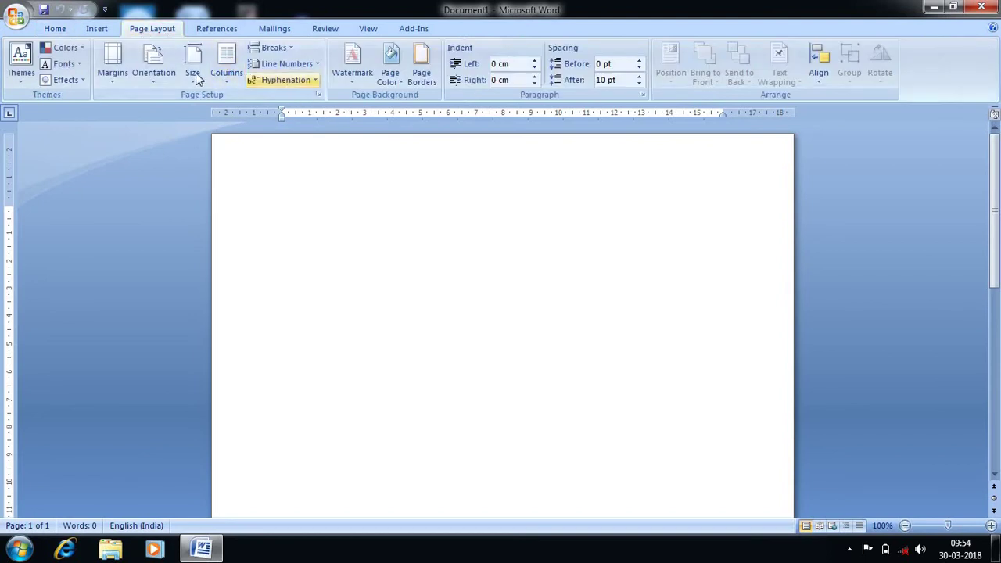
{"action": "left_click", "coordinate": [154, 80]}
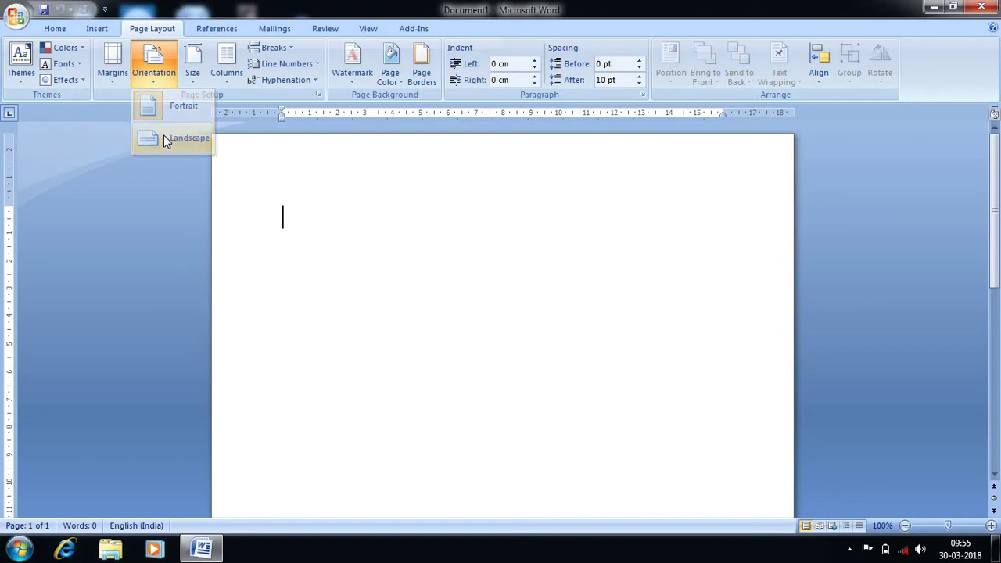
{"action": "left_click", "coordinate": [165, 138]}
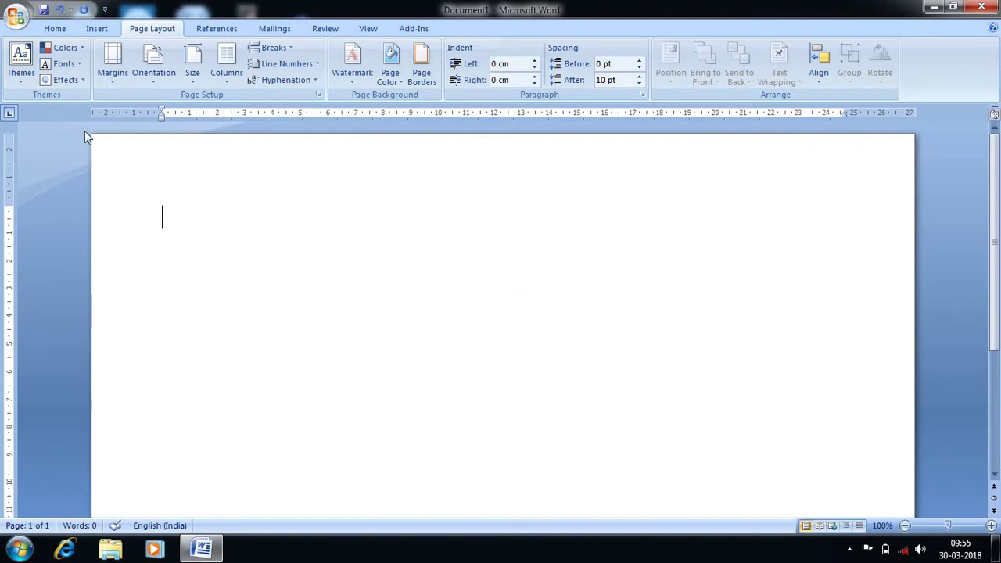
Step: Draw a rectangle of about 13.07 × 25.14 cm covering most of the landscape page
{"action": "left_click", "coordinate": [93, 29]}
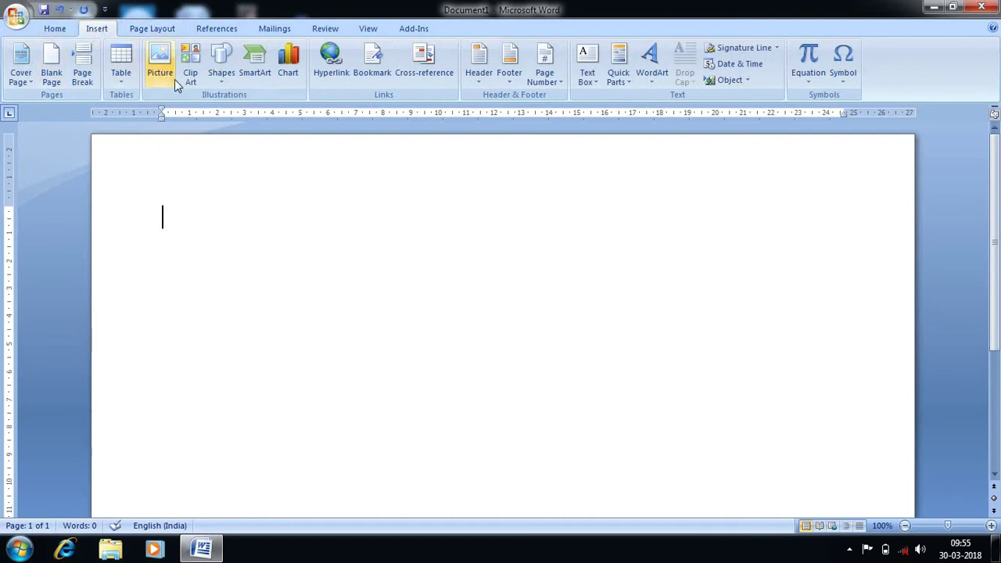
{"action": "left_click", "coordinate": [222, 73]}
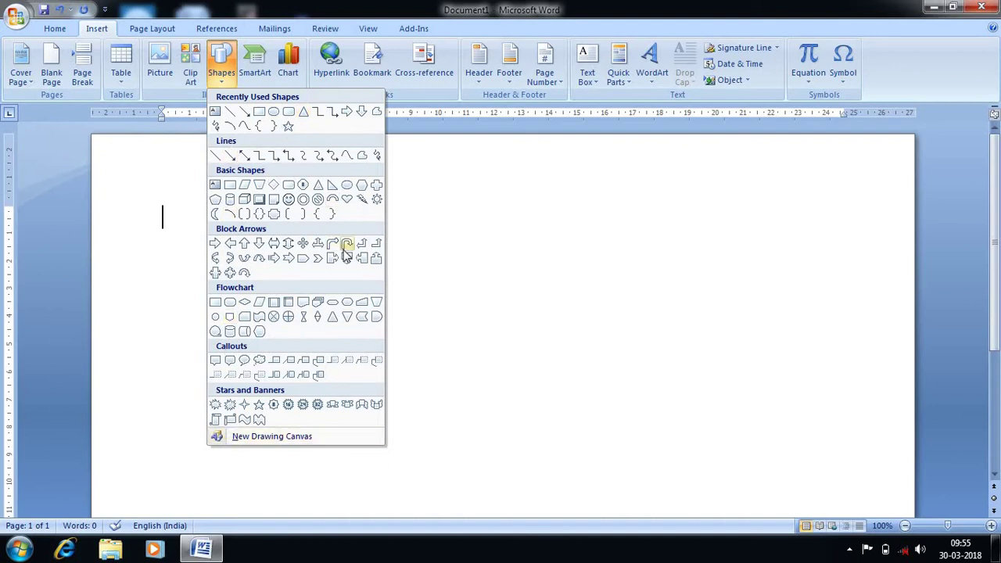
{"action": "left_click", "coordinate": [261, 116]}
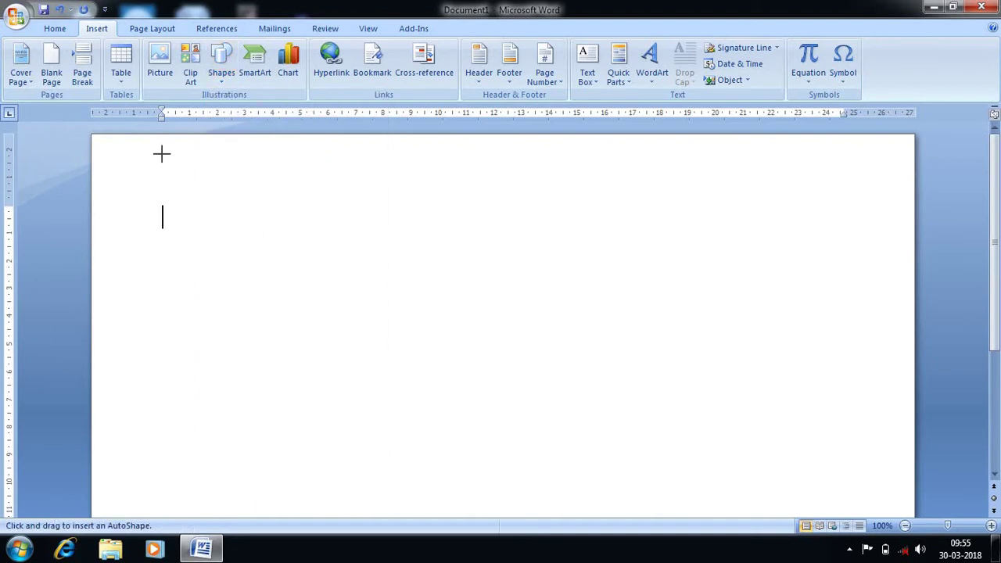
{"action": "key", "text": "Escape"}
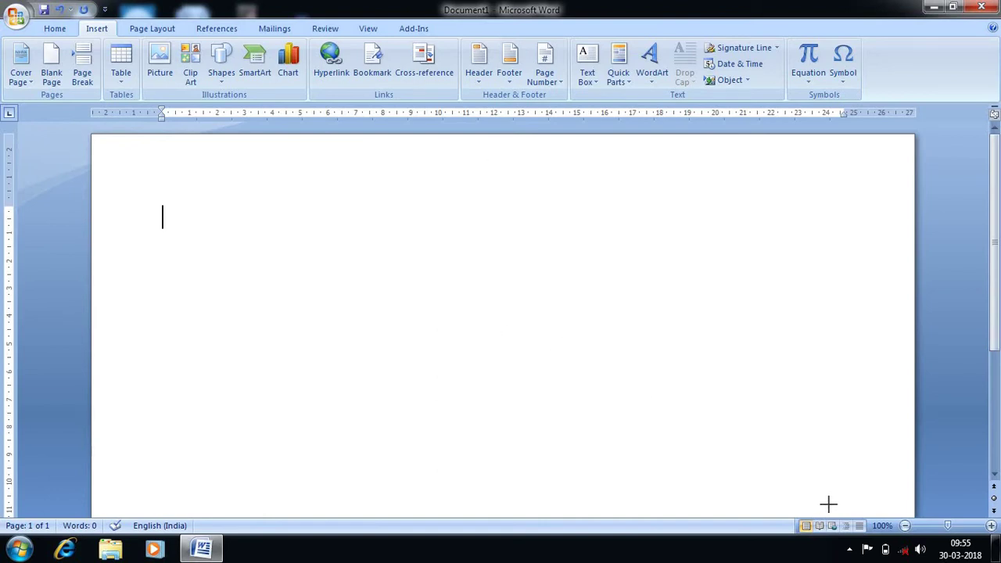
{"action": "left_click_drag", "start_coordinate": [828, 504], "coordinate": [872, 509]}
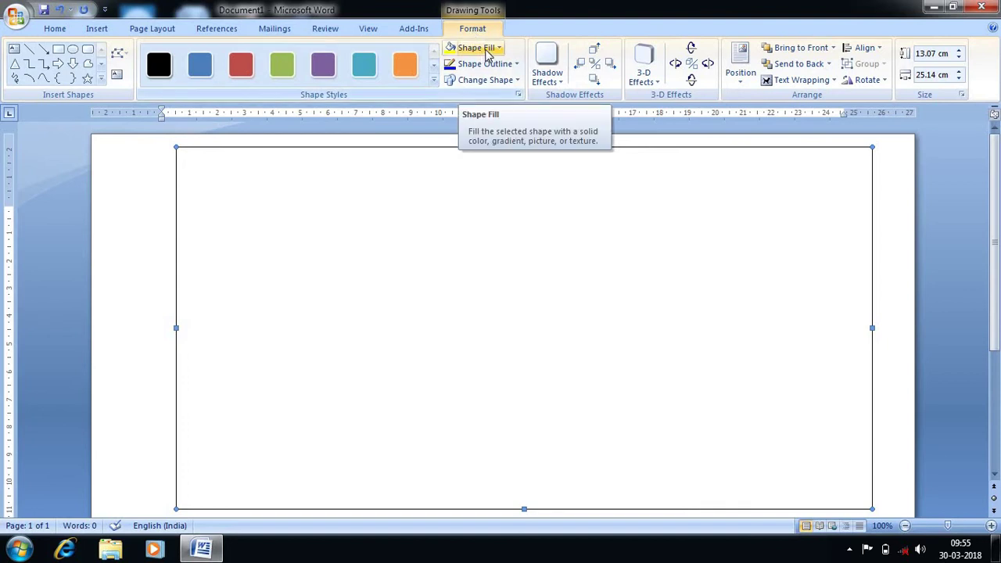
Step: Show the rectangle's Shape Fill gradient variations
{"action": "left_click", "coordinate": [487, 53]}
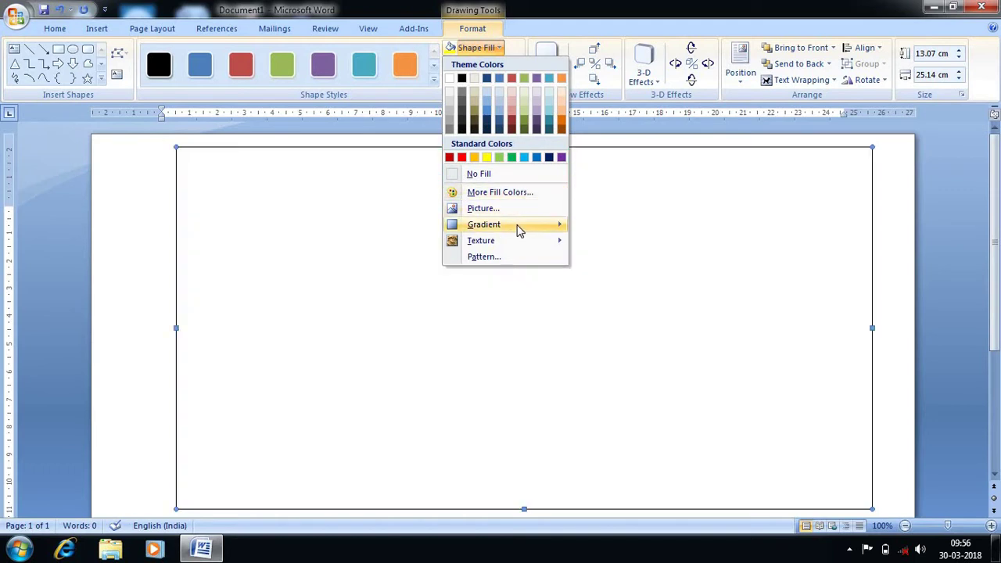
{"action": "mouse_move", "coordinate": [518, 229]}
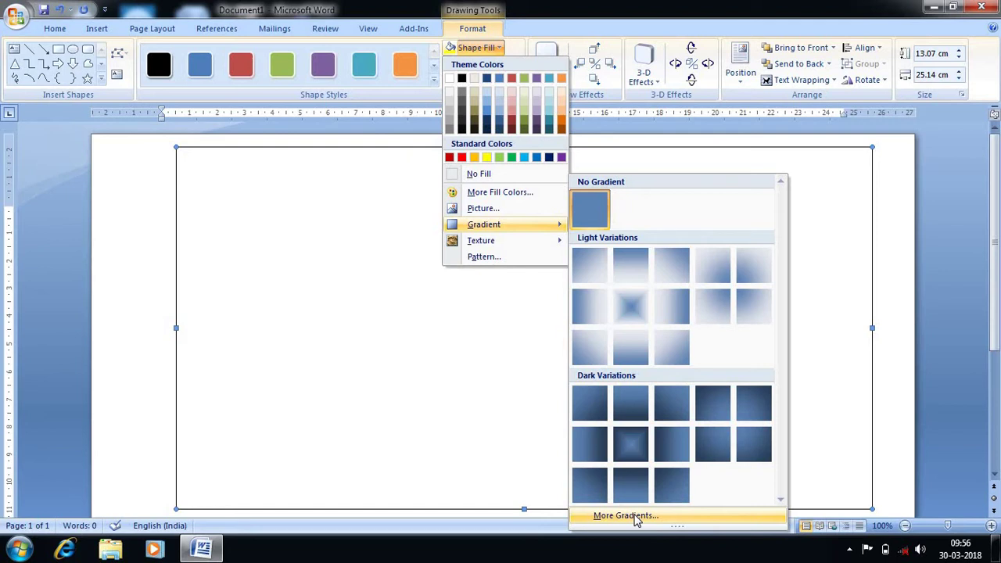
Step: Fill the rectangle with a two-colour gradient, light blue at top fading to yellow at bottom
{"action": "left_click", "coordinate": [636, 517]}
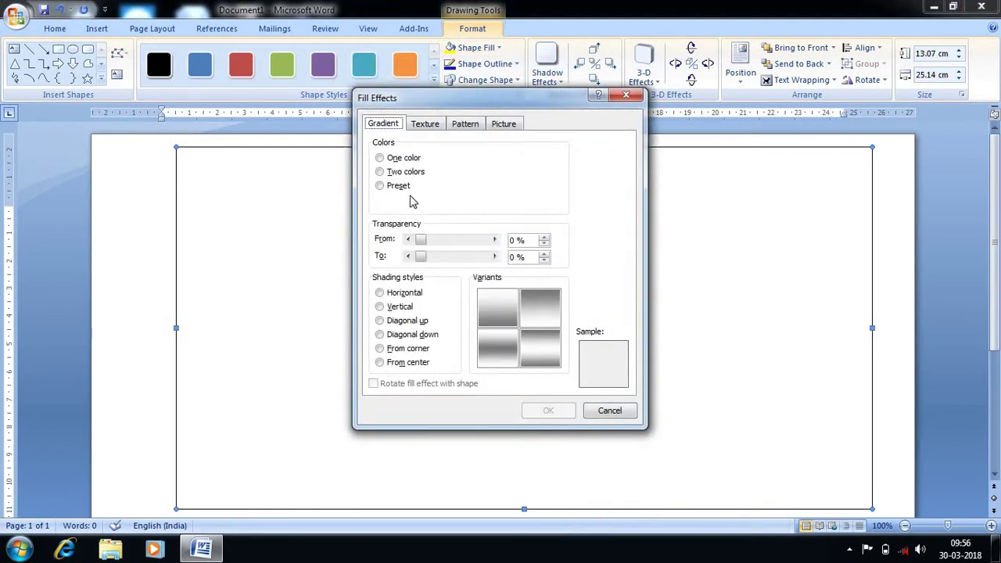
{"action": "left_click", "coordinate": [382, 174]}
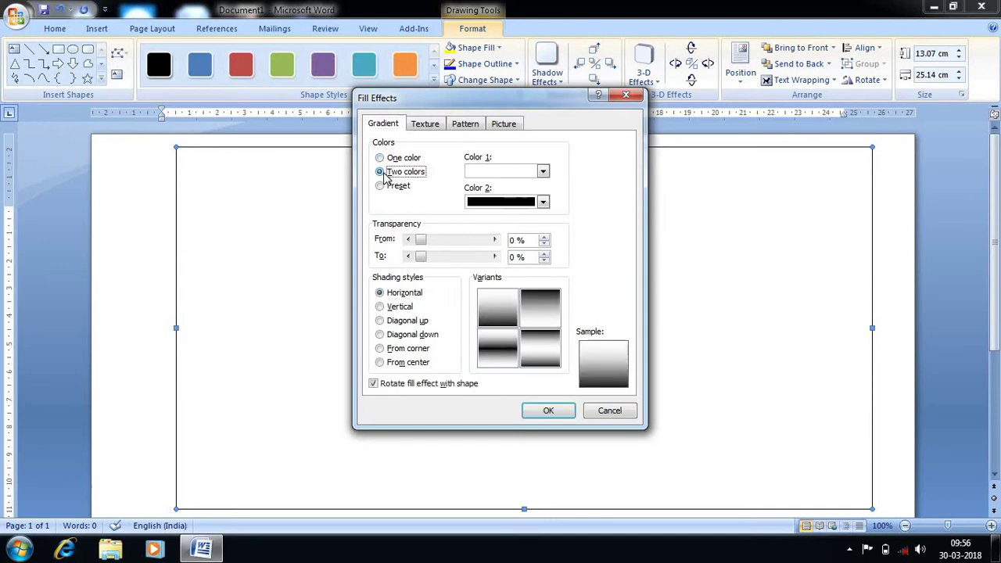
{"action": "left_click", "coordinate": [542, 172]}
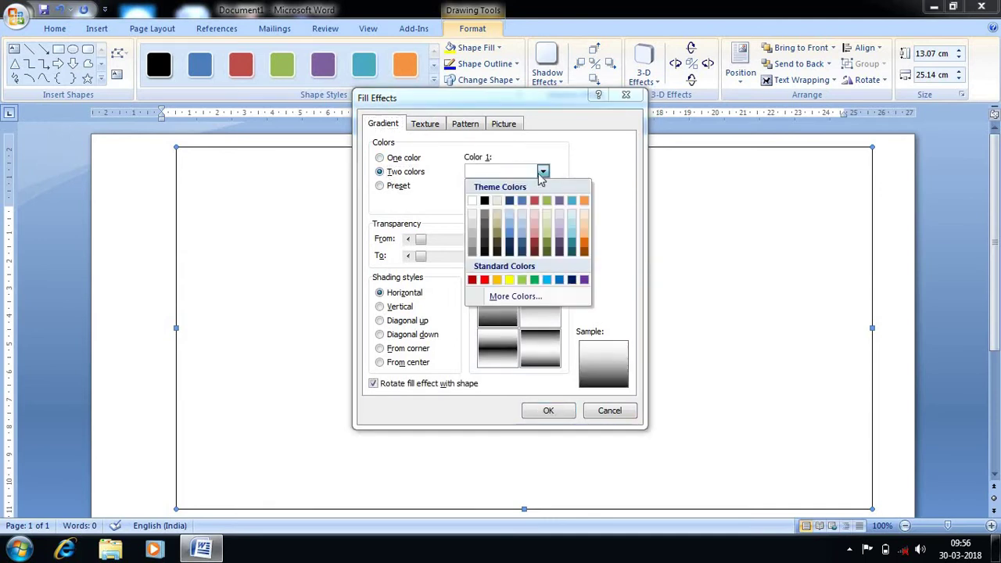
{"action": "left_click", "coordinate": [509, 279]}
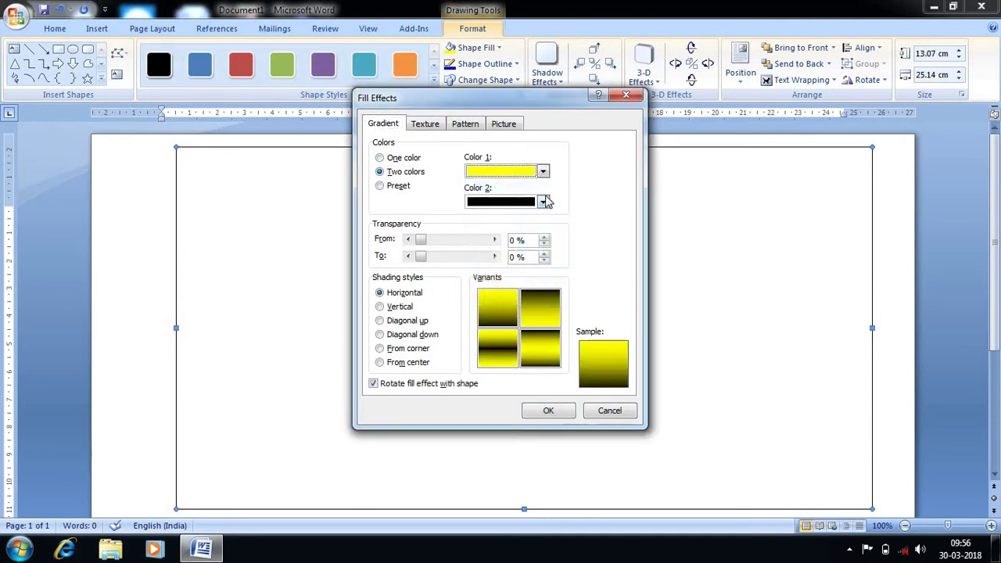
{"action": "left_click", "coordinate": [543, 201]}
{"action": "left_click", "coordinate": [549, 311]}
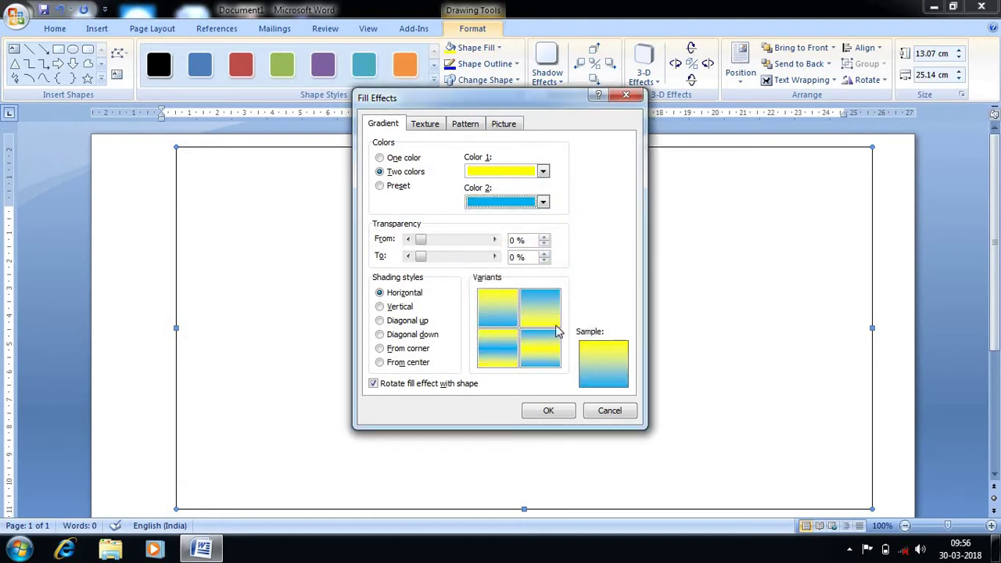
{"action": "left_click", "coordinate": [547, 319]}
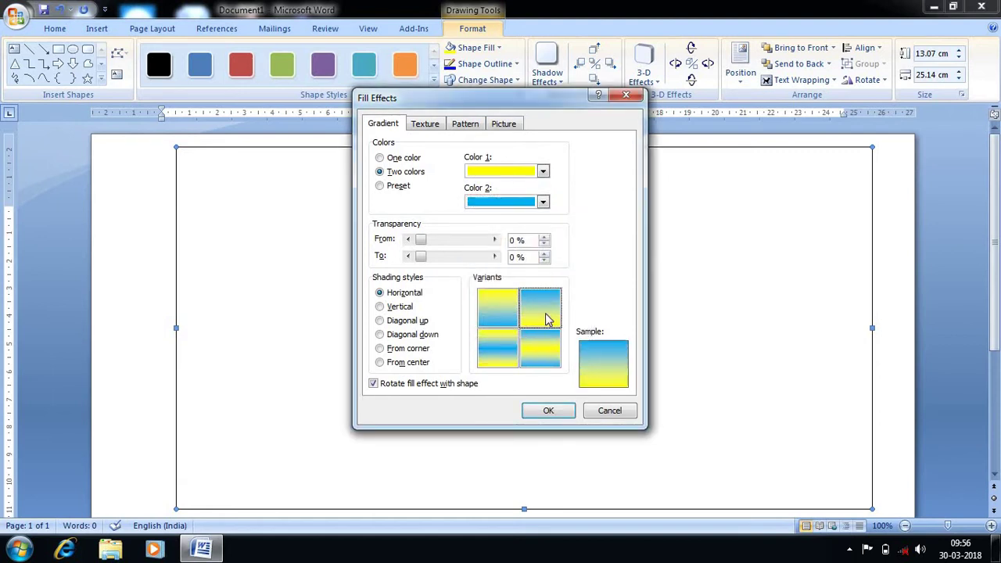
{"action": "left_click", "coordinate": [548, 412]}
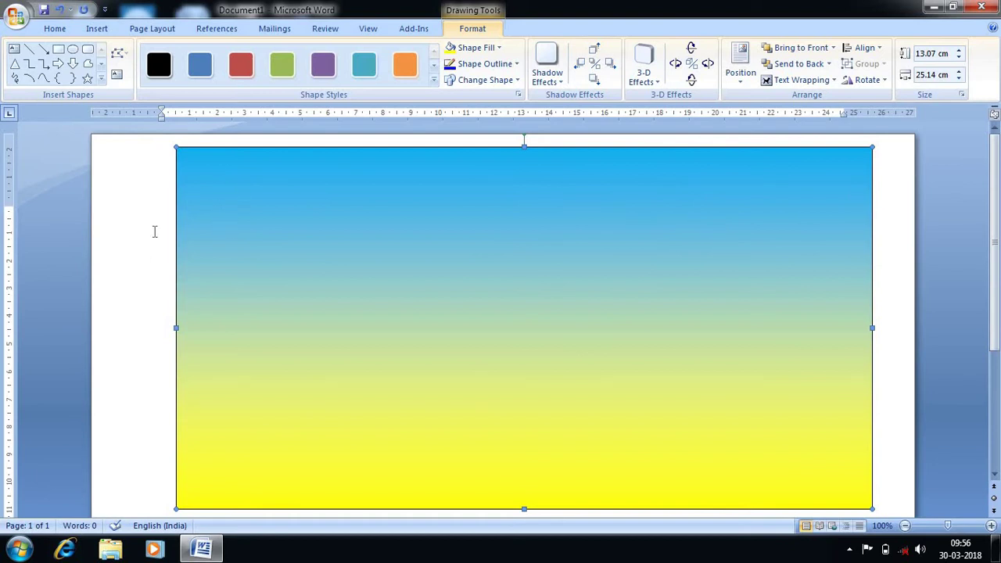
{"action": "left_click", "coordinate": [154, 228]}
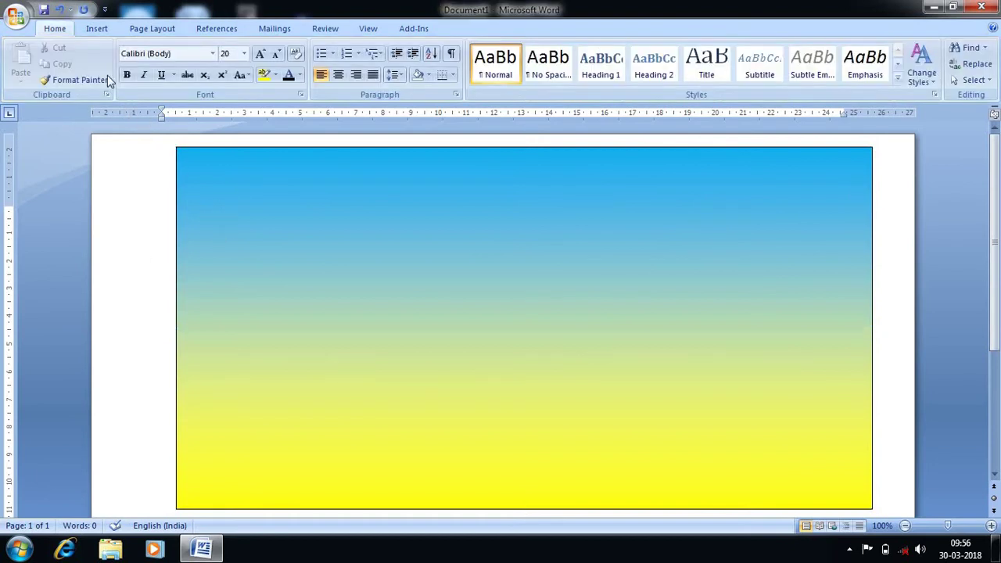
Step: Insert WordArt style 1 with the text 'Tech Dhuliyan'
{"action": "left_click", "coordinate": [93, 30]}
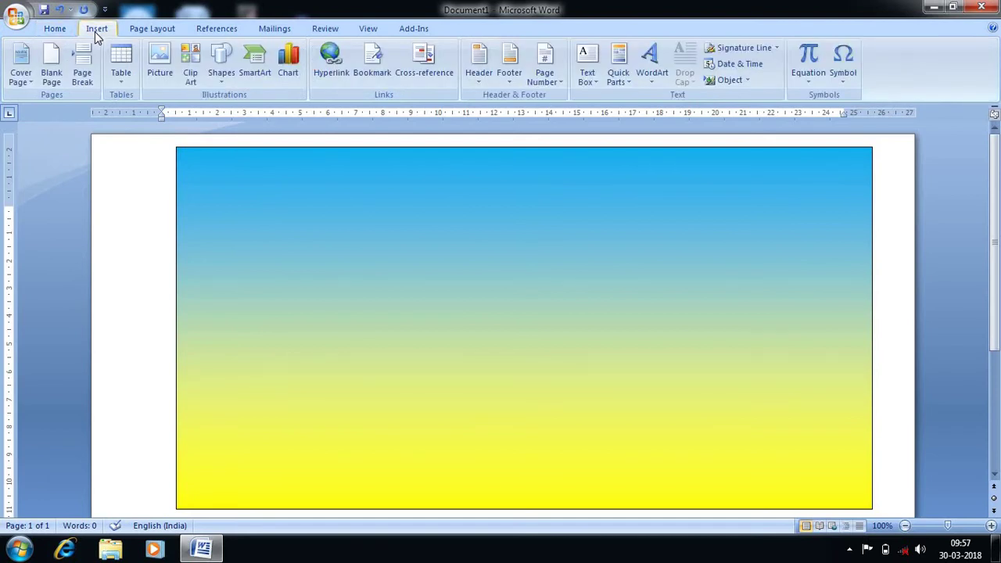
{"action": "left_click", "coordinate": [651, 66]}
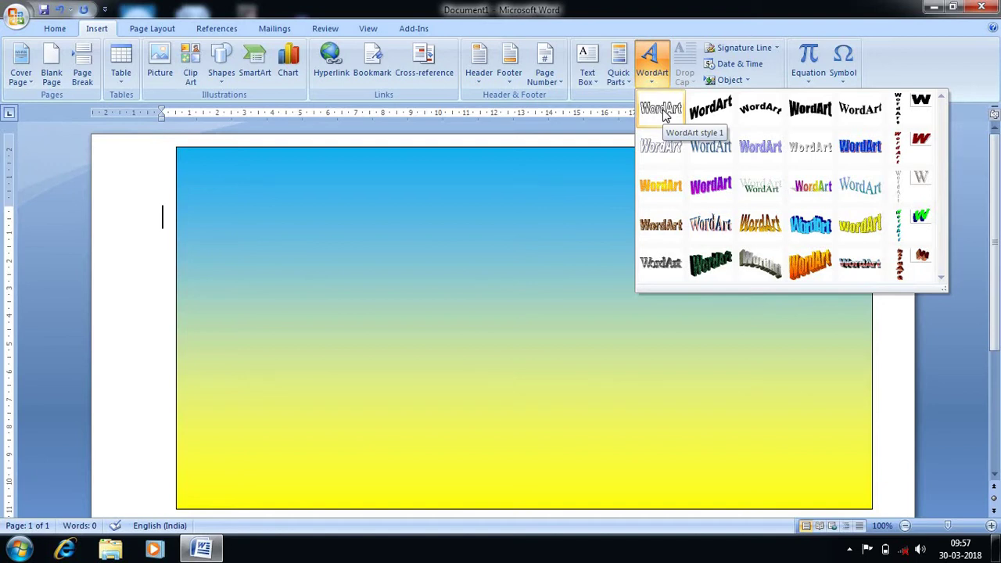
{"action": "left_click", "coordinate": [661, 110]}
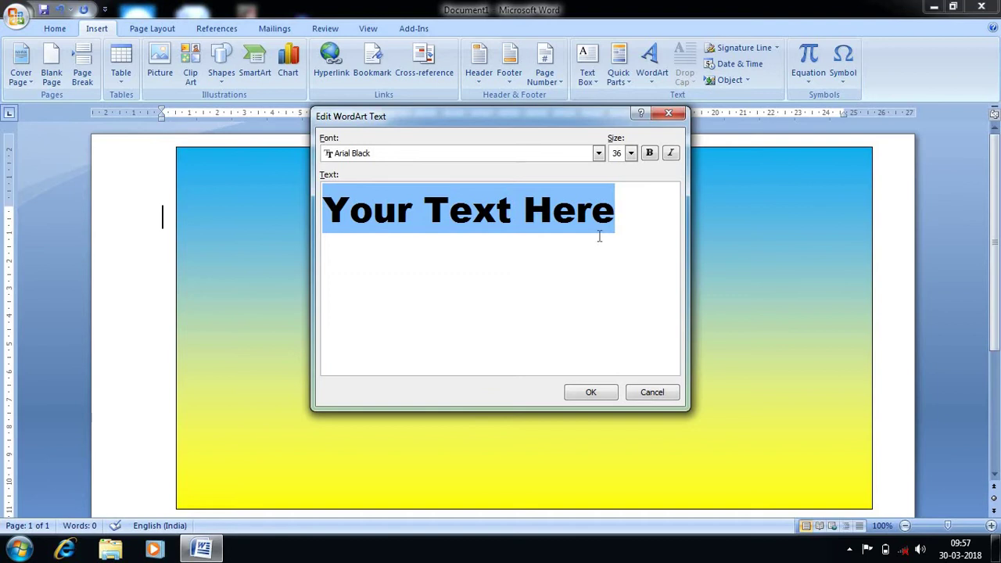
{"action": "type", "text": "Te"}
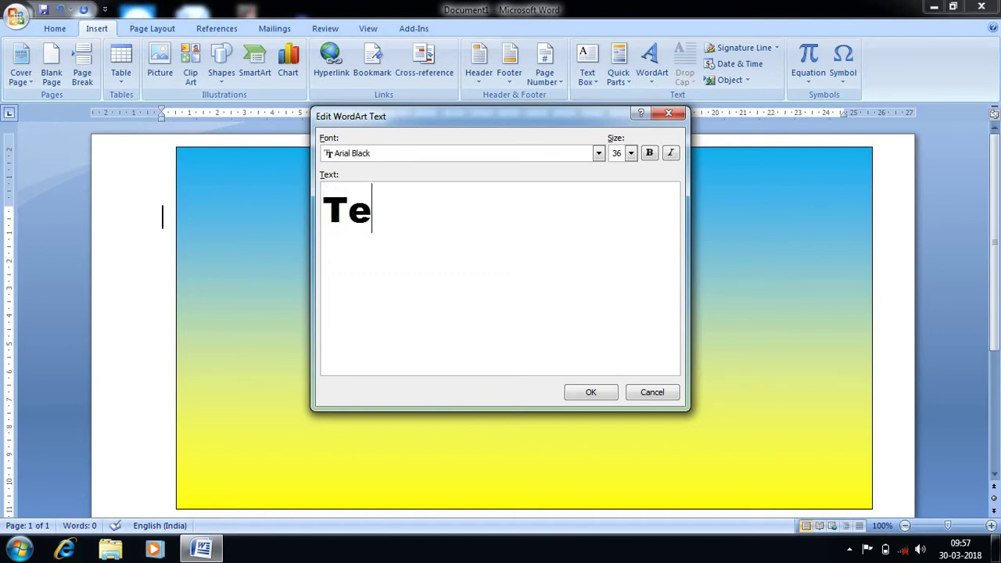
{"action": "type", "text": "ch D"}
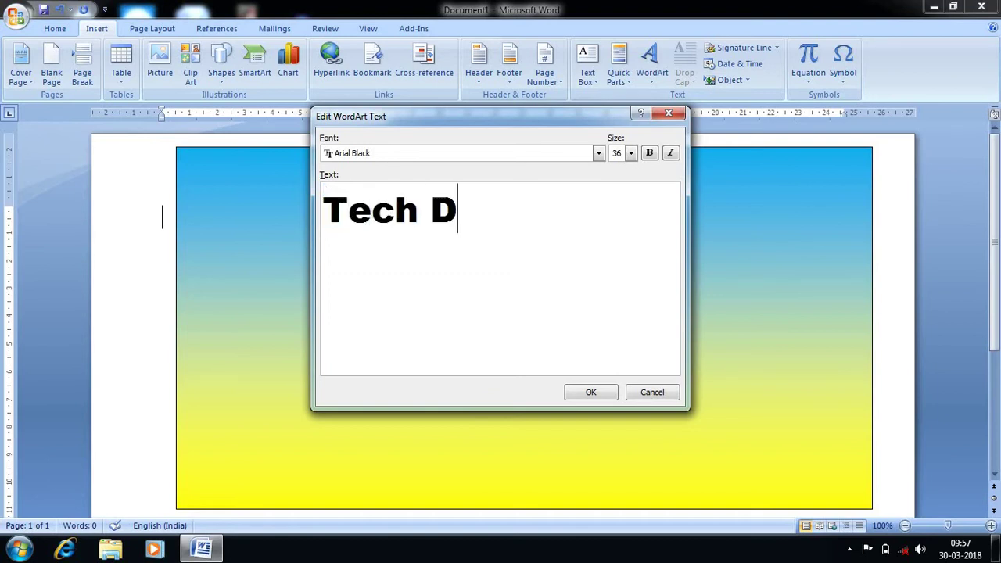
{"action": "type", "text": "huliyan"}
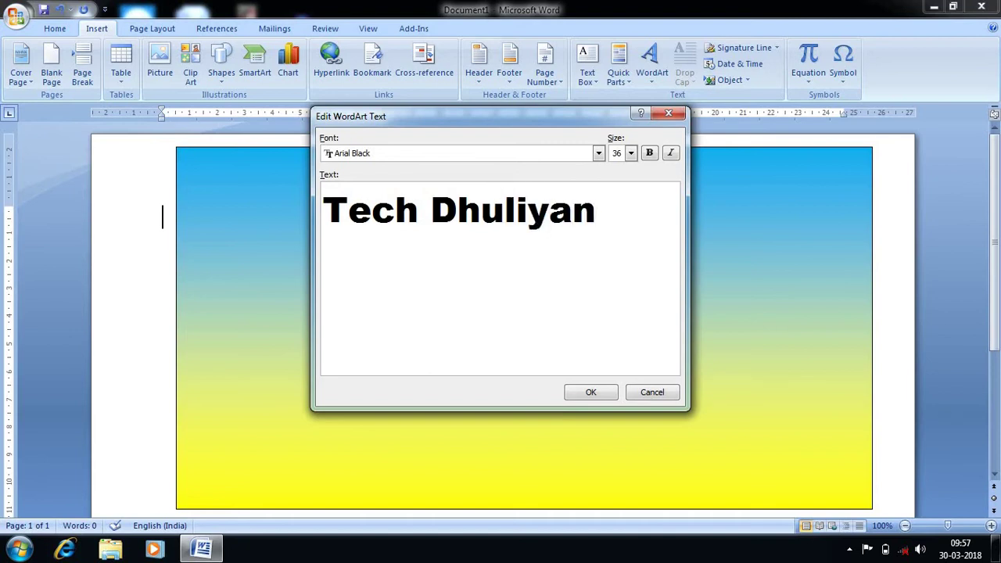
{"action": "left_click", "coordinate": [603, 396]}
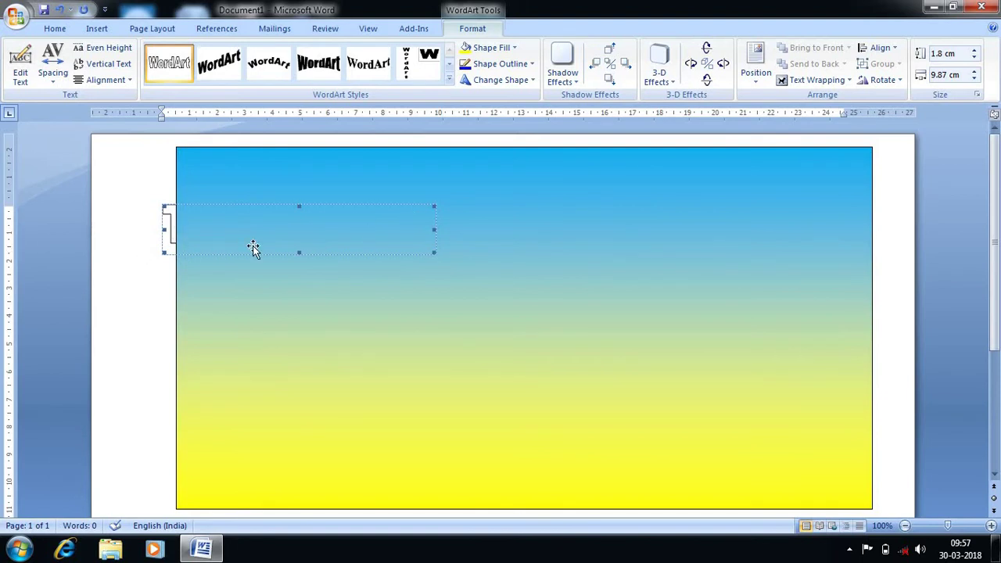
Step: Float the WordArt in front of text and size it to 3.31 × 20.43 cm across the banner top
{"action": "left_click", "coordinate": [803, 82]}
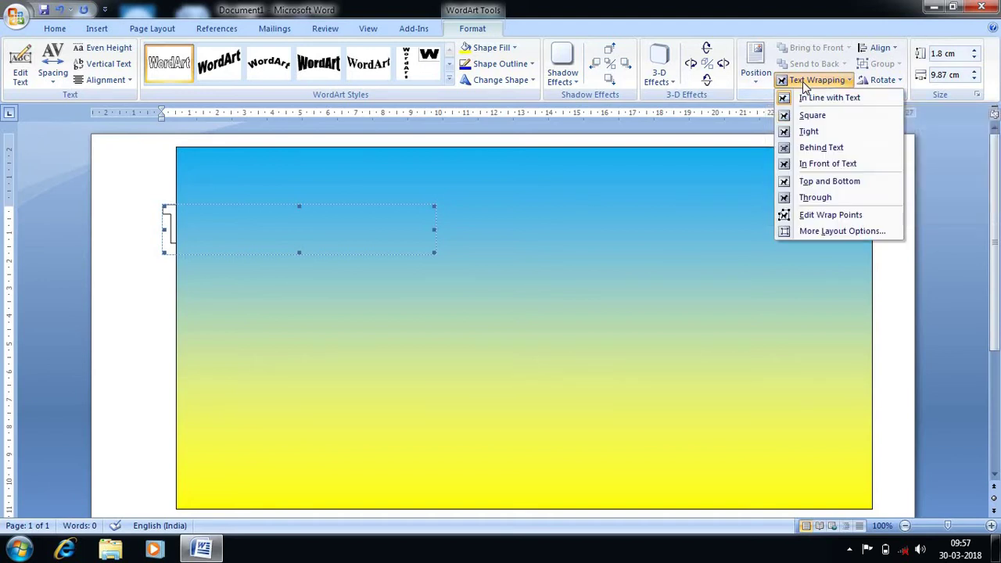
{"action": "left_click", "coordinate": [823, 167]}
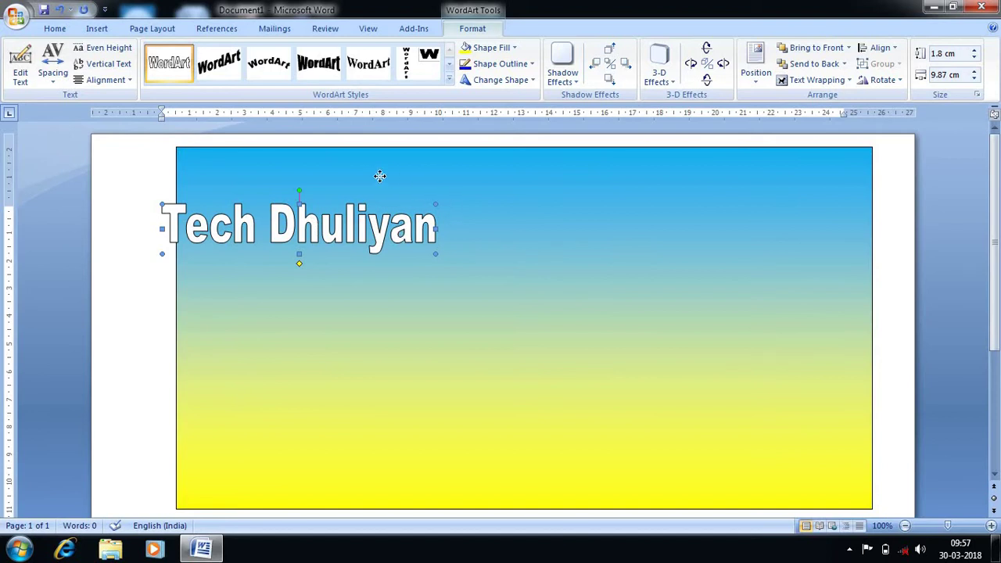
{"action": "left_click_drag", "start_coordinate": [354, 179], "coordinate": [355, 179]}
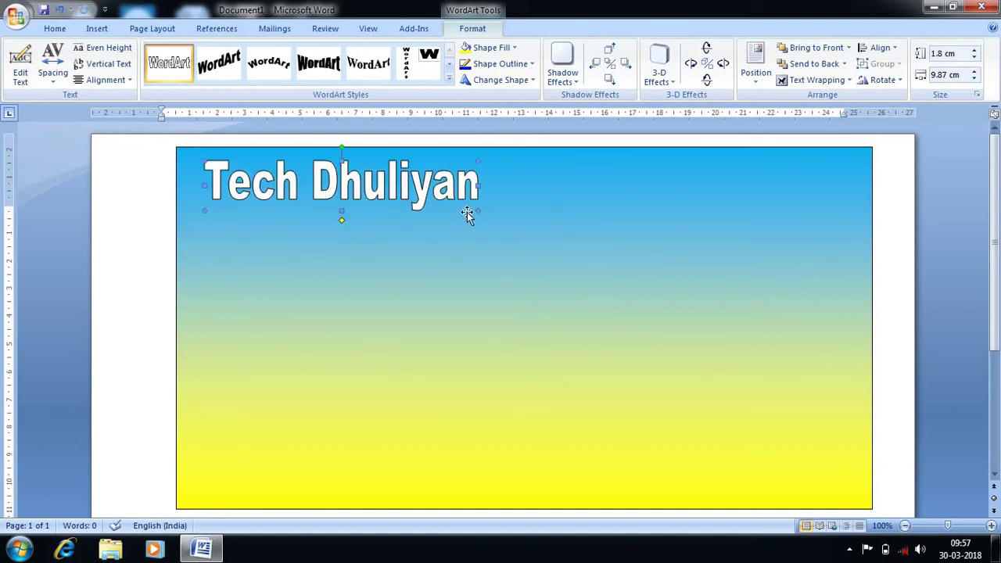
{"action": "left_click_drag", "start_coordinate": [542, 231], "coordinate": [843, 250]}
{"action": "left_click_drag", "start_coordinate": [848, 250], "coordinate": [848, 249]}
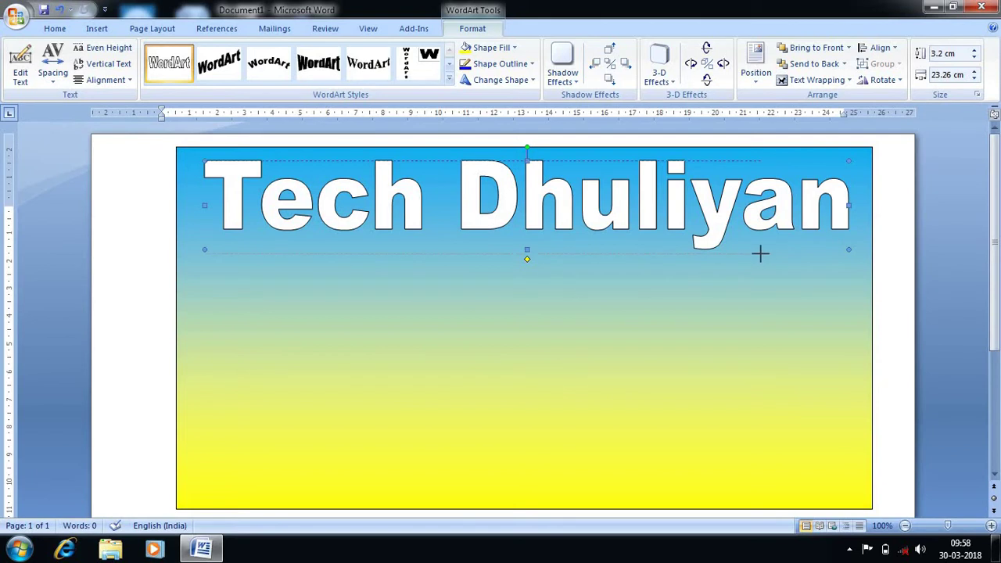
{"action": "left_click_drag", "start_coordinate": [850, 249], "coordinate": [761, 253]}
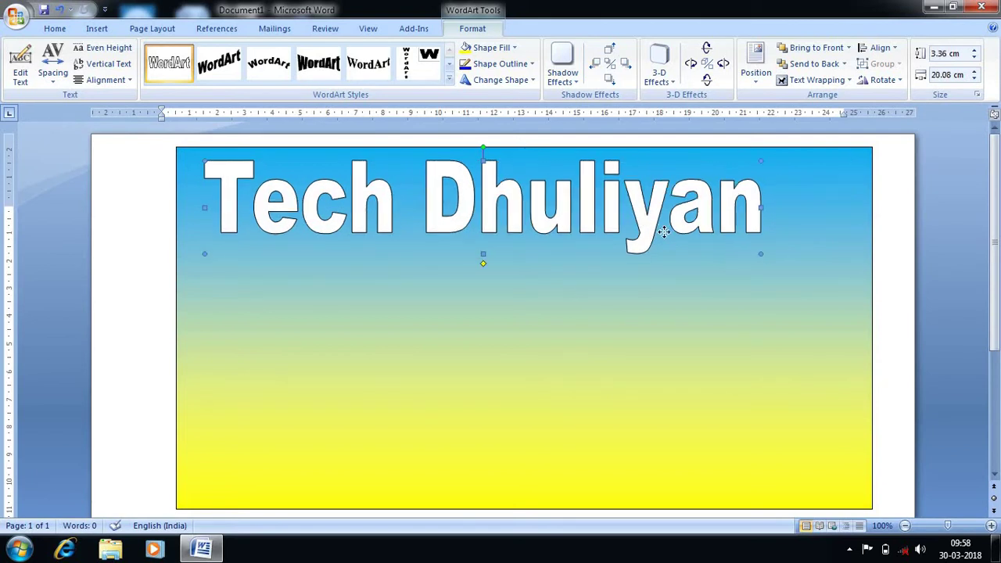
{"action": "mouse_move", "coordinate": [681, 231]}
{"action": "left_mouse_down"}
{"action": "mouse_move", "coordinate": [706, 229]}
{"action": "mouse_move", "coordinate": [691, 232]}
{"action": "left_mouse_up"}
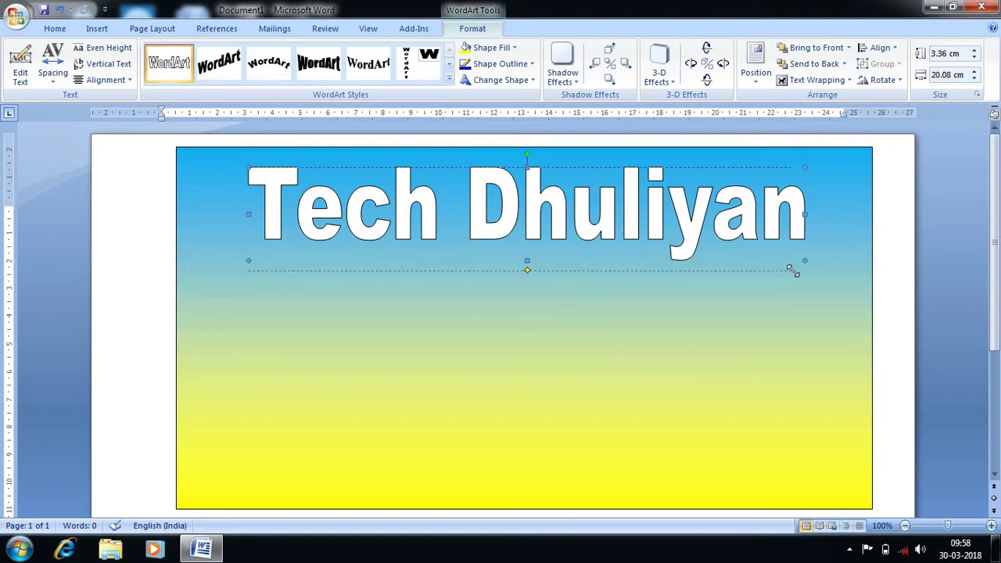
{"action": "left_click_drag", "start_coordinate": [792, 270], "coordinate": [792, 270]}
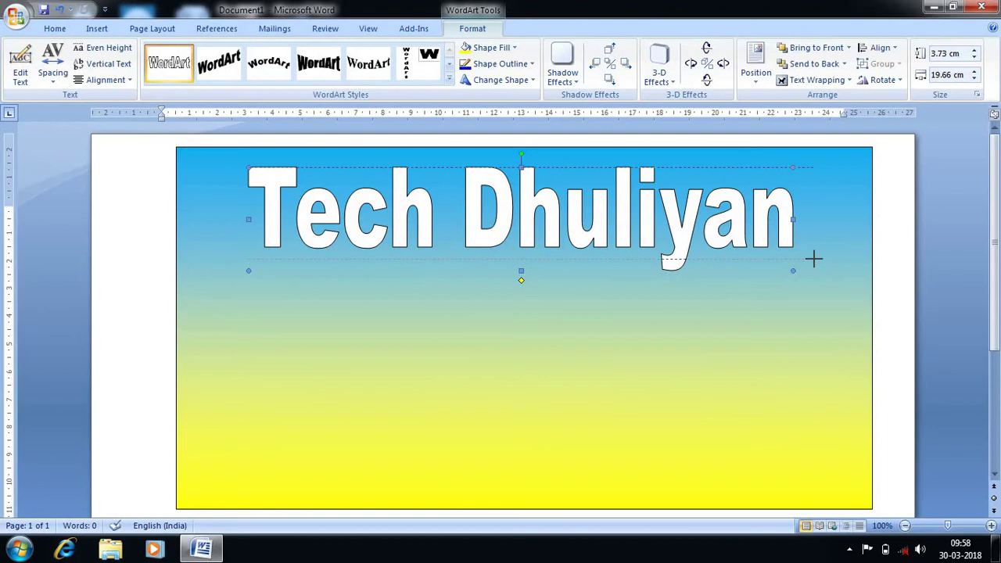
{"action": "left_click_drag", "start_coordinate": [813, 258], "coordinate": [813, 259]}
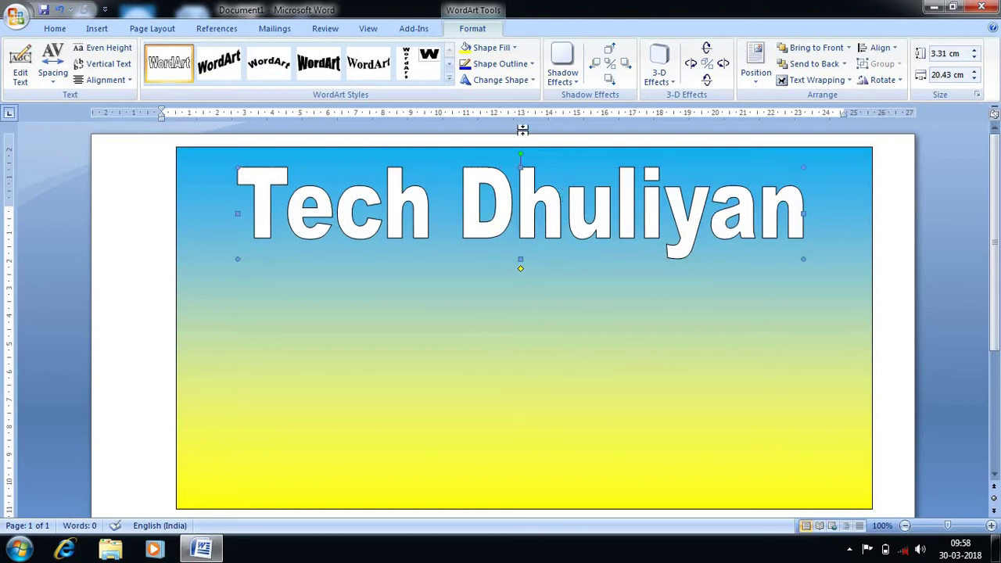
Step: Preview gradient fills for the title, including the Horizon preset, in the gradient settings
{"action": "left_click", "coordinate": [504, 53]}
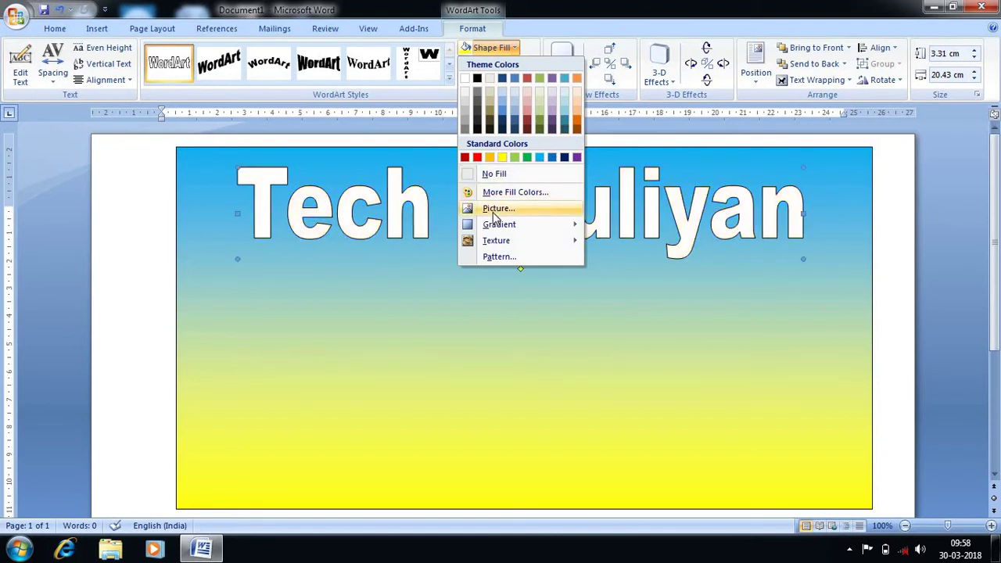
{"action": "mouse_move", "coordinate": [501, 241]}
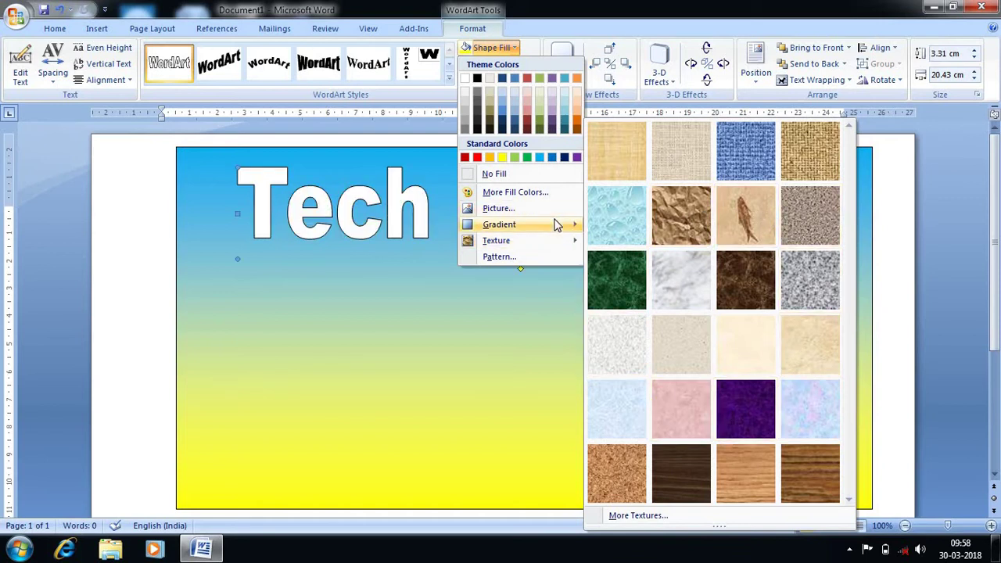
{"action": "mouse_move", "coordinate": [555, 223]}
{"action": "left_click", "coordinate": [649, 515]}
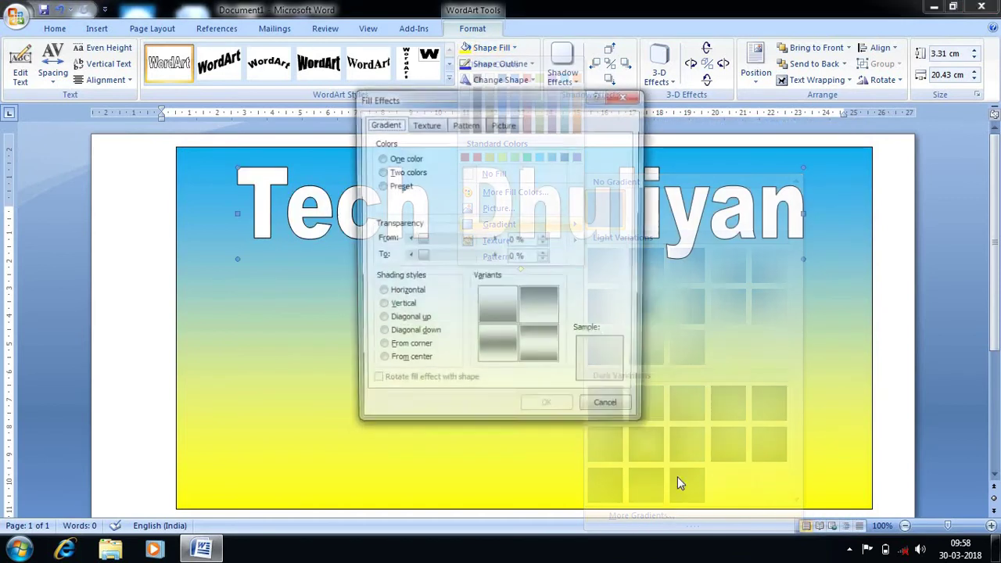
{"action": "left_click_drag", "start_coordinate": [500, 98], "coordinate": [771, 131]}
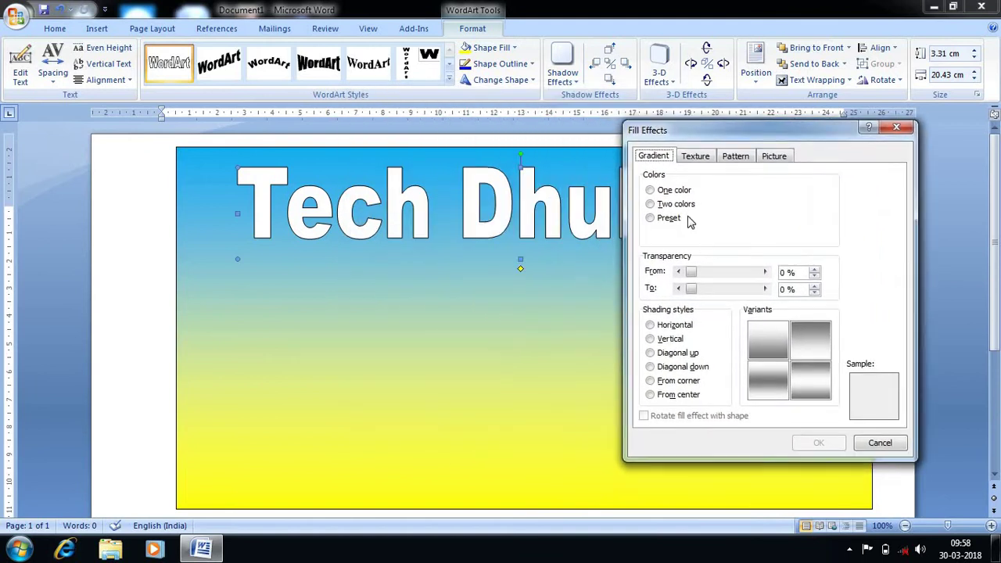
{"action": "left_click", "coordinate": [650, 219]}
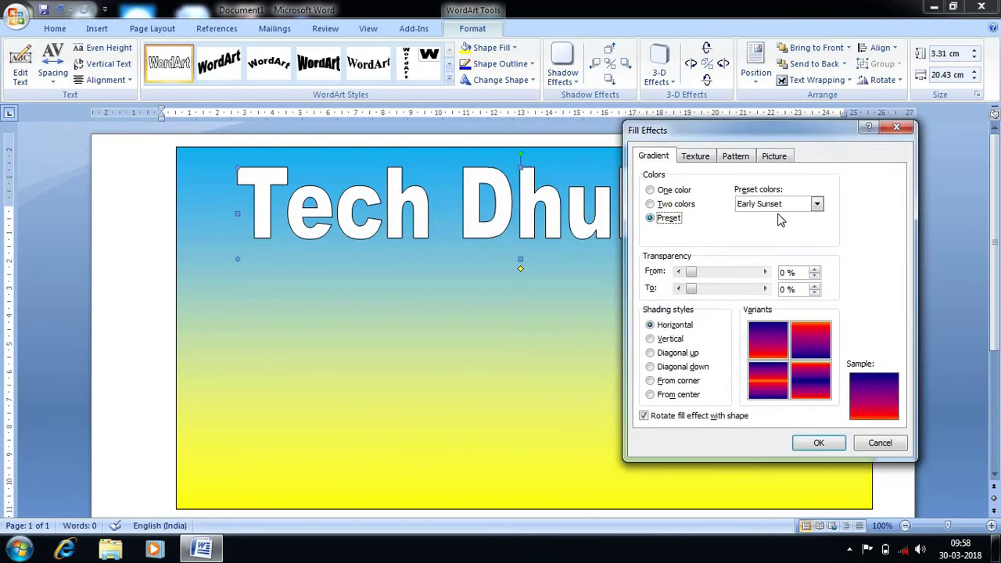
{"action": "left_click", "coordinate": [767, 383]}
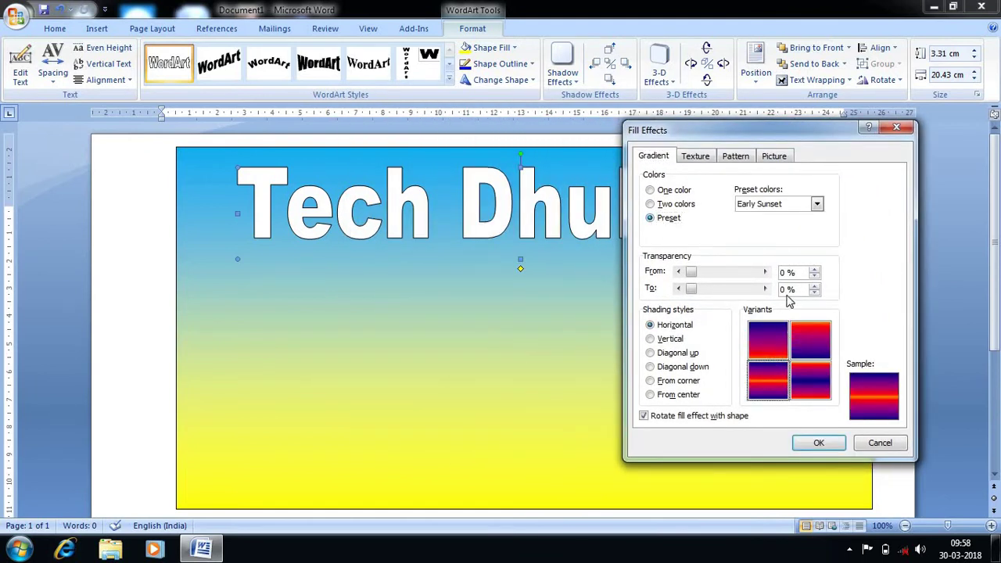
{"action": "left_click", "coordinate": [806, 204]}
{"action": "left_click", "coordinate": [768, 247]}
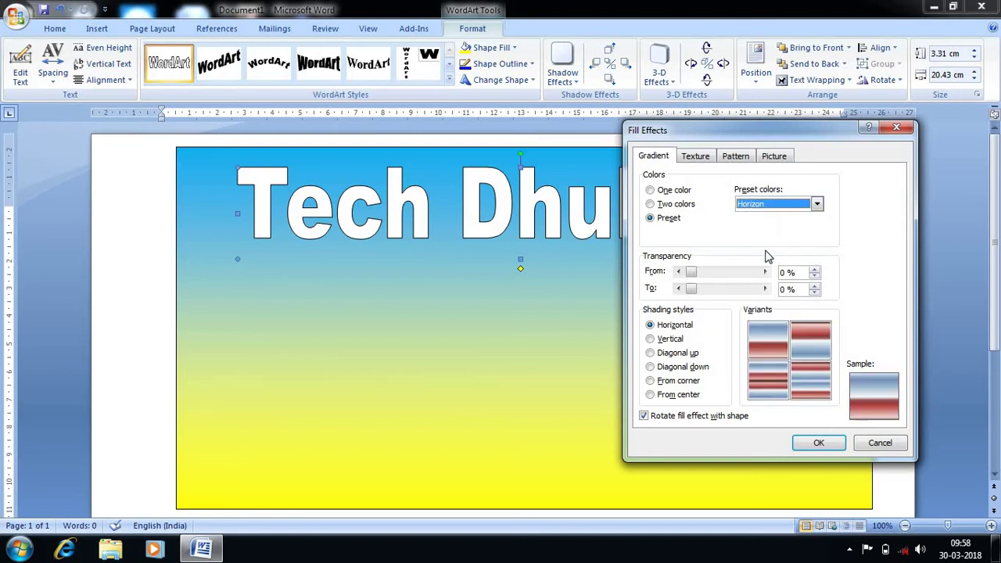
Step: Cancel the gradient trials and fill the Tech Dhuliyan lettering with solid Red
{"action": "left_click", "coordinate": [652, 204]}
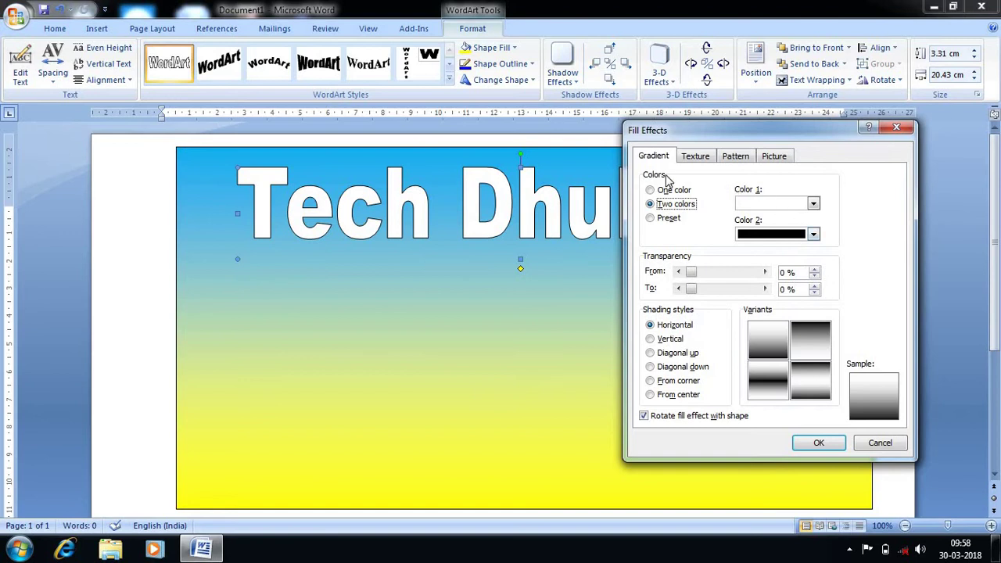
{"action": "left_click", "coordinate": [673, 191]}
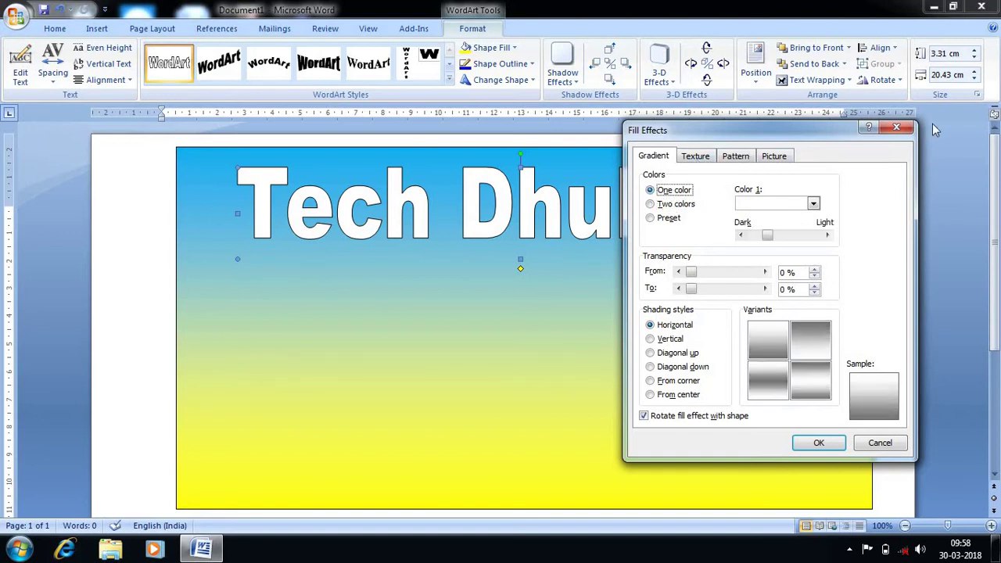
{"action": "left_click", "coordinate": [896, 127]}
{"action": "left_click", "coordinate": [514, 49]}
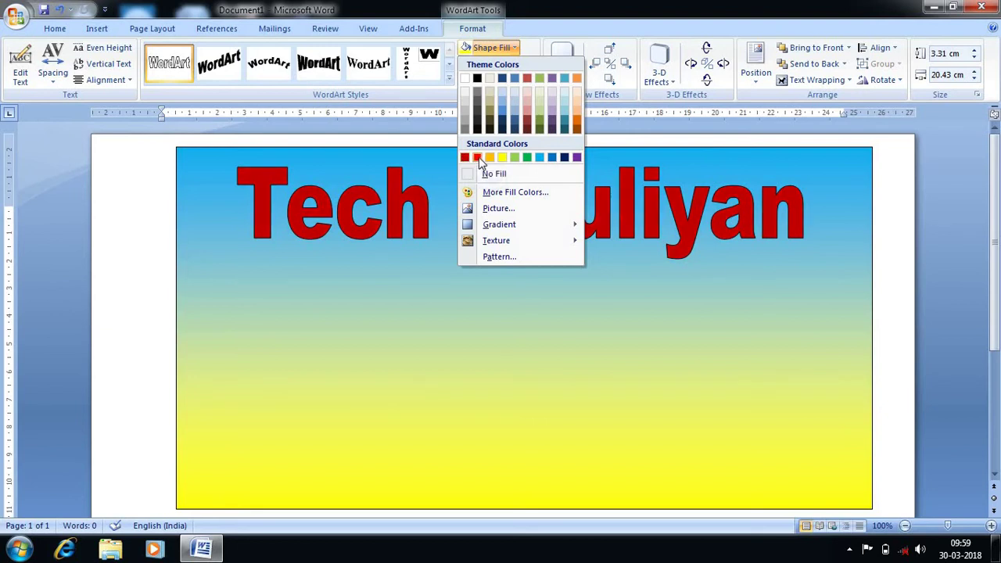
{"action": "left_click", "coordinate": [477, 158]}
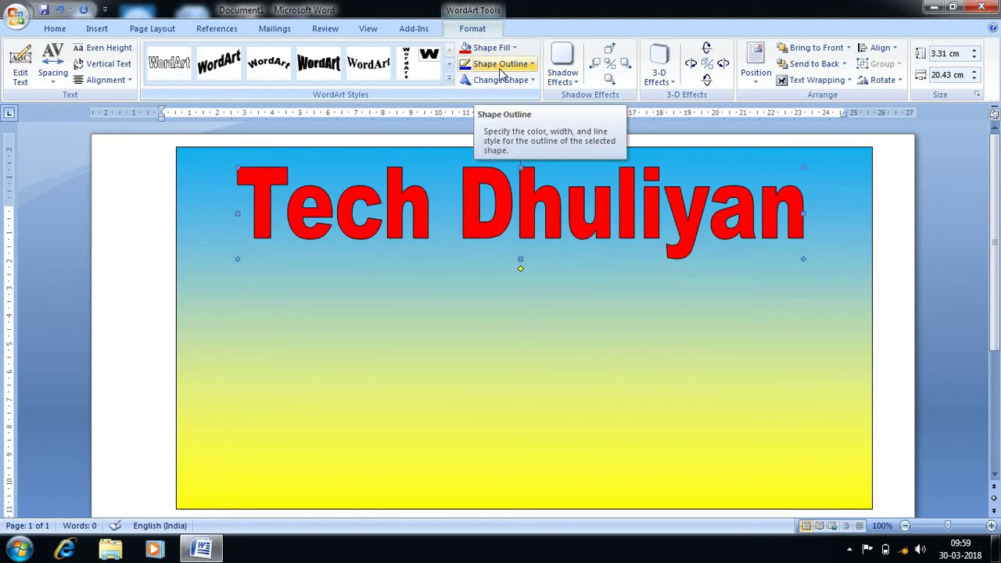
Step: Outline the Tech Dhuliyan lettering in White at 3 pt weight
{"action": "left_click", "coordinate": [509, 69]}
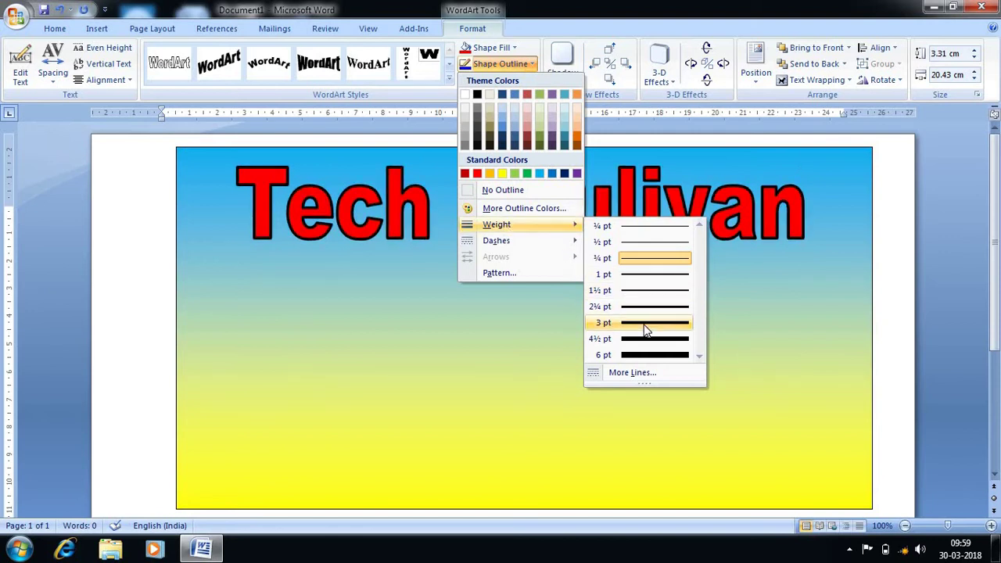
{"action": "left_click", "coordinate": [644, 322]}
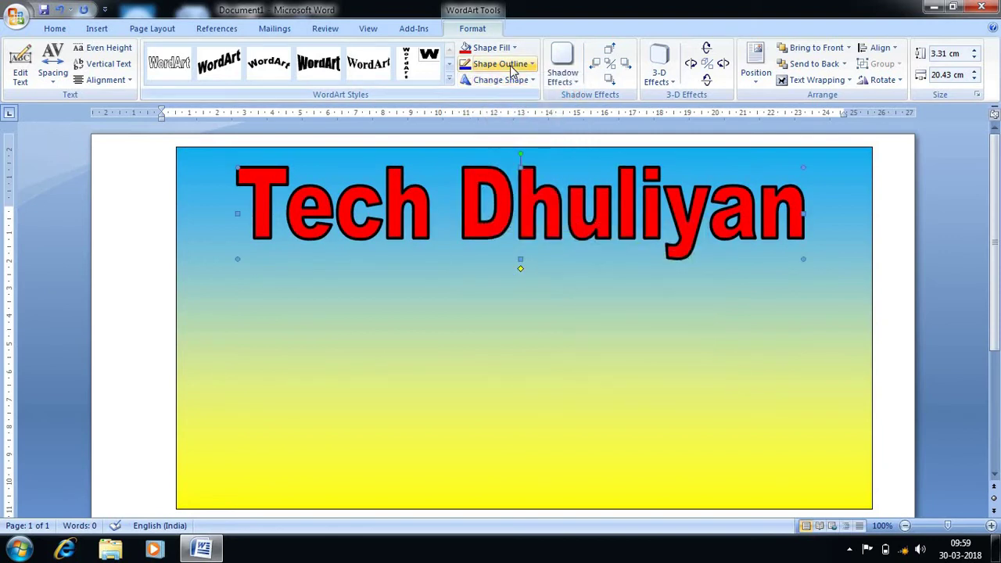
{"action": "left_click", "coordinate": [512, 68]}
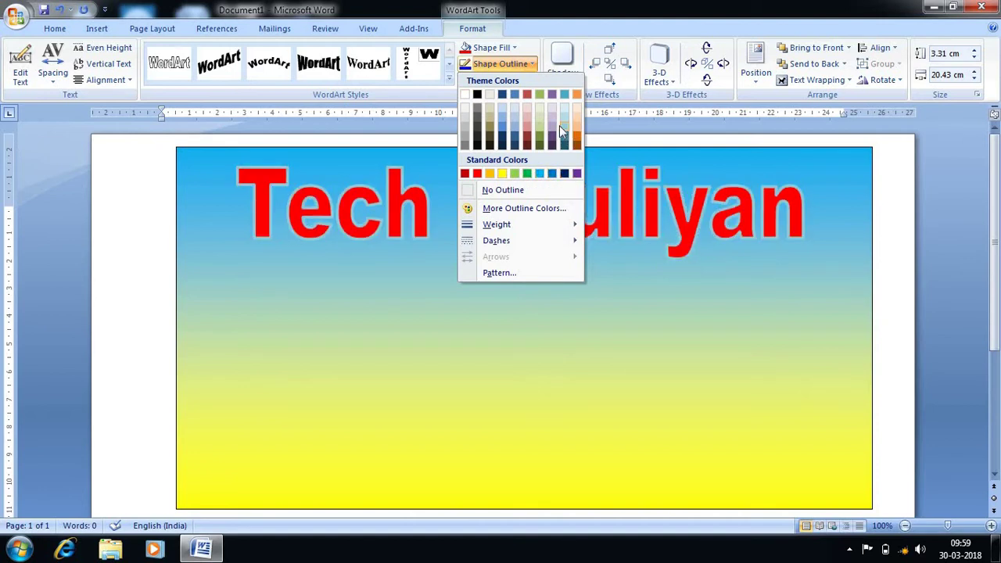
{"action": "left_click", "coordinate": [464, 94]}
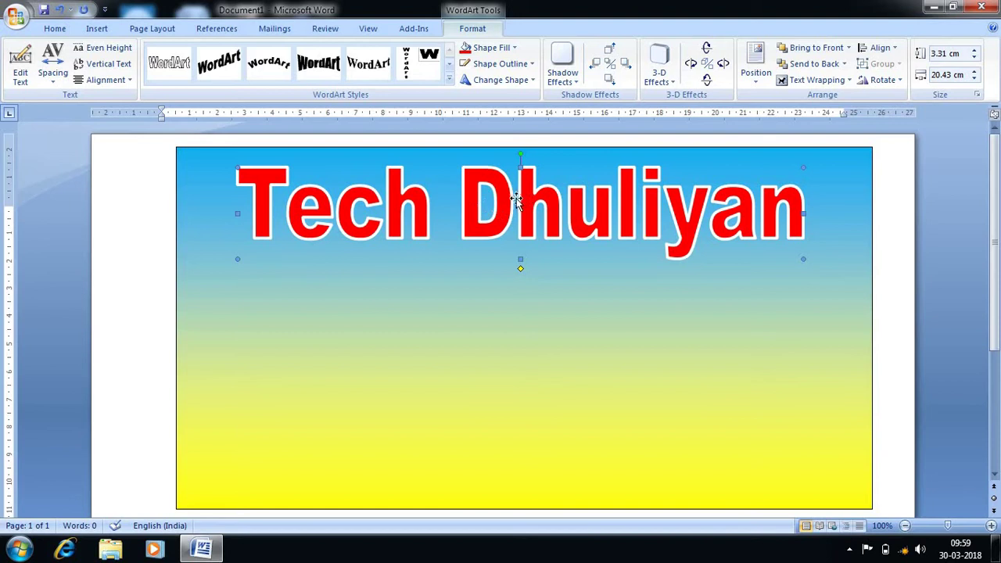
Step: Give the Tech Dhuliyan title Shadow Style 2 with a black shadow colour
{"action": "left_click", "coordinate": [521, 80]}
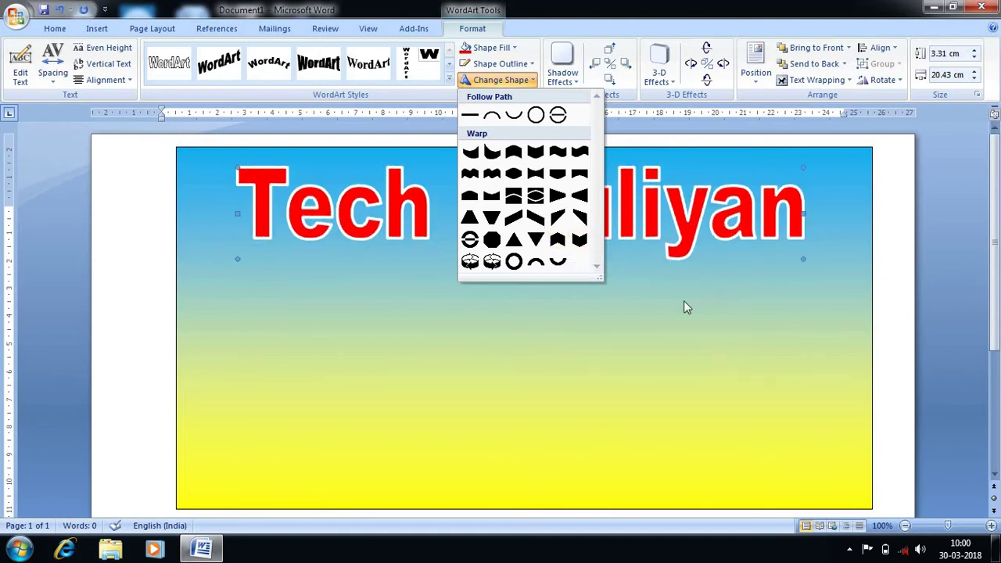
{"action": "left_click", "coordinate": [693, 211]}
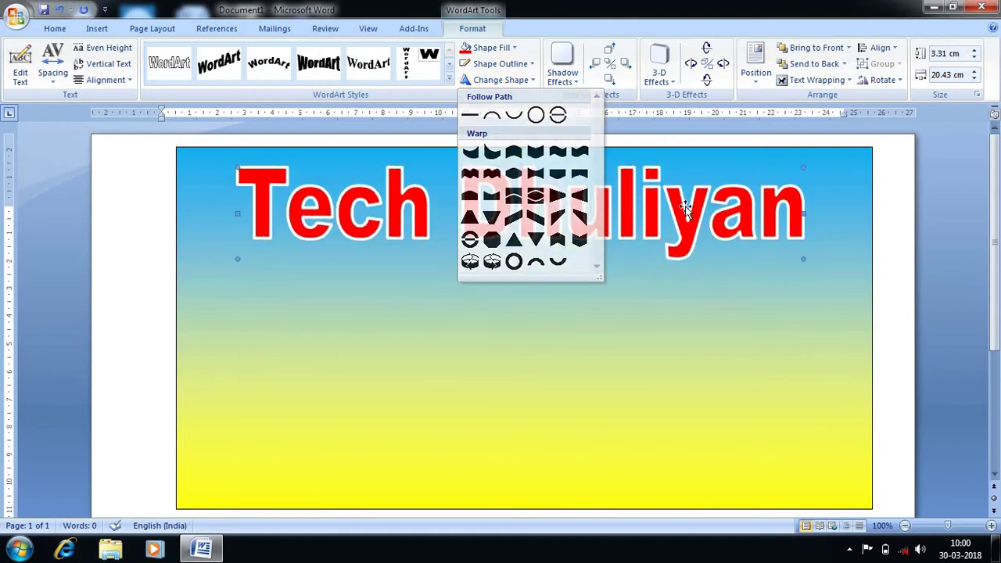
{"action": "left_click", "coordinate": [565, 77]}
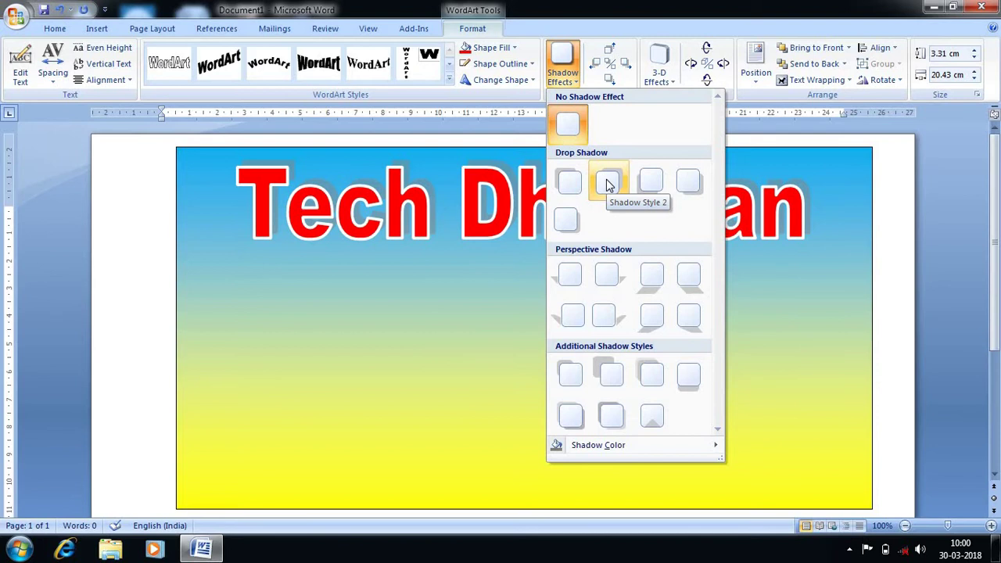
{"action": "left_click", "coordinate": [608, 183]}
{"action": "left_click", "coordinate": [573, 82]}
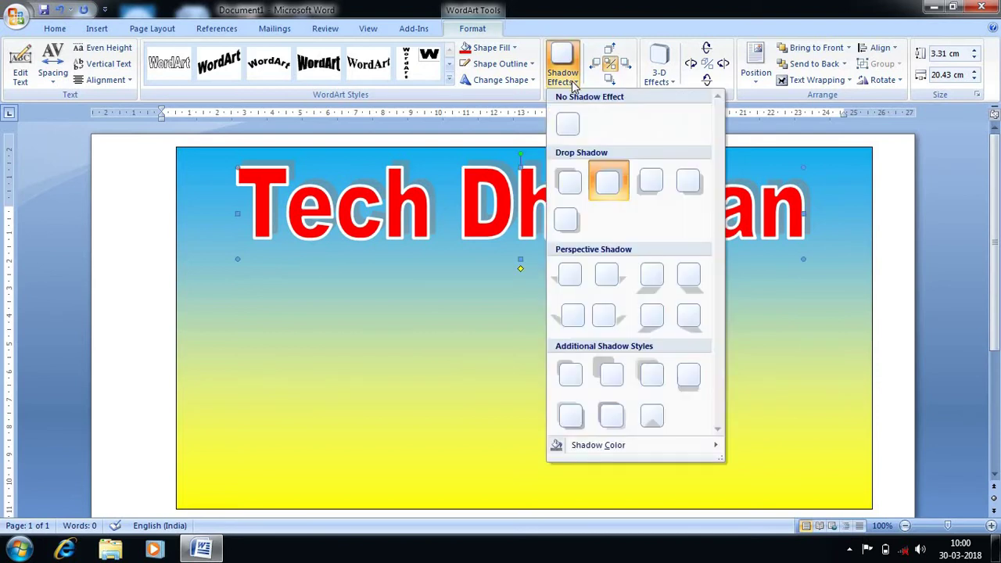
{"action": "mouse_move", "coordinate": [663, 446]}
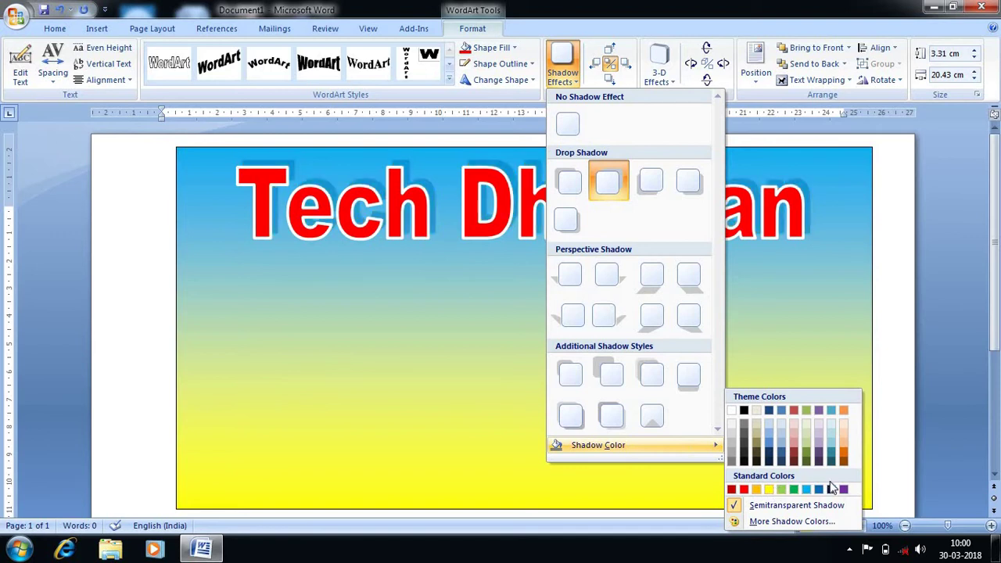
{"action": "left_click", "coordinate": [744, 413]}
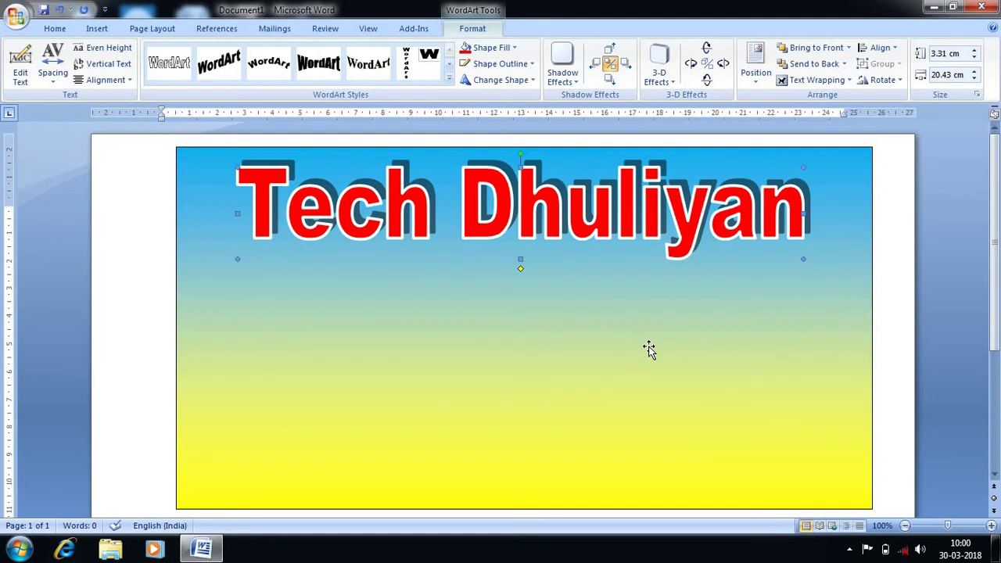
Step: Select the gradient background and start a new plain-style WordArt
{"action": "left_click", "coordinate": [629, 352]}
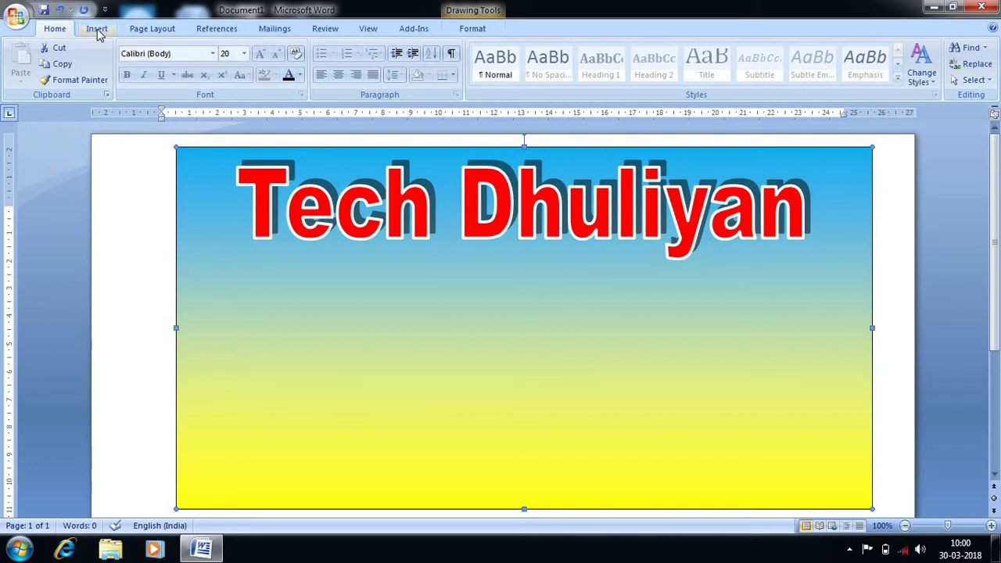
{"action": "left_click", "coordinate": [97, 30]}
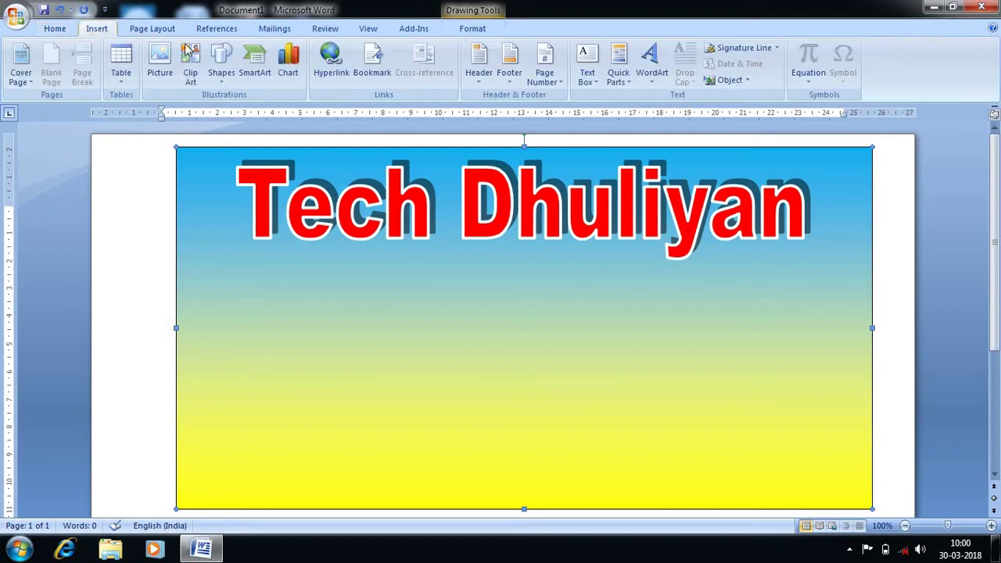
{"action": "left_click", "coordinate": [651, 64]}
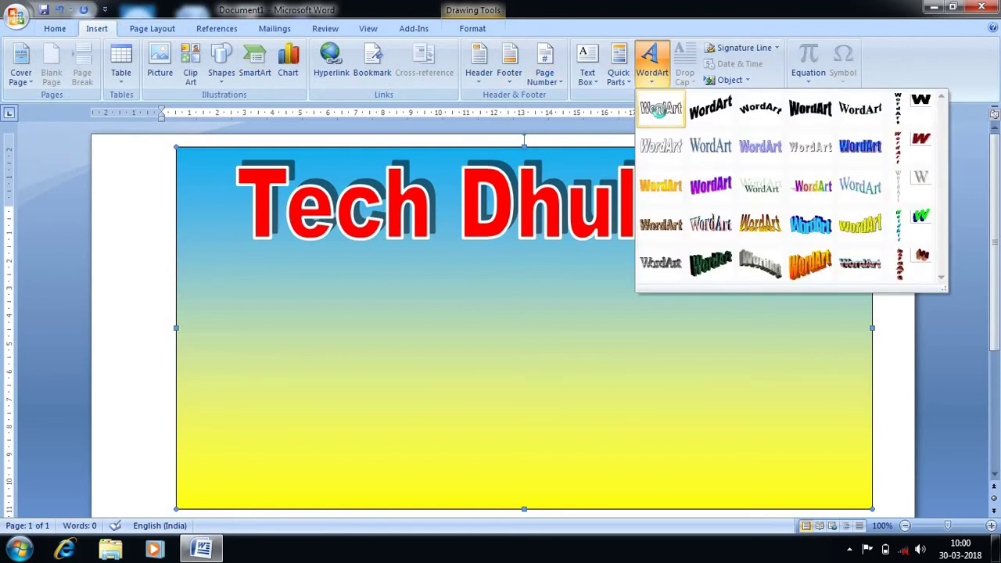
{"action": "left_click", "coordinate": [657, 110]}
Step: Set the WordArt font to Arial, then close the editor without changes and open Shapes
{"action": "left_click", "coordinate": [599, 154]}
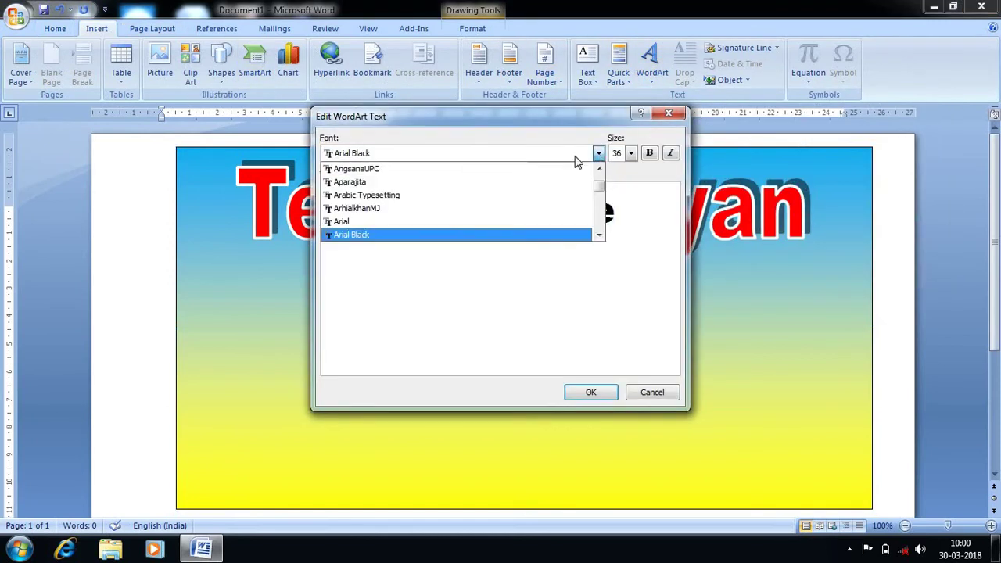
{"action": "left_click", "coordinate": [395, 220]}
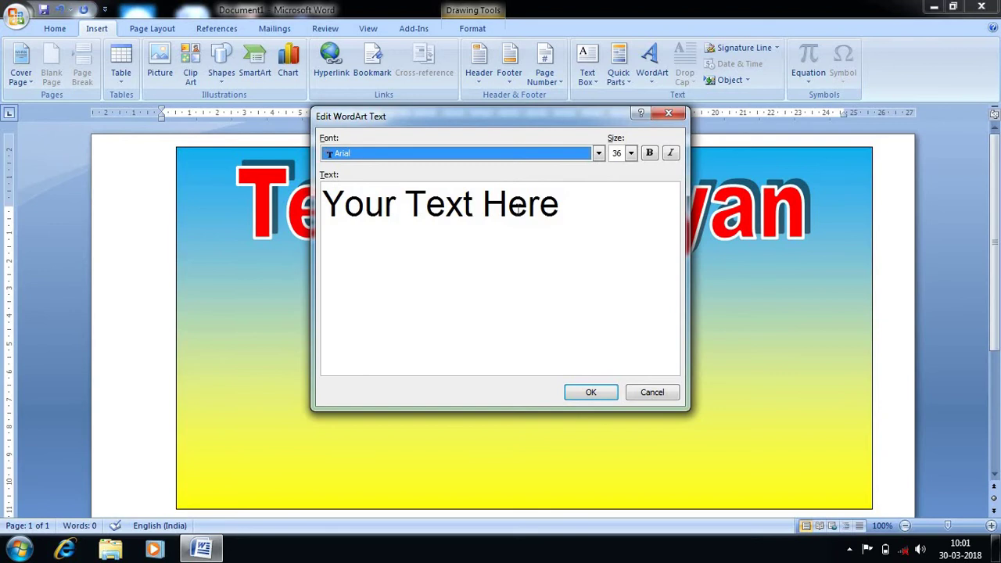
{"action": "left_click_drag", "start_coordinate": [558, 205], "coordinate": [321, 203]}
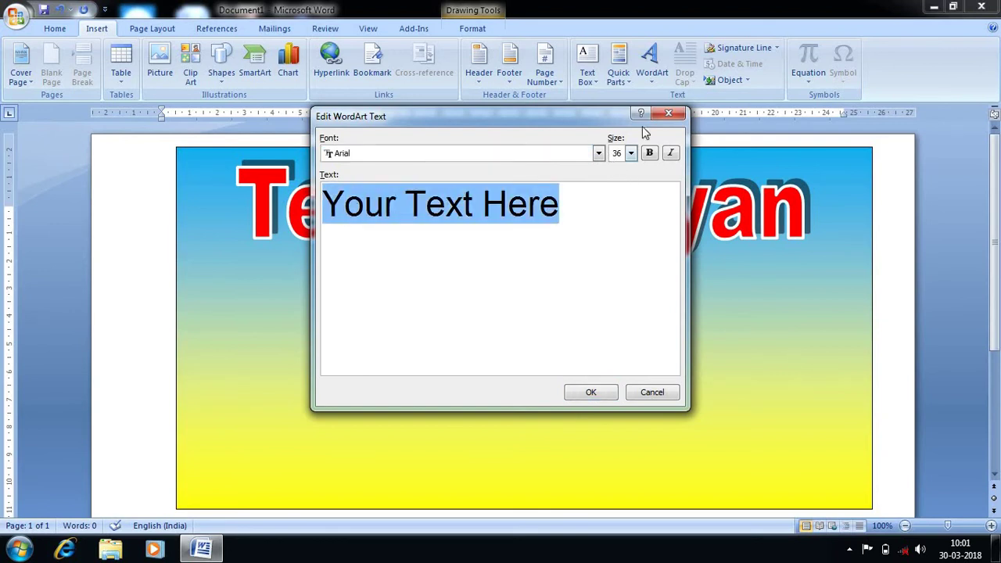
{"action": "left_click", "coordinate": [670, 115]}
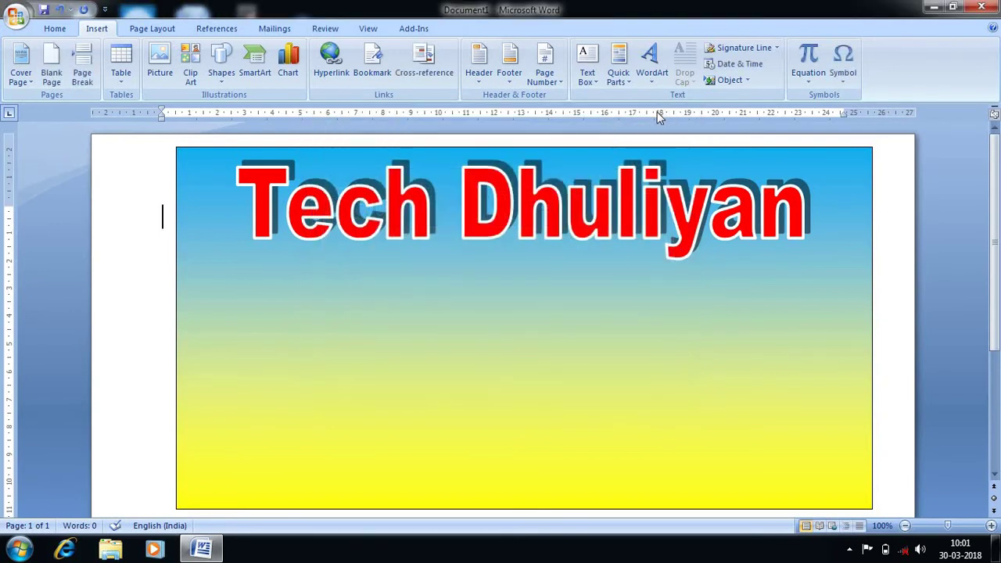
{"action": "left_click", "coordinate": [218, 76]}
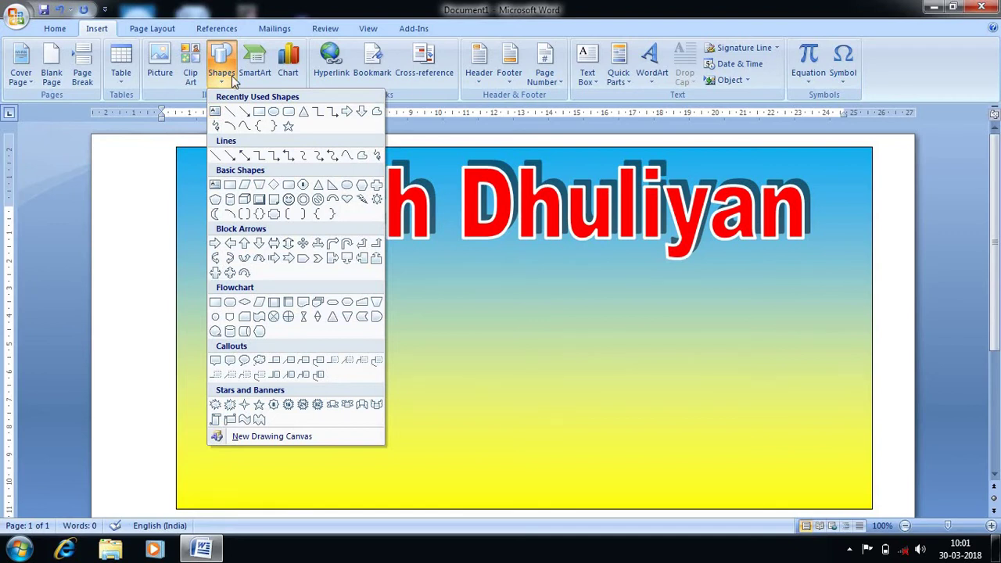
Step: Draw a text box below the title reading 'To be learn computer Tutorials & build your knowledge'
{"action": "left_click", "coordinate": [217, 115]}
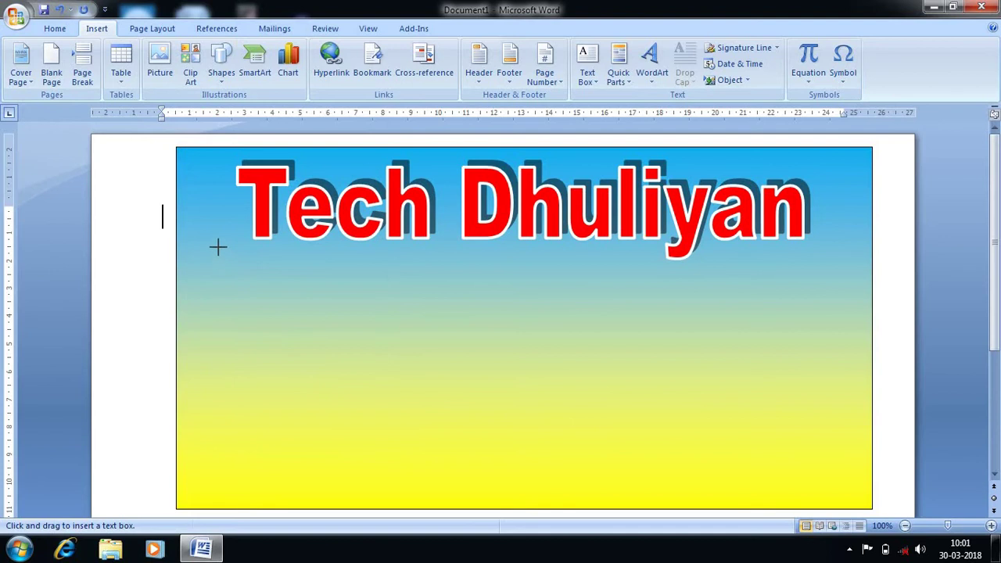
{"action": "left_click_drag", "start_coordinate": [553, 362], "coordinate": [819, 378]}
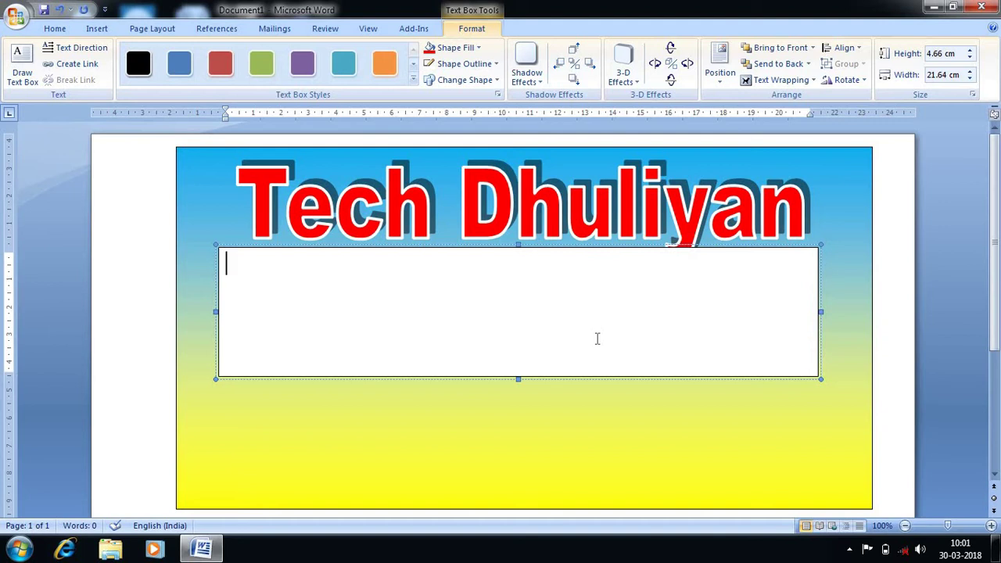
{"action": "type", "text": "To"}
{"action": "type", "text": " be lear"}
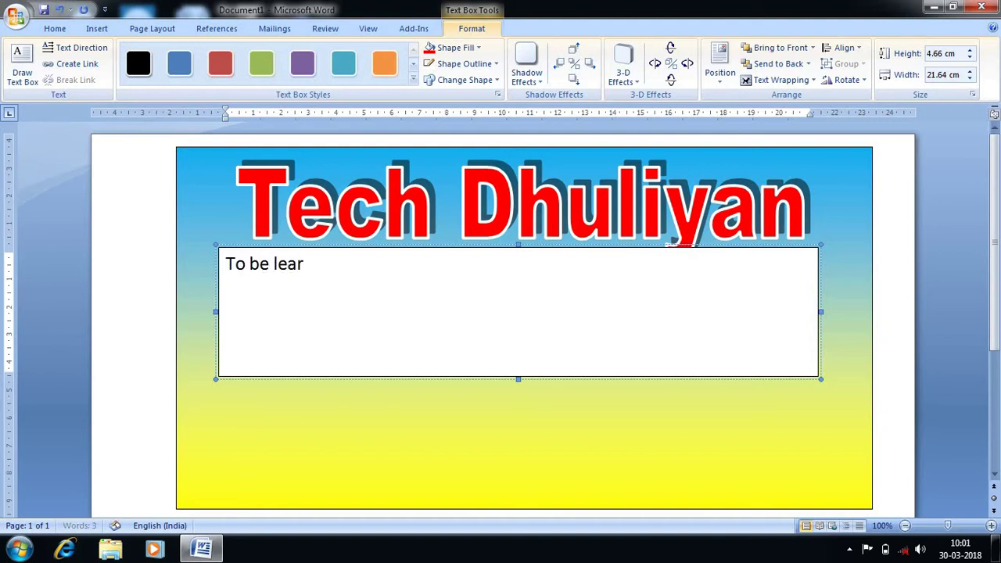
{"action": "type", "text": "n com"}
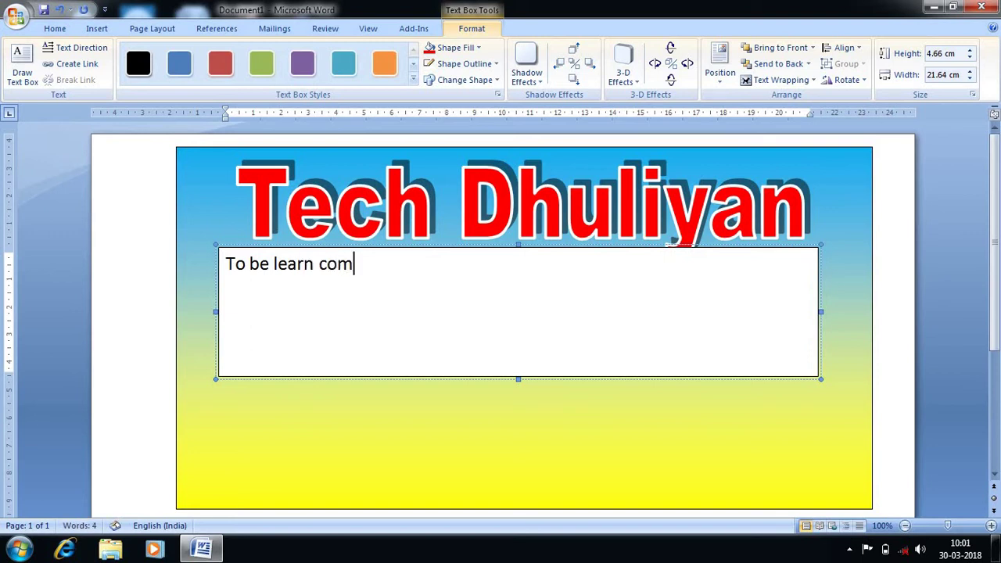
{"action": "type", "text": "puter"}
{"action": "type", "text": " Tutori"}
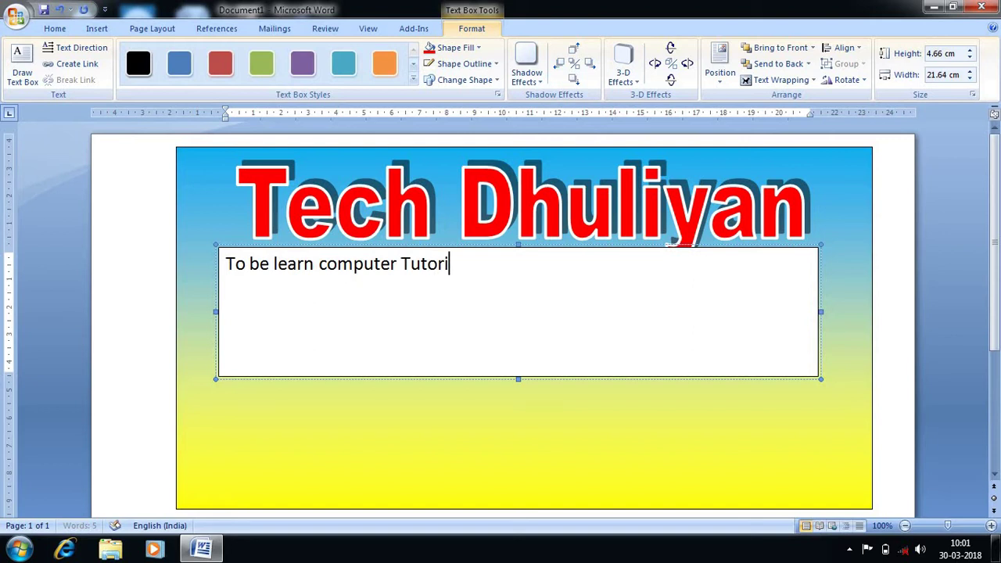
{"action": "type", "text": "als "}
{"action": "type", "text": "& bu"}
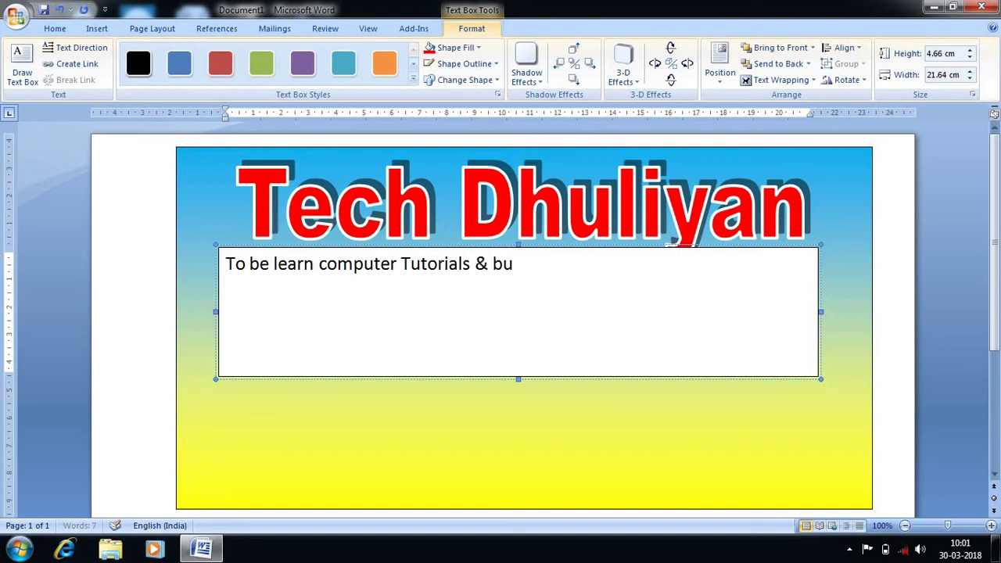
{"action": "type", "text": "ild"}
{"action": "type", "text": " your"}
{"action": "type", "text": " knol"}
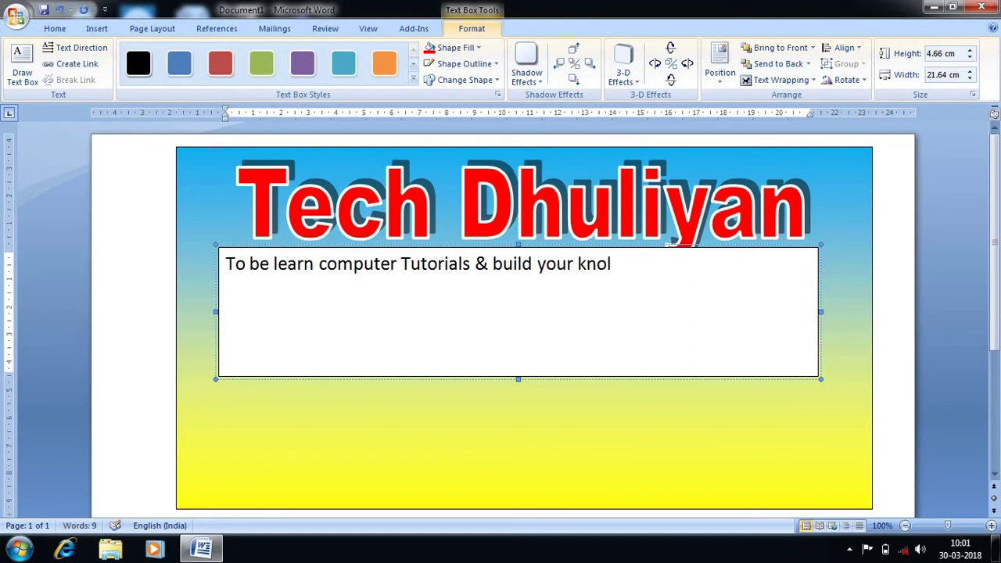
{"action": "key", "text": "BackSpace"}
{"action": "type", "text": "wl"}
{"action": "type", "text": "edge"}
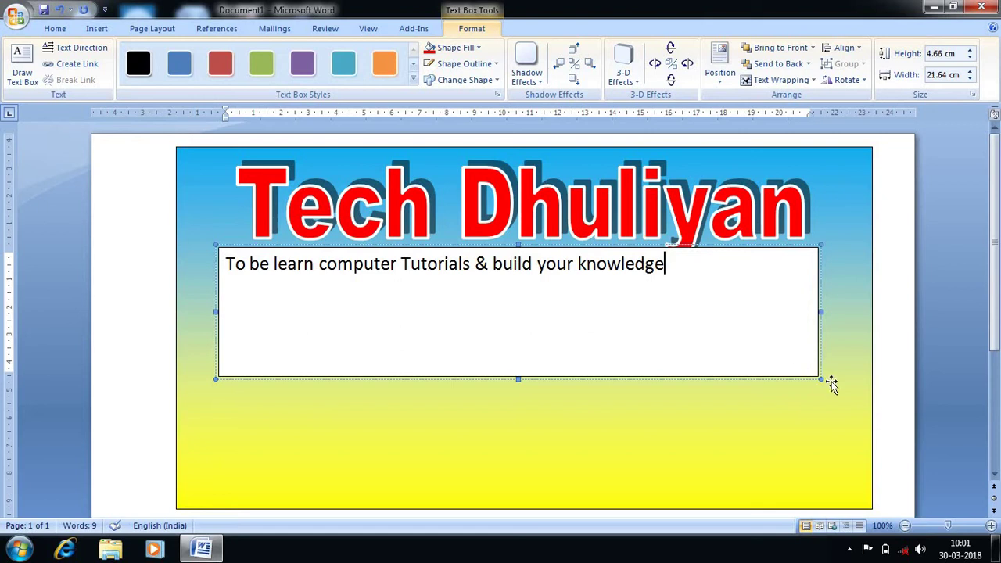
Step: Shrink the tagline box and set the tagline font to Brush Script MT
{"action": "left_click_drag", "start_coordinate": [820, 380], "coordinate": [732, 342]}
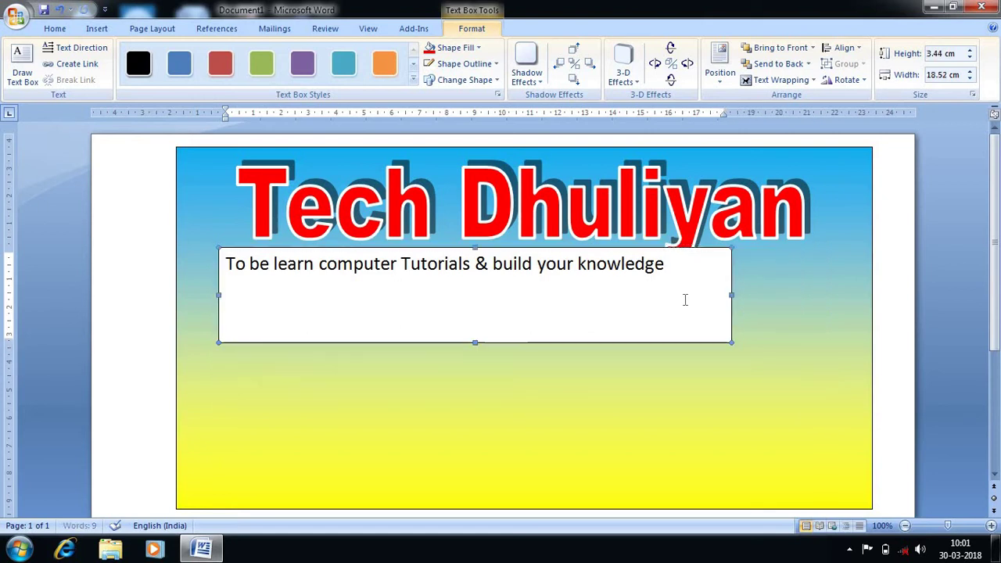
{"action": "left_click_drag", "start_coordinate": [672, 333], "coordinate": [231, 262]}
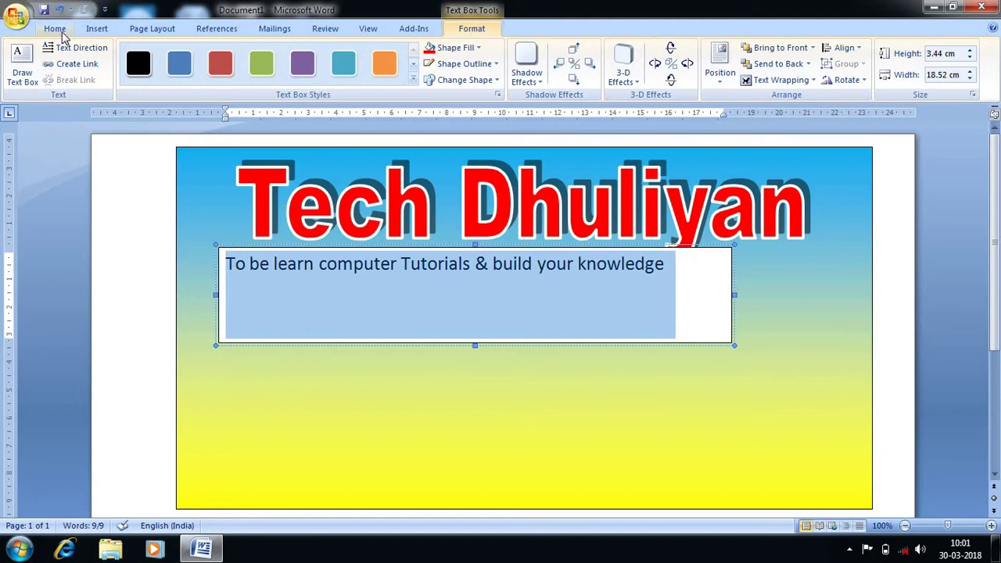
{"action": "left_click", "coordinate": [54, 28]}
{"action": "left_click", "coordinate": [212, 53]}
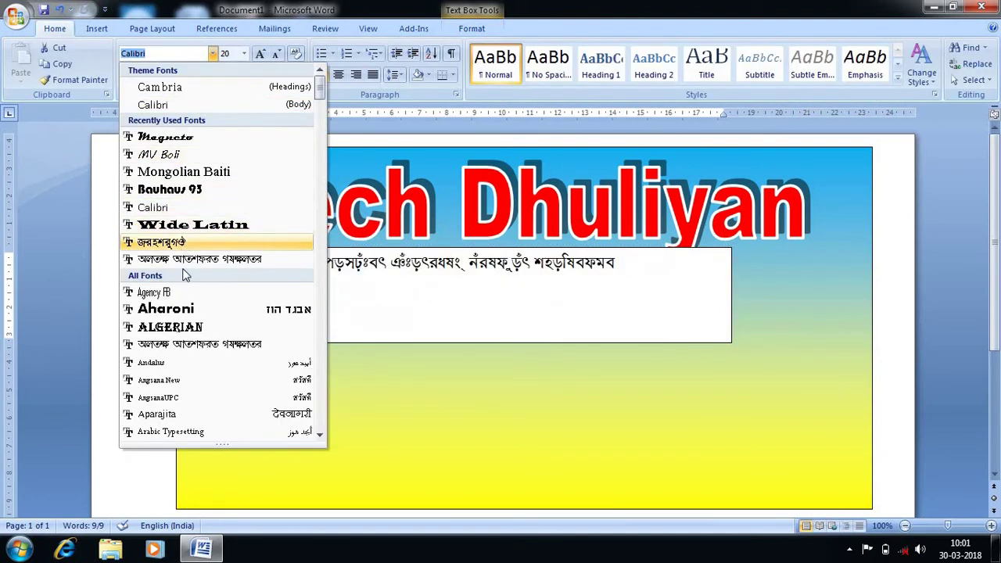
{"action": "scroll", "coordinate": [186, 308], "scroll_direction": "down", "scroll_amount": 7}
{"action": "scroll", "coordinate": [187, 324], "scroll_direction": "down", "scroll_amount": 3}
{"action": "scroll", "coordinate": [186, 317], "scroll_direction": "down", "scroll_amount": 3}
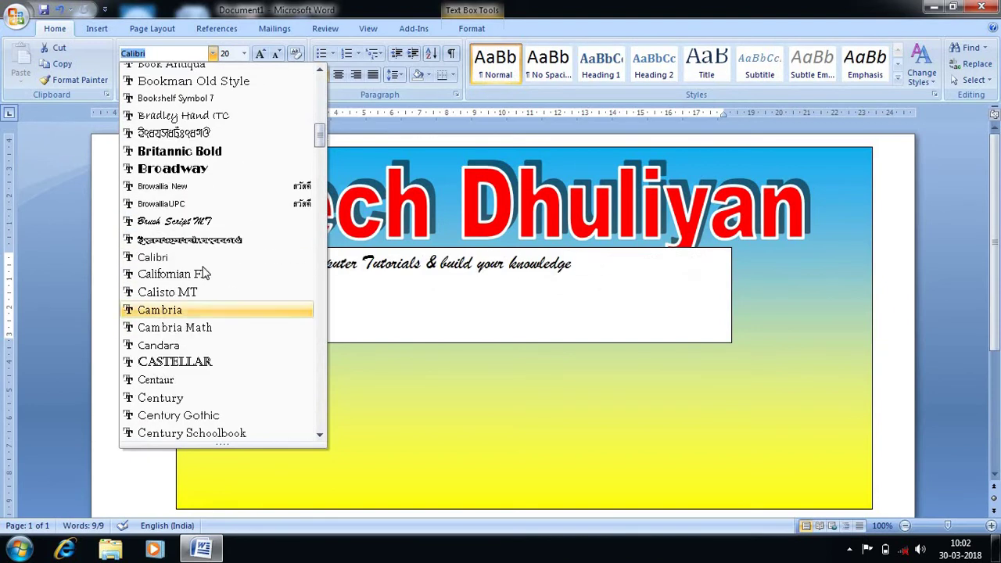
{"action": "scroll", "coordinate": [186, 282], "scroll_direction": "down", "scroll_amount": 2}
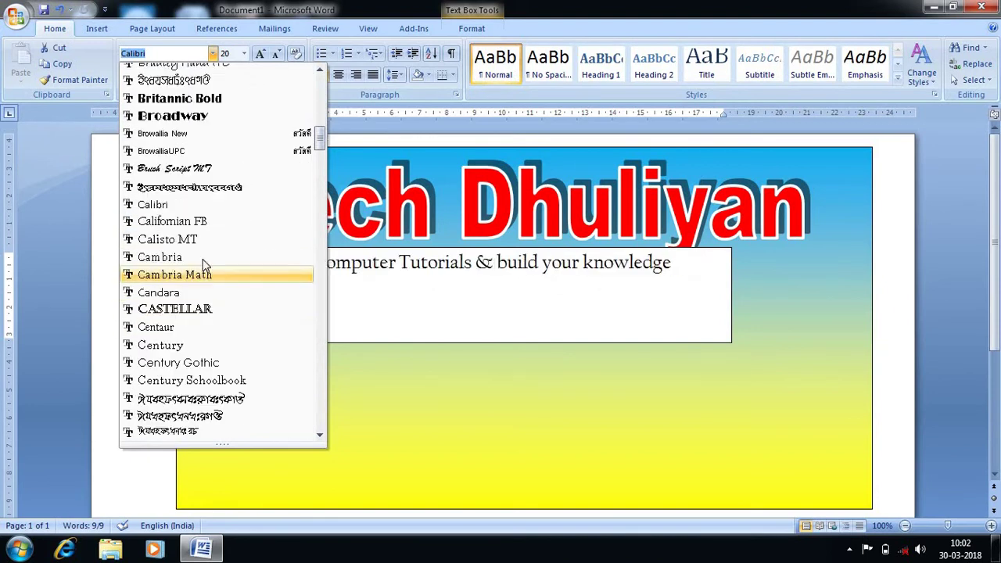
{"action": "left_click", "coordinate": [178, 171]}
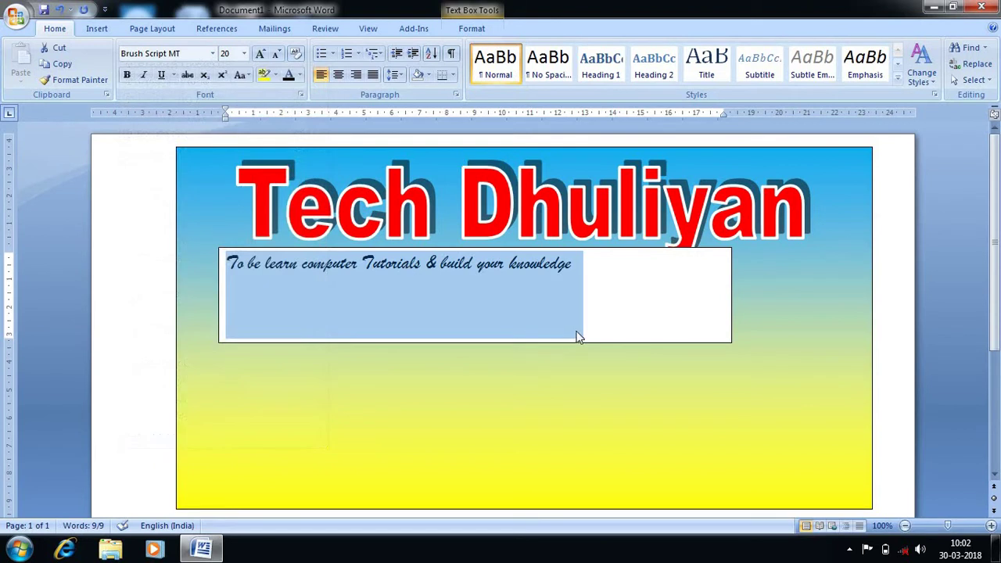
Step: Grow the tagline to 24 pt and colour it red
{"action": "left_click", "coordinate": [585, 283]}
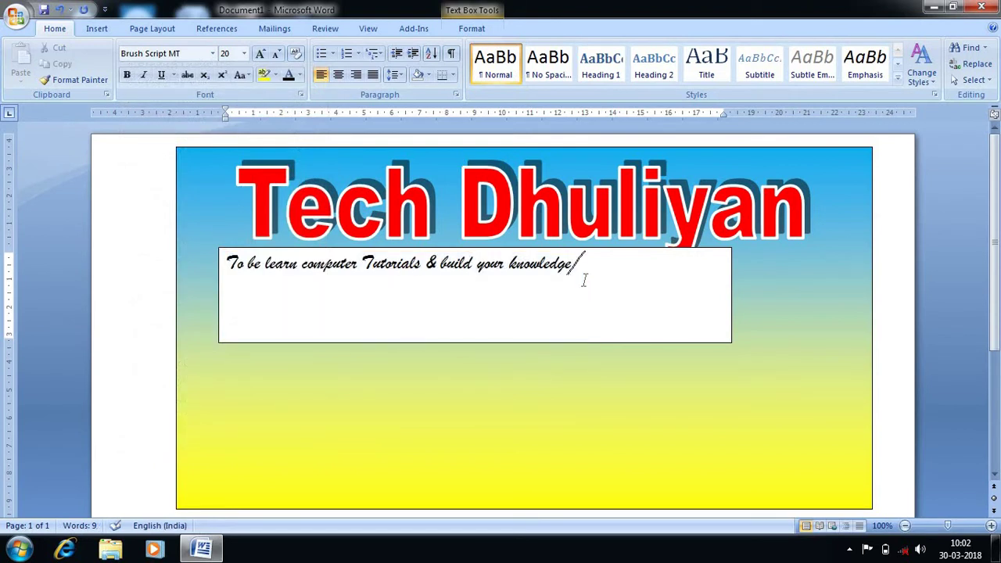
{"action": "left_click_drag", "start_coordinate": [584, 268], "coordinate": [226, 262]}
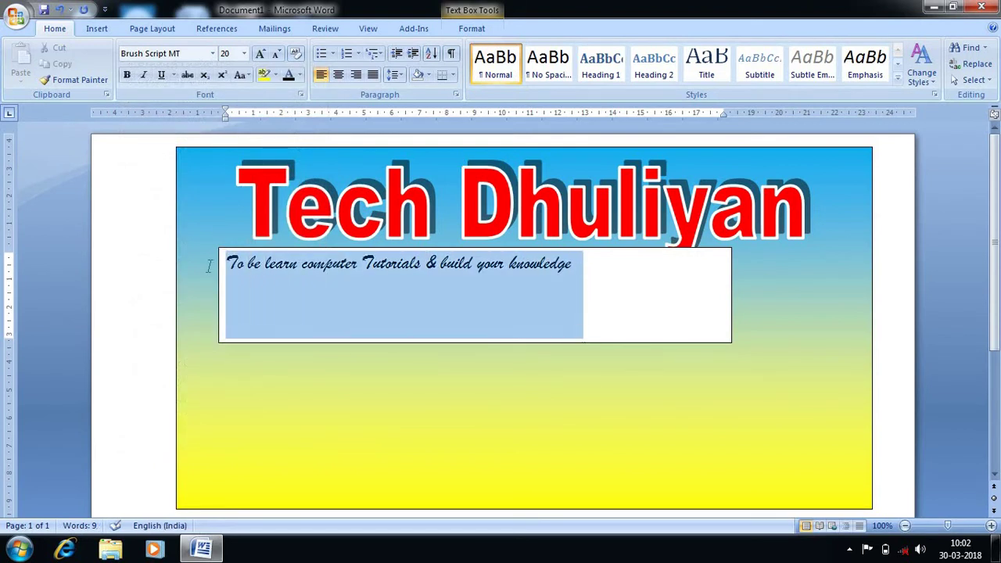
{"action": "left_click", "coordinate": [260, 54]}
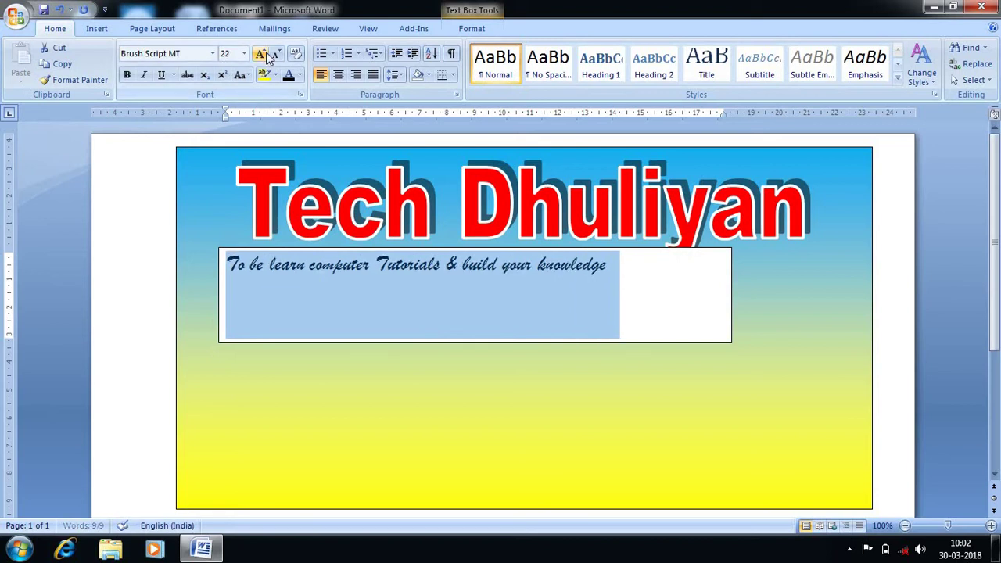
{"action": "left_click", "coordinate": [261, 54]}
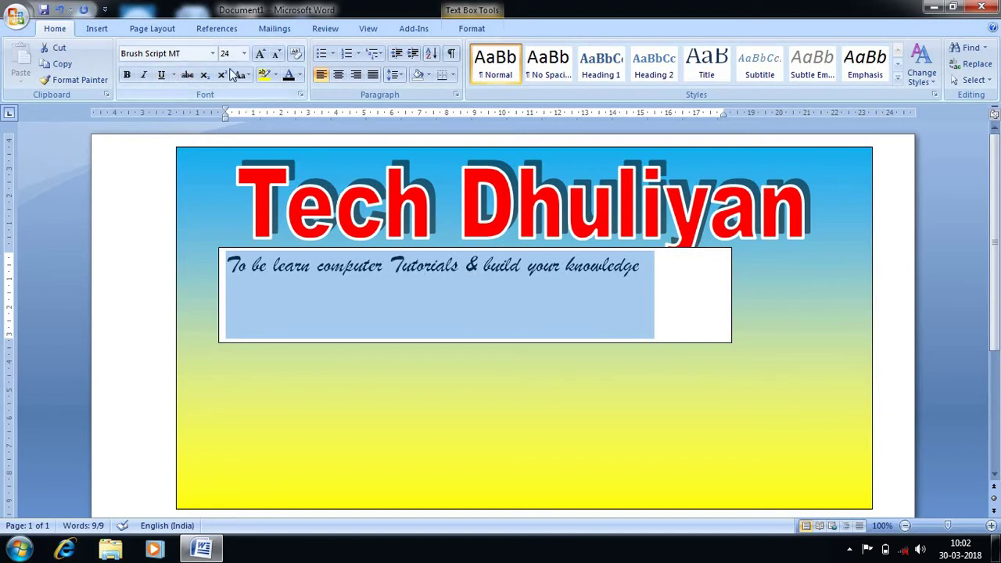
{"action": "left_click", "coordinate": [299, 76]}
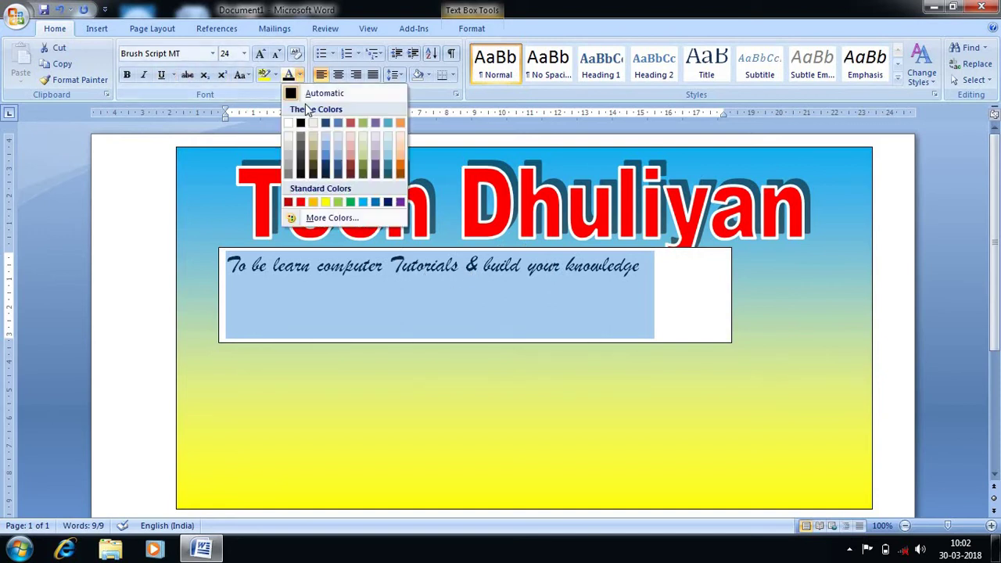
{"action": "left_click", "coordinate": [300, 203]}
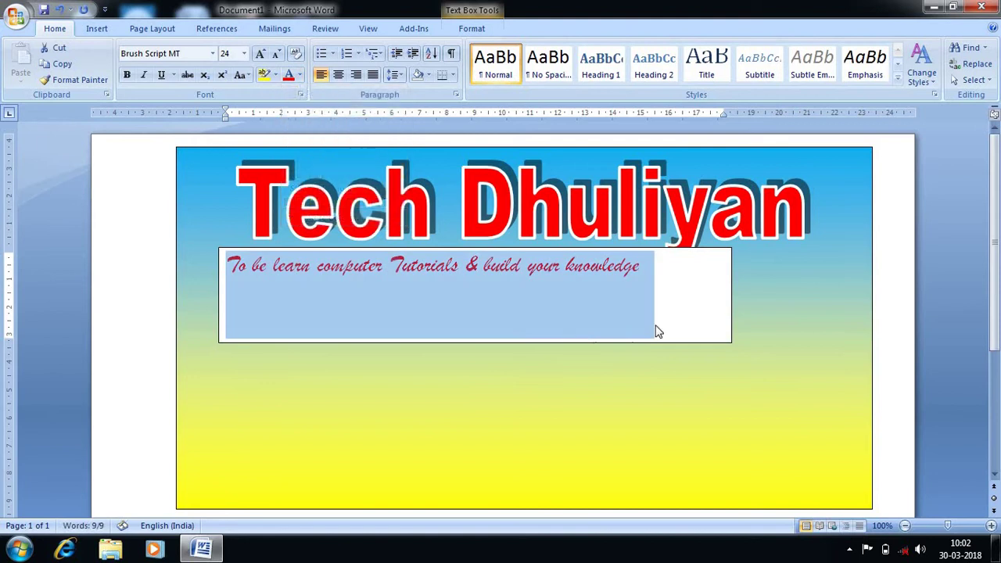
{"action": "left_click", "coordinate": [678, 296]}
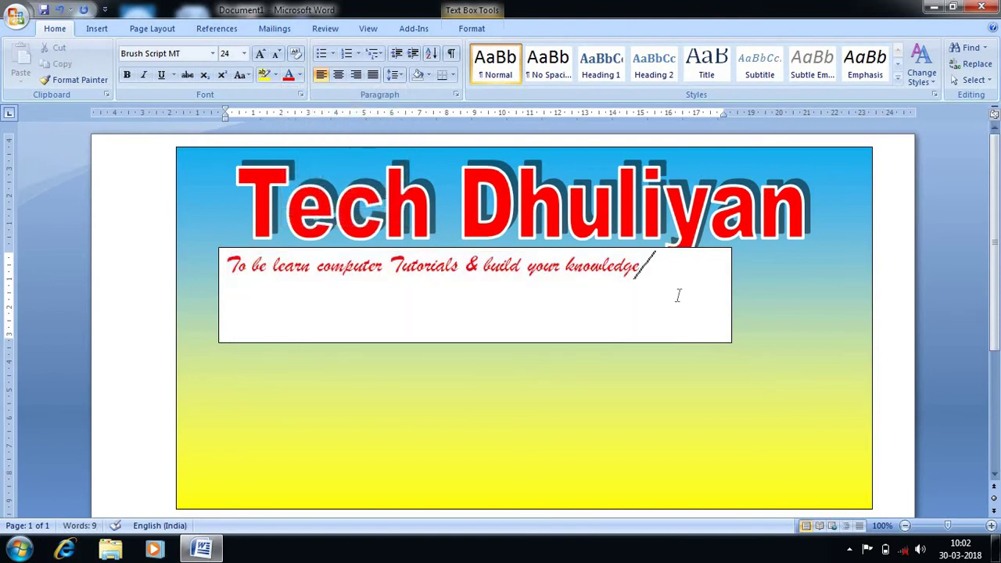
Step: Shrink the tagline box to a single line and move it up closer to the title
{"action": "left_click", "coordinate": [726, 342]}
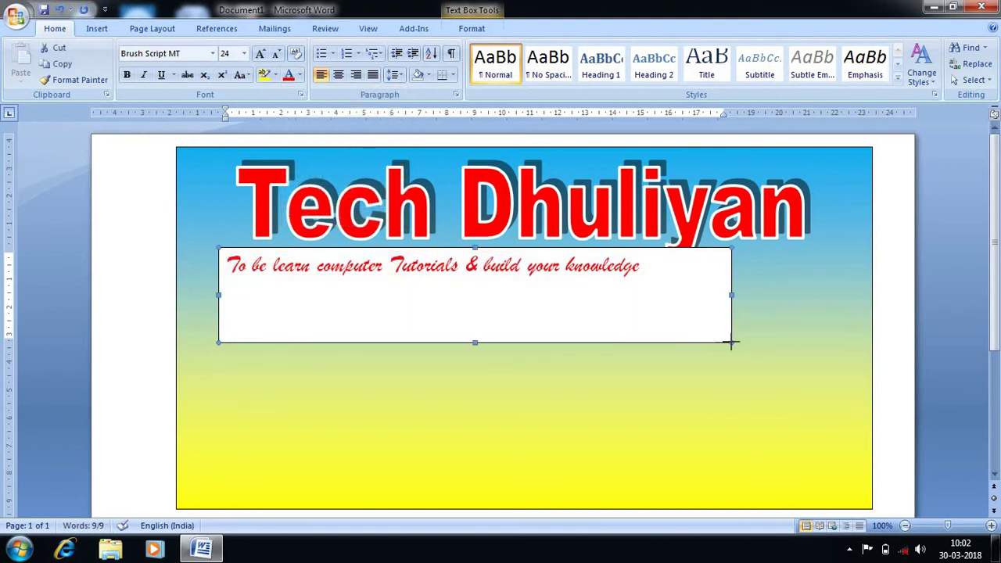
{"action": "left_click_drag", "start_coordinate": [729, 342], "coordinate": [648, 286]}
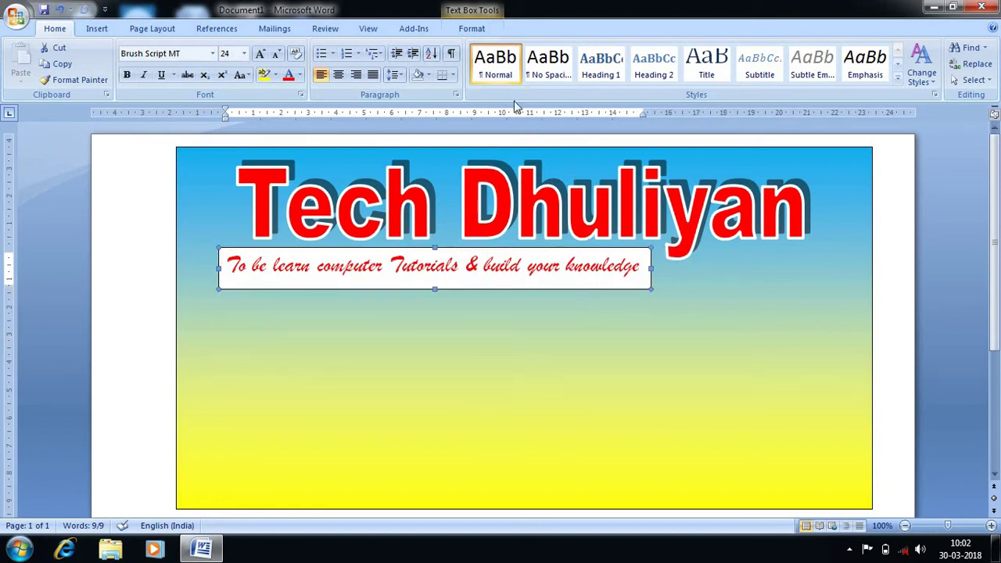
{"action": "left_click", "coordinate": [522, 244]}
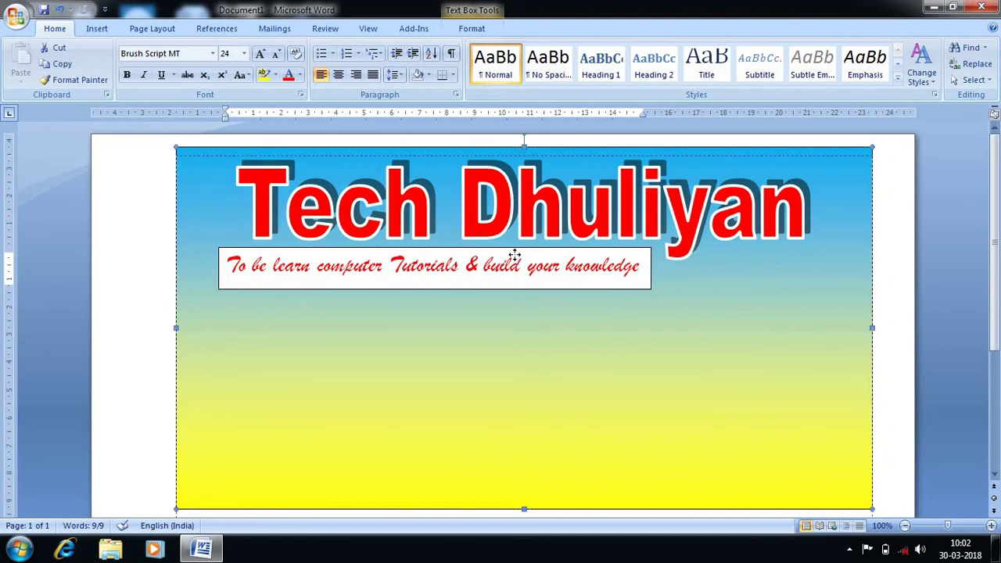
{"action": "left_click", "coordinate": [523, 234]}
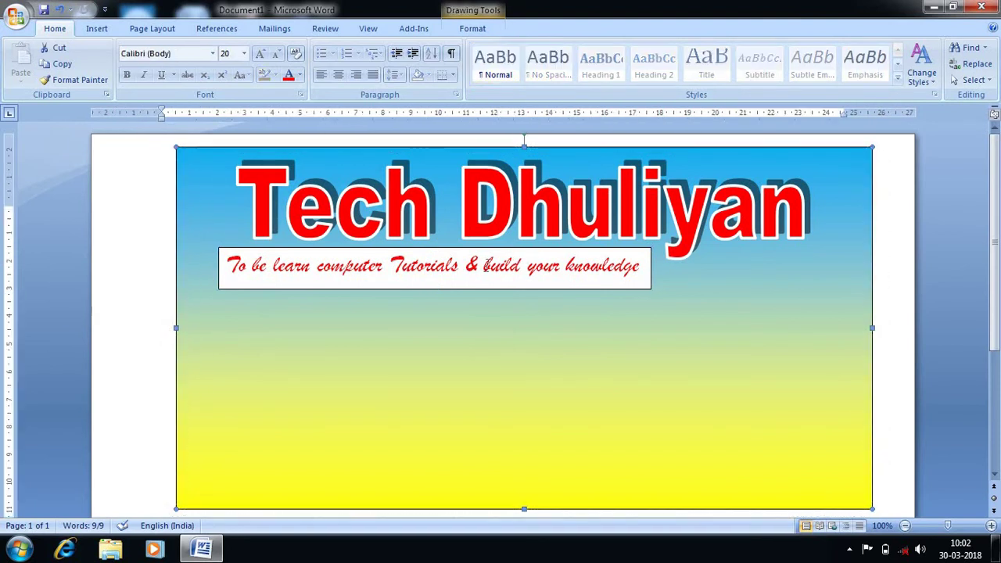
{"action": "left_click", "coordinate": [363, 251]}
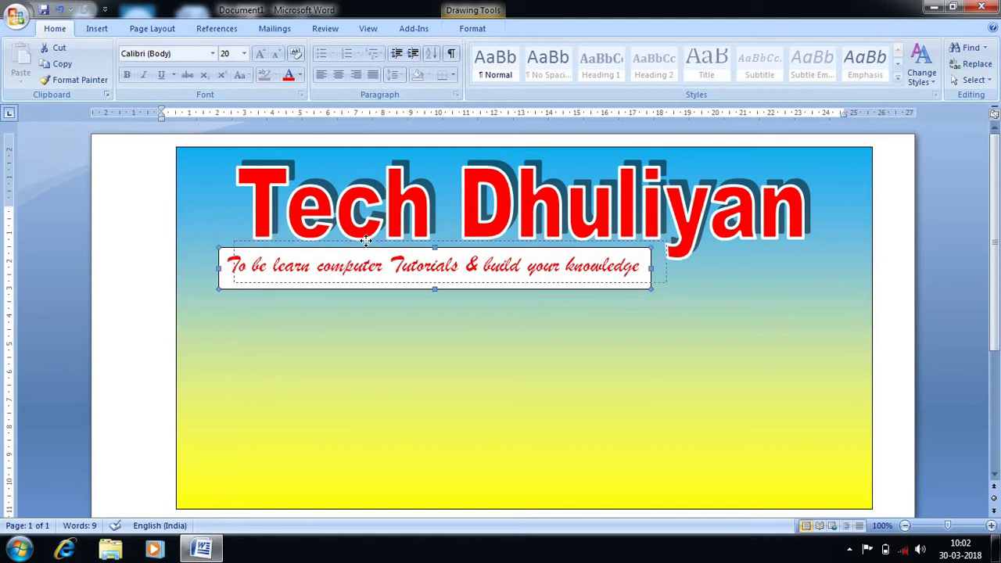
{"action": "left_click_drag", "start_coordinate": [366, 241], "coordinate": [368, 246]}
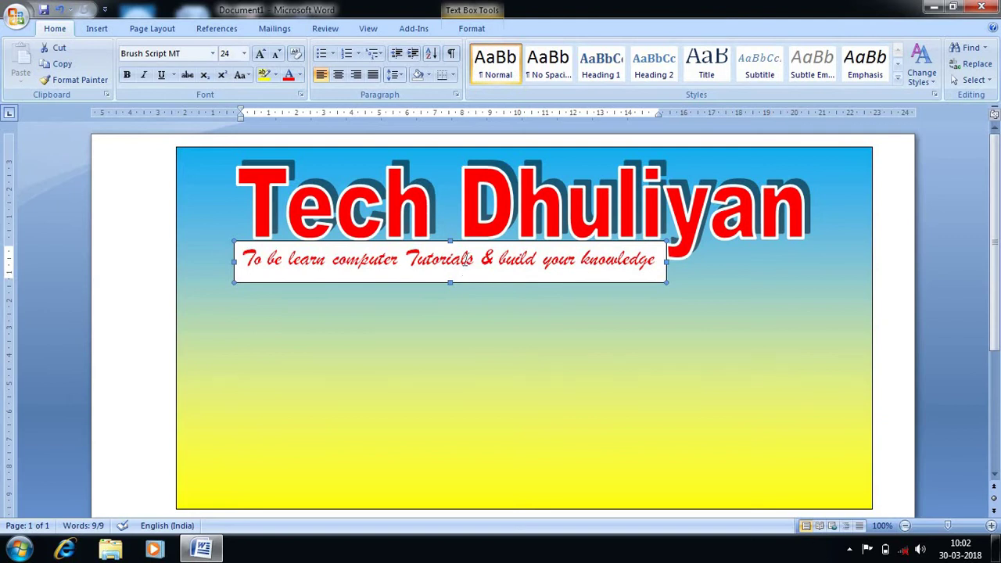
{"action": "left_click", "coordinate": [474, 32]}
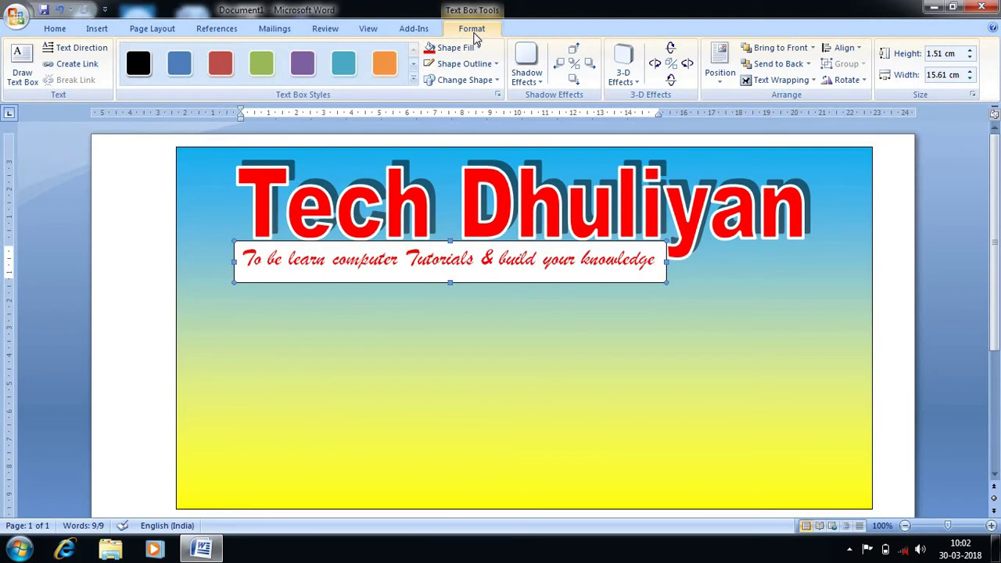
Step: Make the tagline box's fill transparent and remove its outline
{"action": "left_click", "coordinate": [464, 49]}
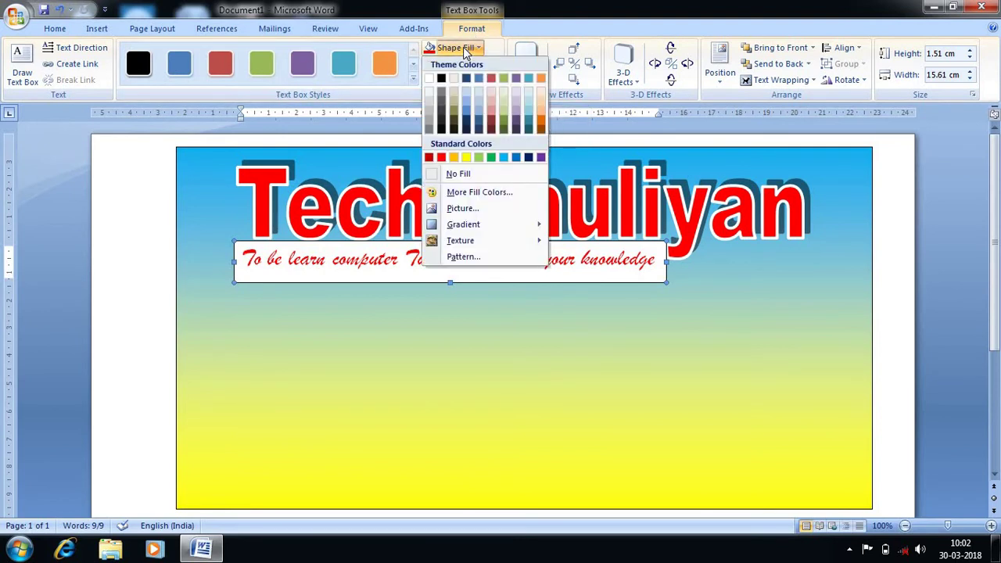
{"action": "left_click", "coordinate": [466, 174]}
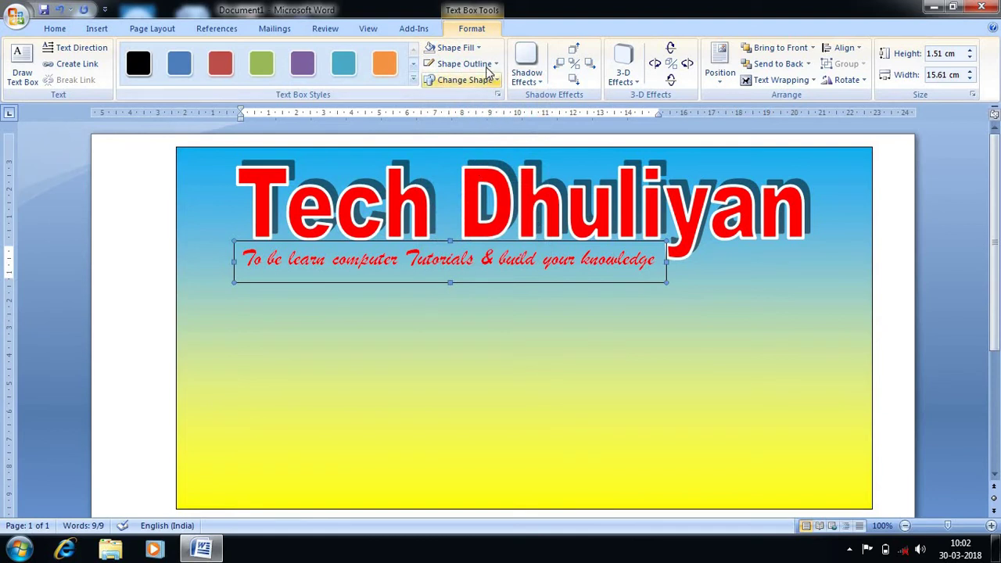
{"action": "left_click", "coordinate": [460, 67]}
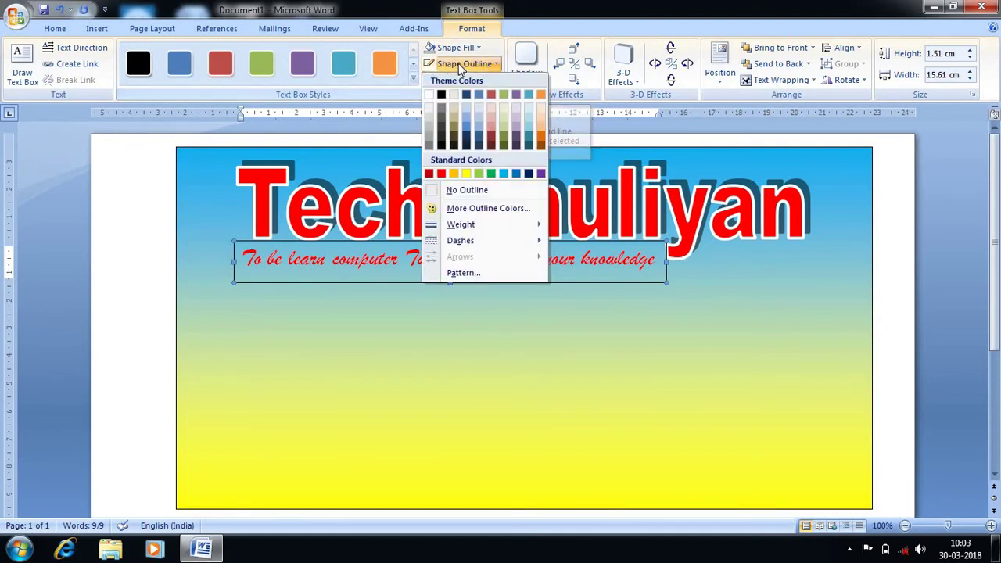
{"action": "left_click", "coordinate": [476, 192]}
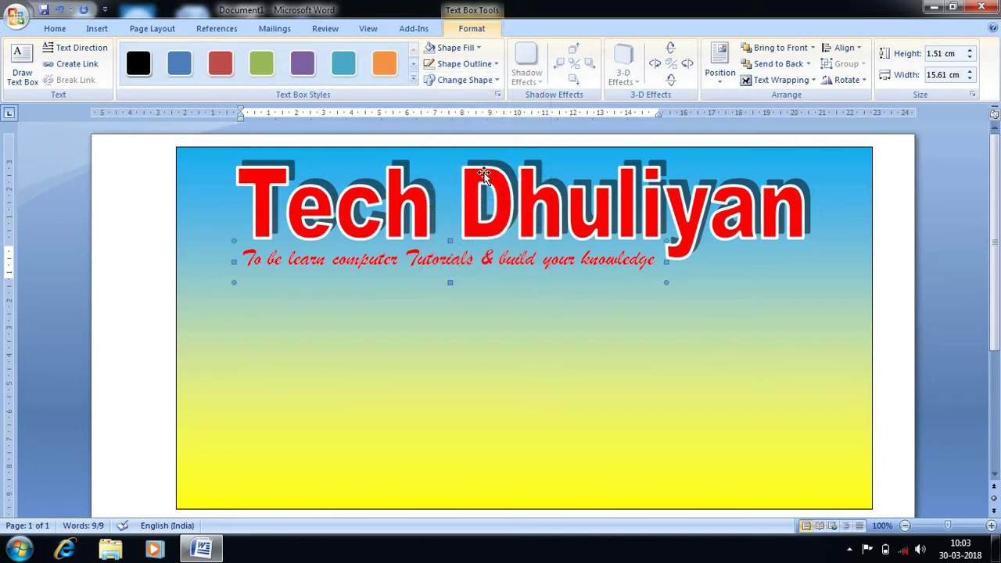
Step: Nudge the tagline slightly up and right beneath the title, then deselect it
{"action": "key", "text": "ctrl+Up"}
{"action": "key", "text": "ctrl+Up"}
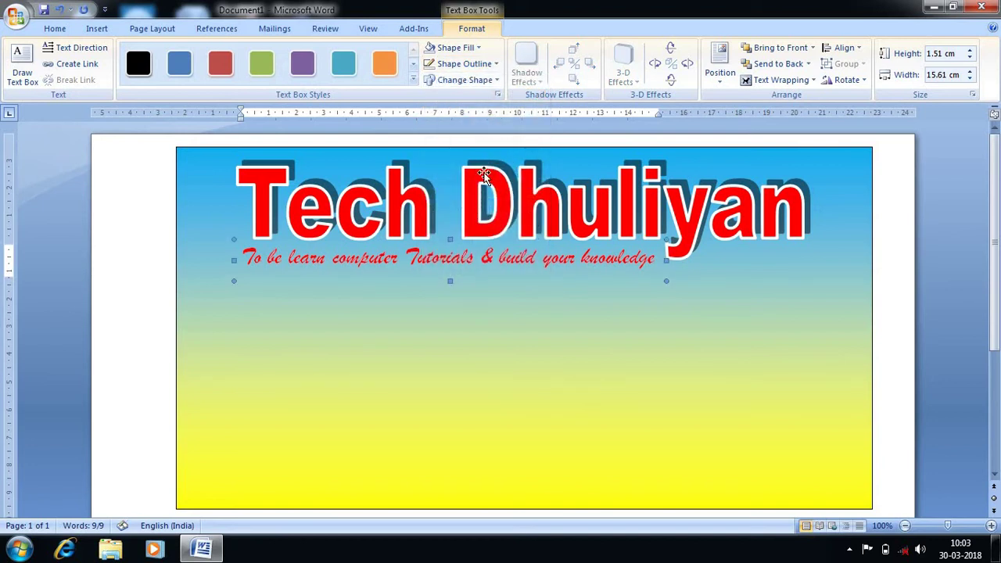
{"action": "key", "text": "ctrl+Up"}
{"action": "key", "text": "ctrl+Right"}
{"action": "key", "text": "ctrl+Up"}
{"action": "key", "text": "ctrl+Up"}
{"action": "key", "text": "ctrl+Right"}
{"action": "key", "text": "ctrl+Right"}
{"action": "key", "text": "ctrl+Up"}
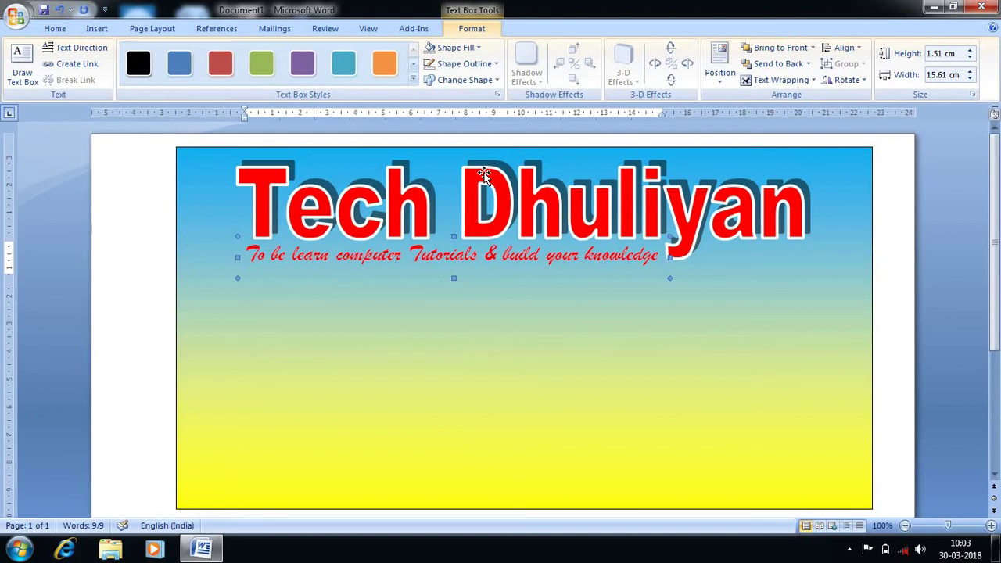
{"action": "key", "text": "ctrl+Right"}
{"action": "key", "text": "ctrl+Up"}
{"action": "key", "text": "ctrl+Right"}
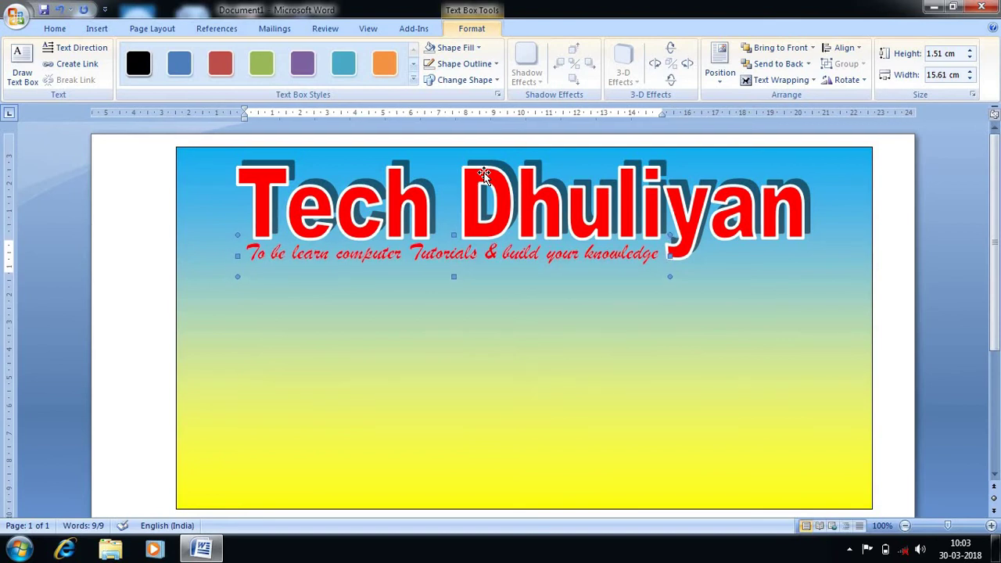
{"action": "left_click", "coordinate": [703, 346]}
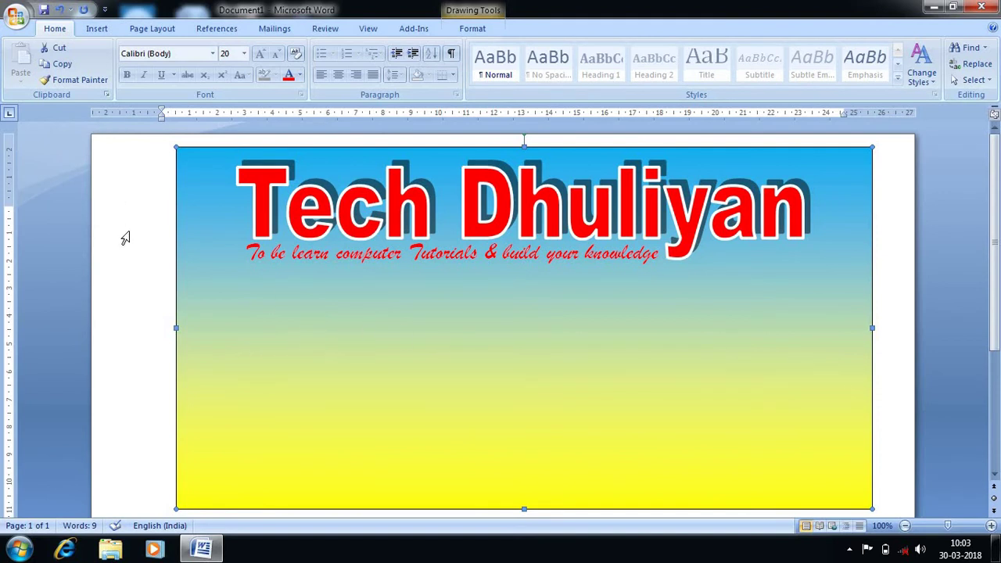
Step: Insert the ornament picture 'Mdc9MyRT7 copy' from the clip art folder on Personal Data (D:)
{"action": "left_click", "coordinate": [98, 30]}
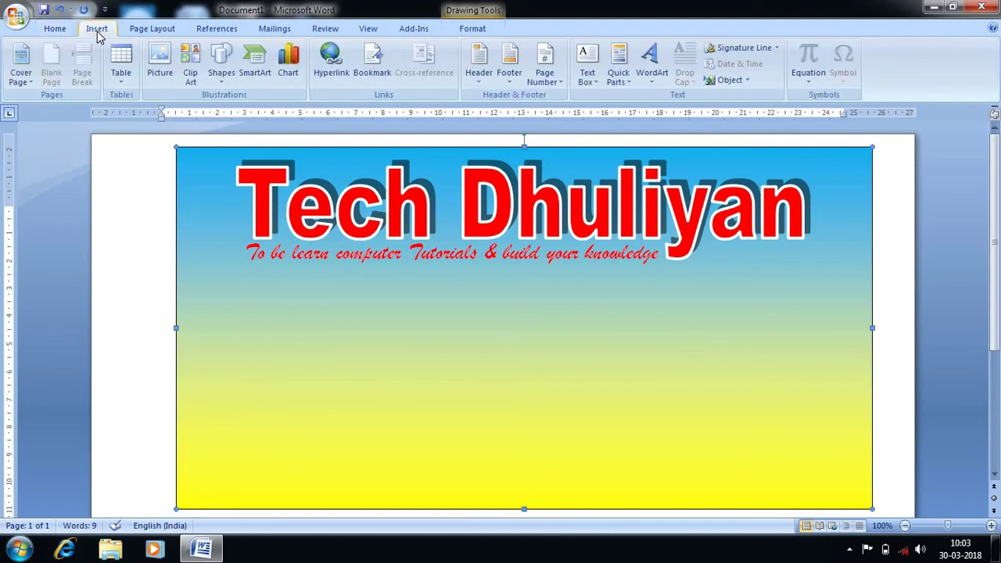
{"action": "left_click", "coordinate": [160, 54]}
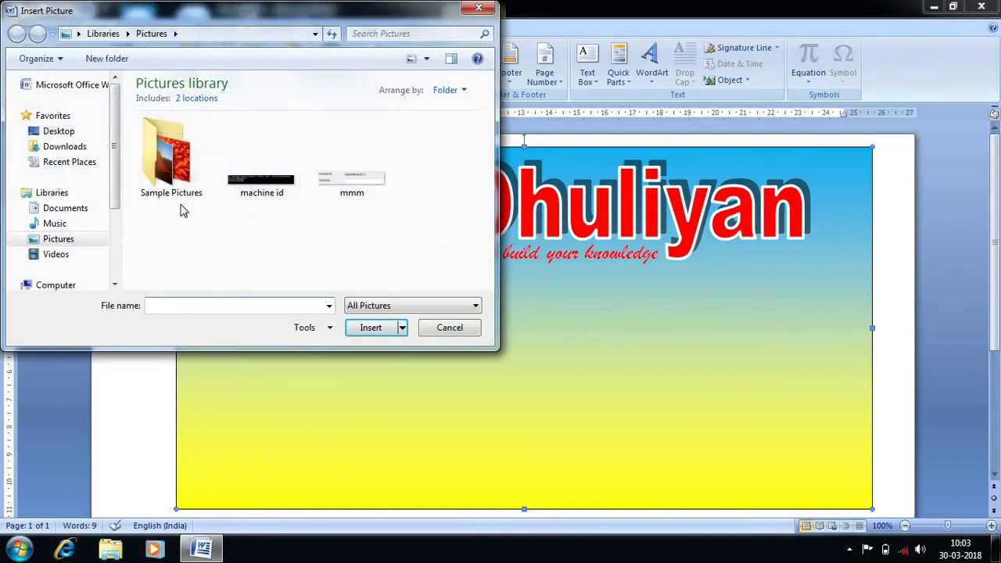
{"action": "left_click", "coordinate": [69, 135]}
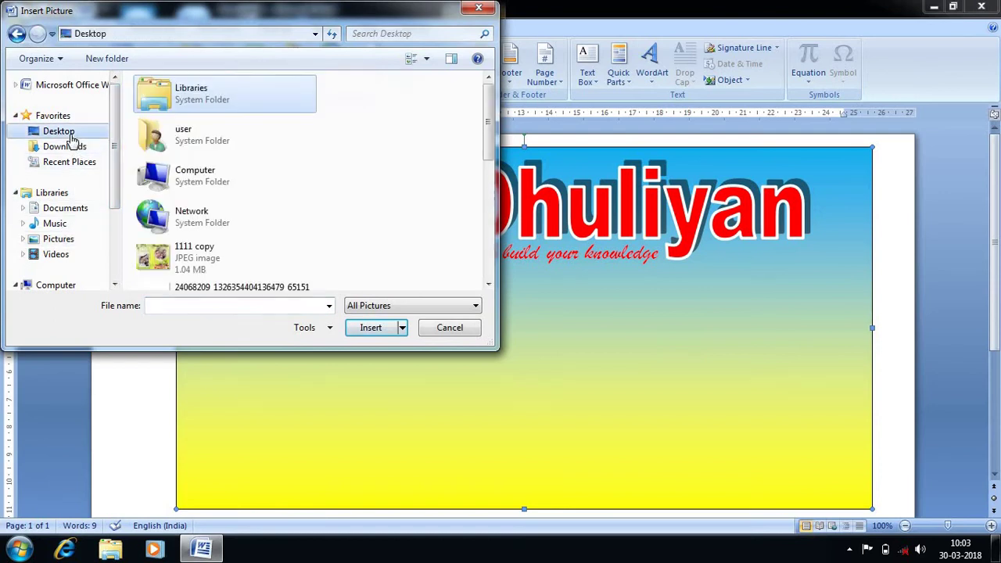
{"action": "double_click", "coordinate": [200, 174]}
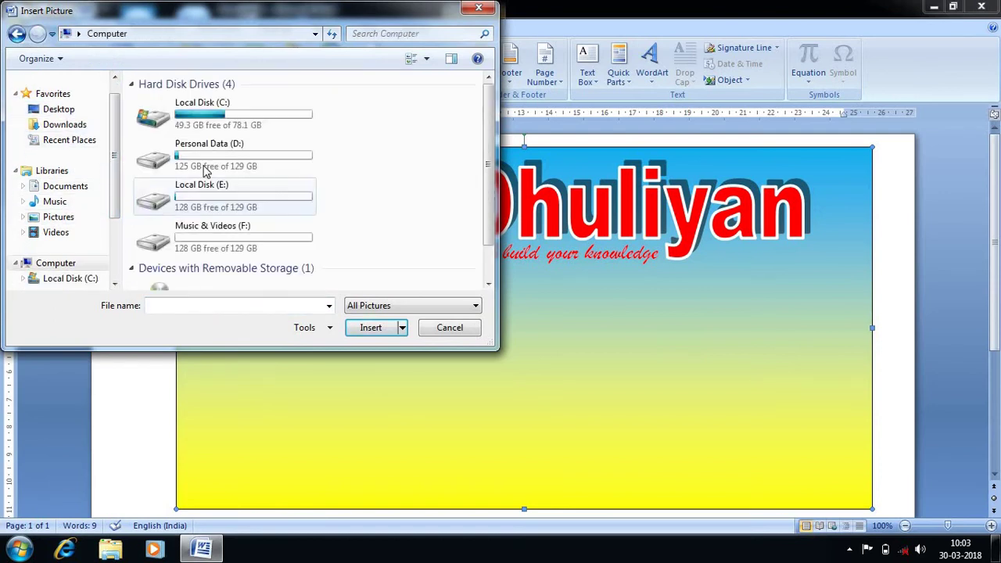
{"action": "double_click", "coordinate": [206, 168]}
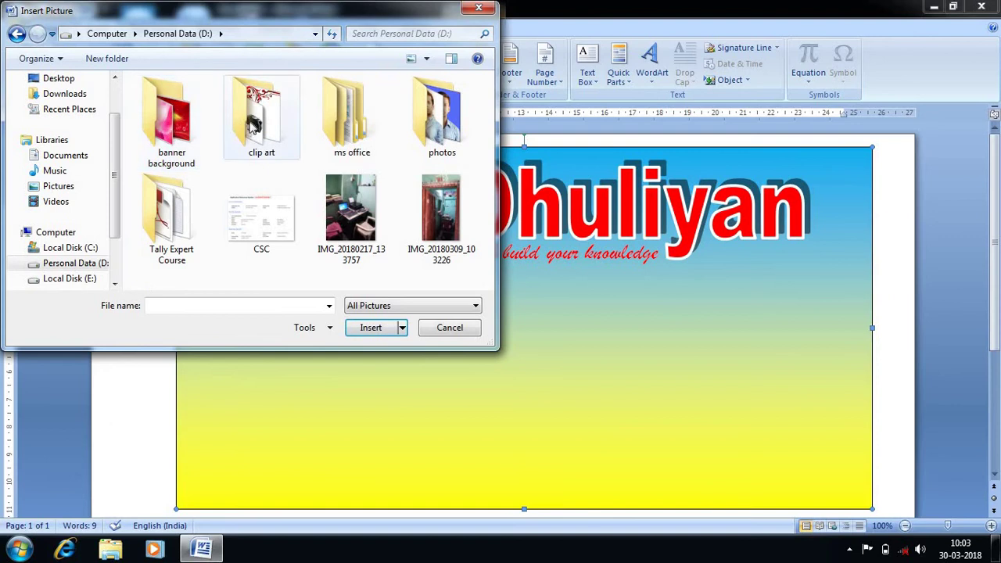
{"action": "double_click", "coordinate": [255, 125]}
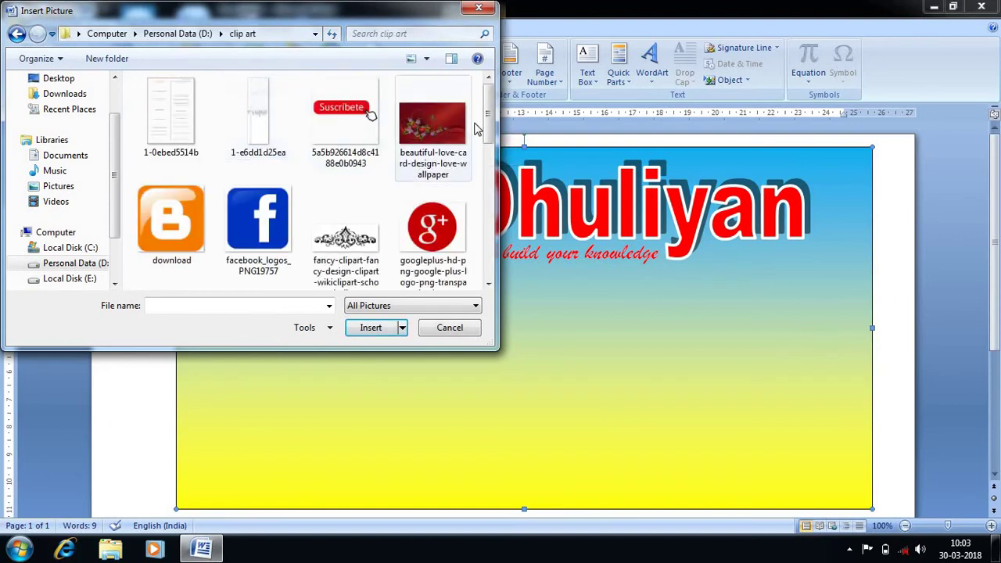
{"action": "left_click_drag", "start_coordinate": [487, 122], "coordinate": [496, 206]}
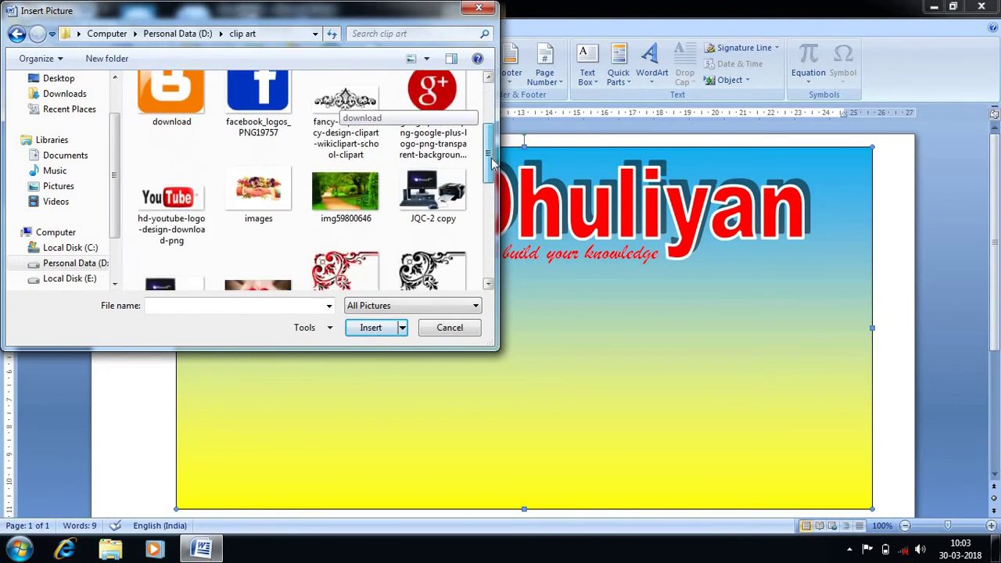
{"action": "scroll", "coordinate": [496, 206], "scroll_direction": "down", "scroll_amount": 2}
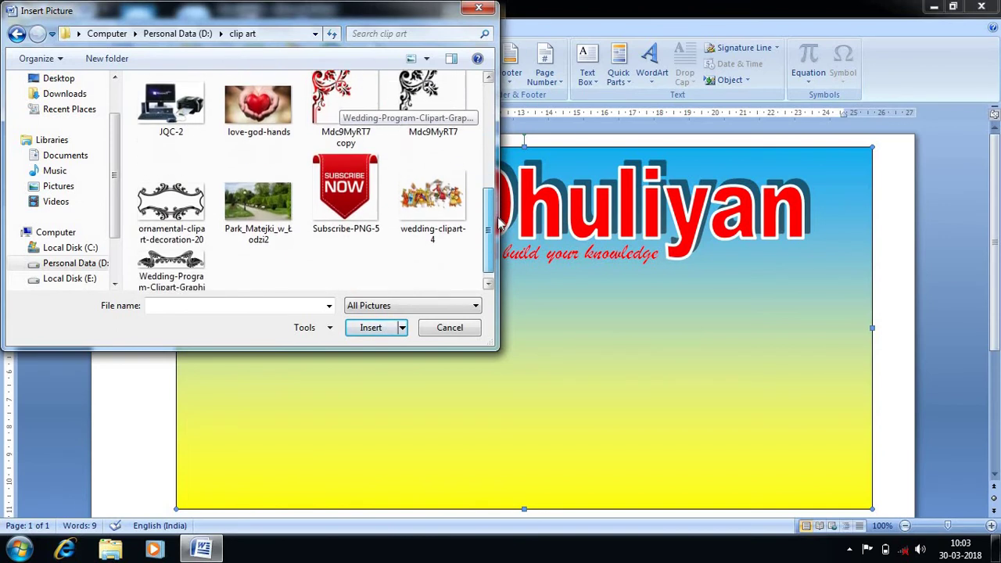
{"action": "scroll", "coordinate": [506, 210], "scroll_direction": "up", "scroll_amount": 2}
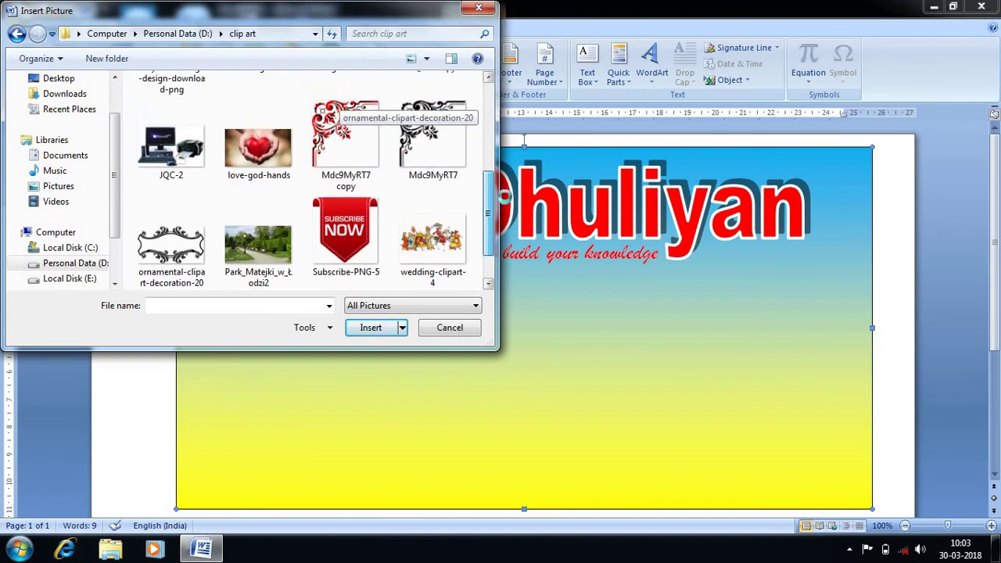
{"action": "left_click", "coordinate": [342, 135]}
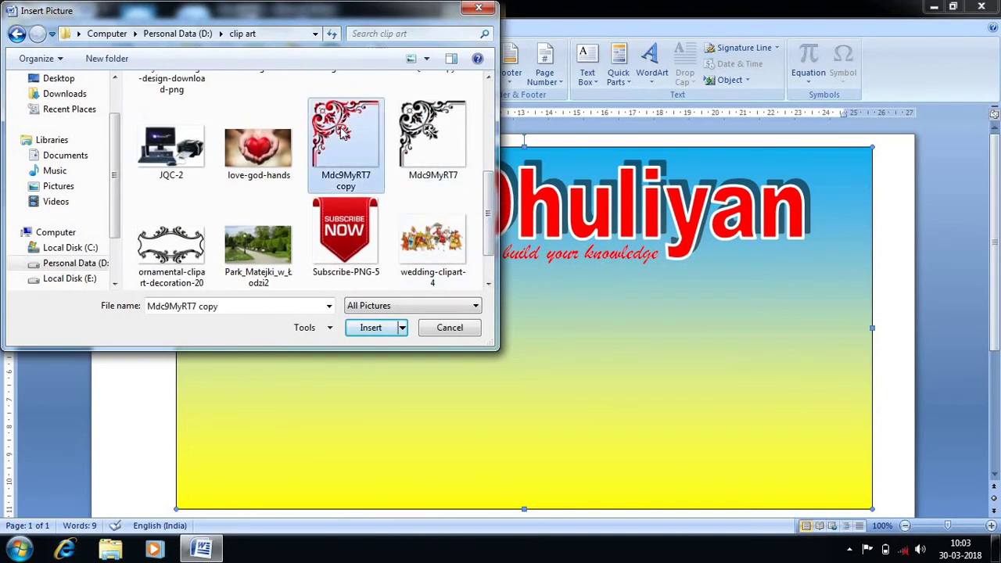
{"action": "left_click", "coordinate": [381, 329]}
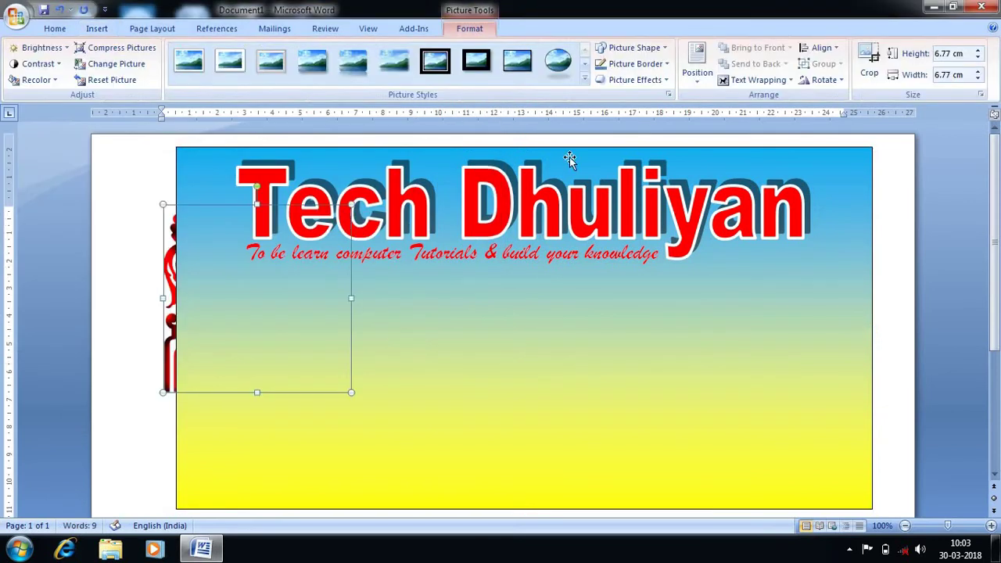
Step: Set the ornament to In Front of Text and shrink it to about 2.91 cm square
{"action": "left_click", "coordinate": [760, 80]}
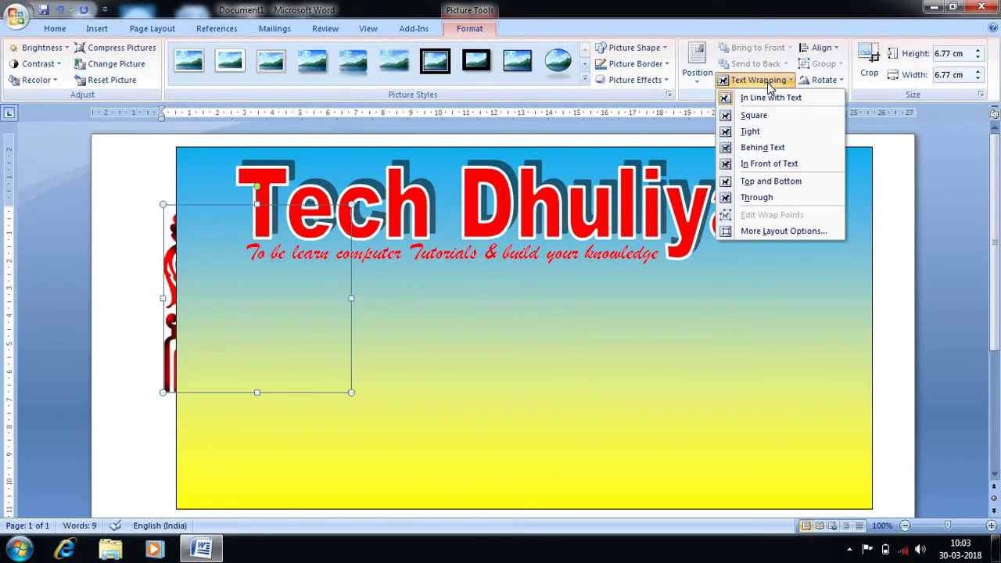
{"action": "left_click", "coordinate": [760, 166]}
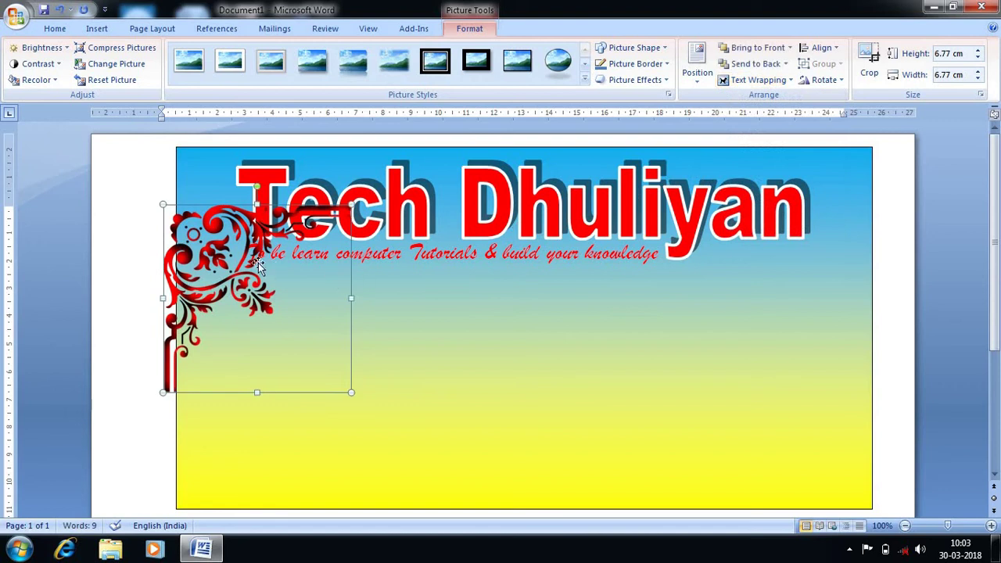
{"action": "left_click_drag", "start_coordinate": [277, 321], "coordinate": [359, 418]}
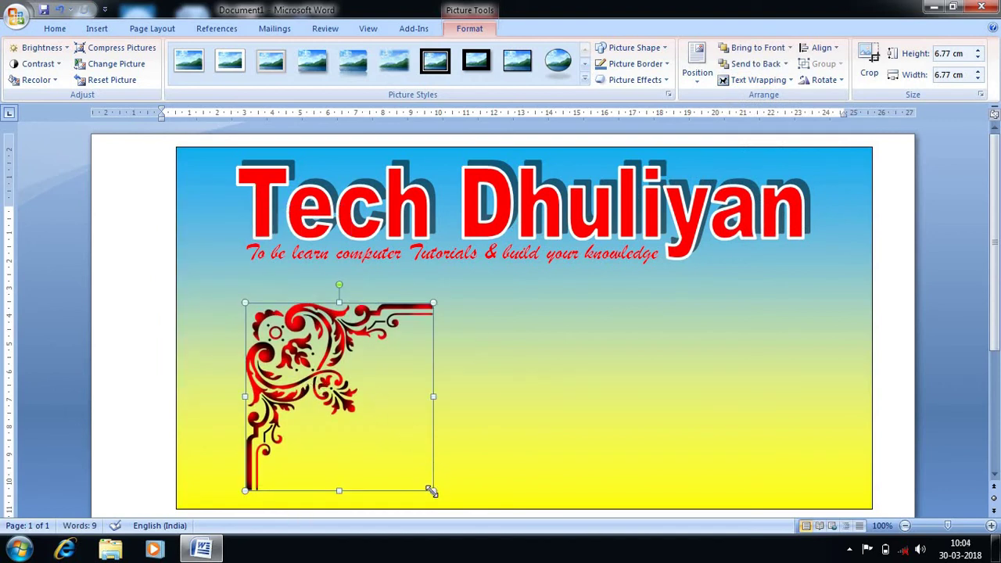
{"action": "mouse_move", "coordinate": [361, 414]}
{"action": "left_mouse_down"}
{"action": "mouse_move", "coordinate": [312, 366]}
{"action": "mouse_move", "coordinate": [326, 384]}
{"action": "left_mouse_up"}
Step: Fit the ornament into the banner's top-left corner and paste a duplicate
{"action": "mouse_move", "coordinate": [215, 212]}
{"action": "left_mouse_down"}
{"action": "mouse_move", "coordinate": [197, 176]}
{"action": "mouse_move", "coordinate": [200, 197]}
{"action": "left_mouse_up"}
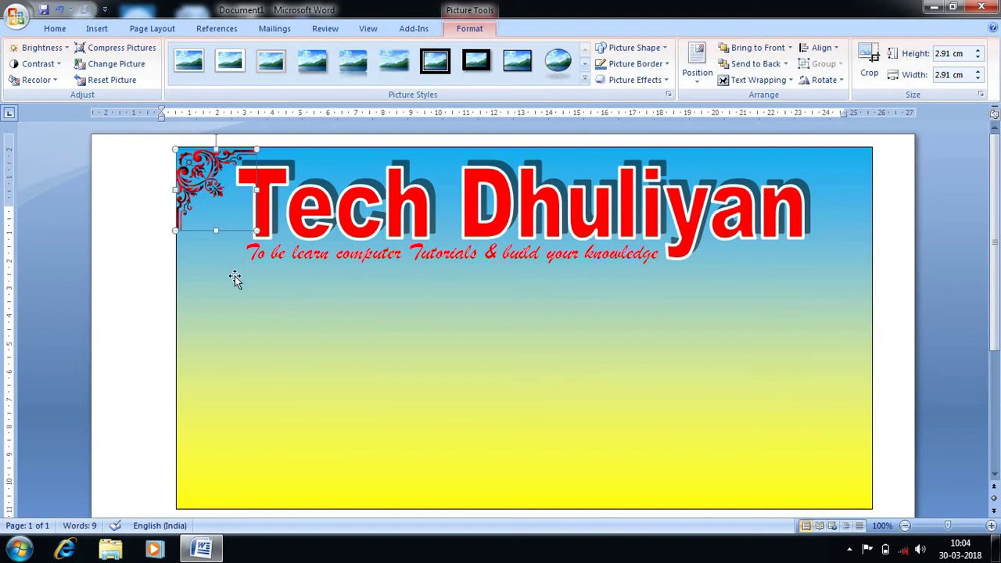
{"action": "key", "text": "Up"}
{"action": "key", "text": "Up"}
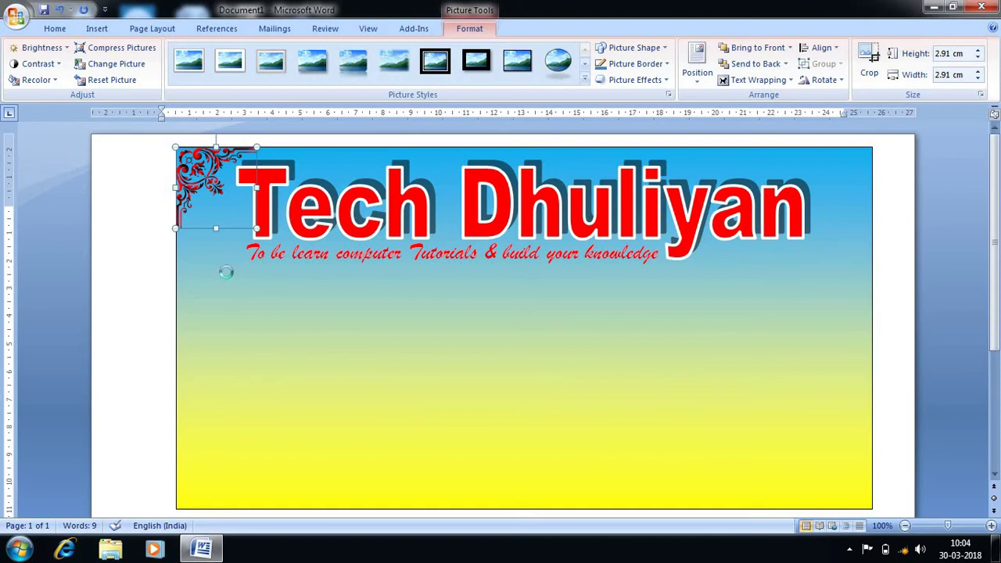
{"action": "key", "text": "ctrl+c"}
{"action": "key", "text": "ctrl+v"}
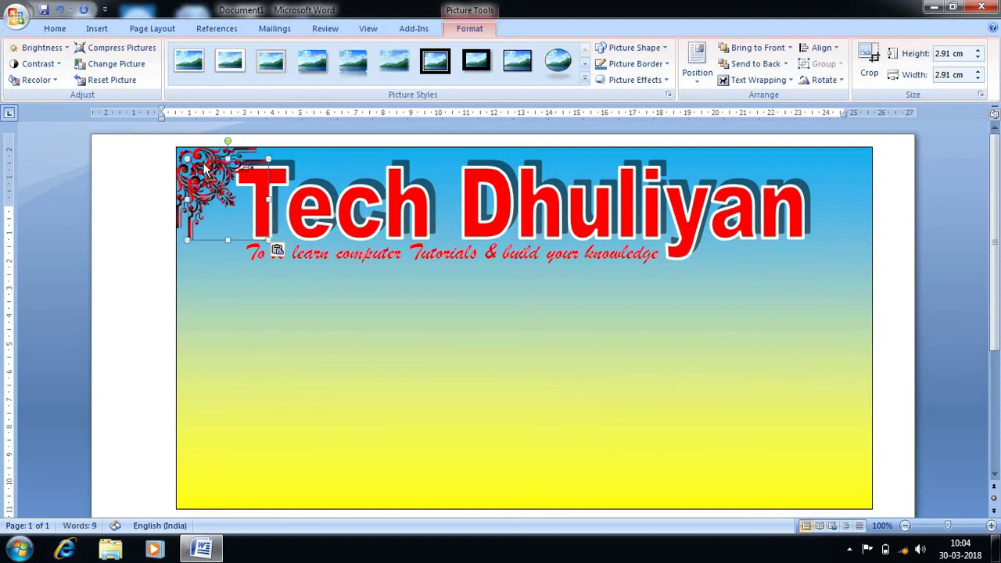
Step: Place one ornament copy top-right and a quarter-turned copy in the bottom-left corner
{"action": "mouse_move", "coordinate": [210, 179]}
{"action": "left_mouse_down"}
{"action": "mouse_move", "coordinate": [622, 330]}
{"action": "mouse_move", "coordinate": [618, 340]}
{"action": "mouse_move", "coordinate": [686, 368]}
{"action": "mouse_move", "coordinate": [732, 363]}
{"action": "mouse_move", "coordinate": [847, 171]}
{"action": "mouse_move", "coordinate": [874, 188]}
{"action": "left_mouse_up"}
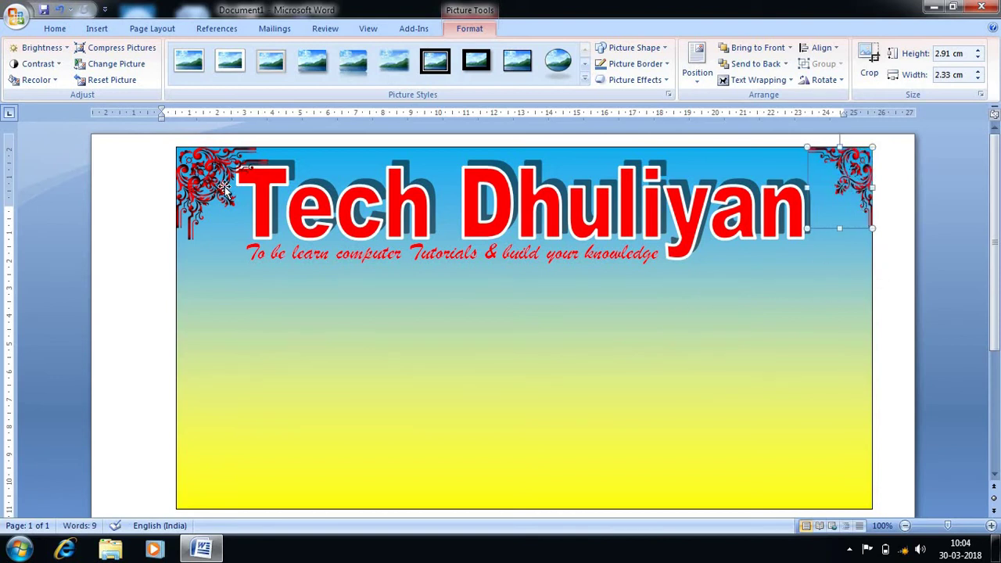
{"action": "left_click_drag", "start_coordinate": [207, 186], "coordinate": [245, 312]}
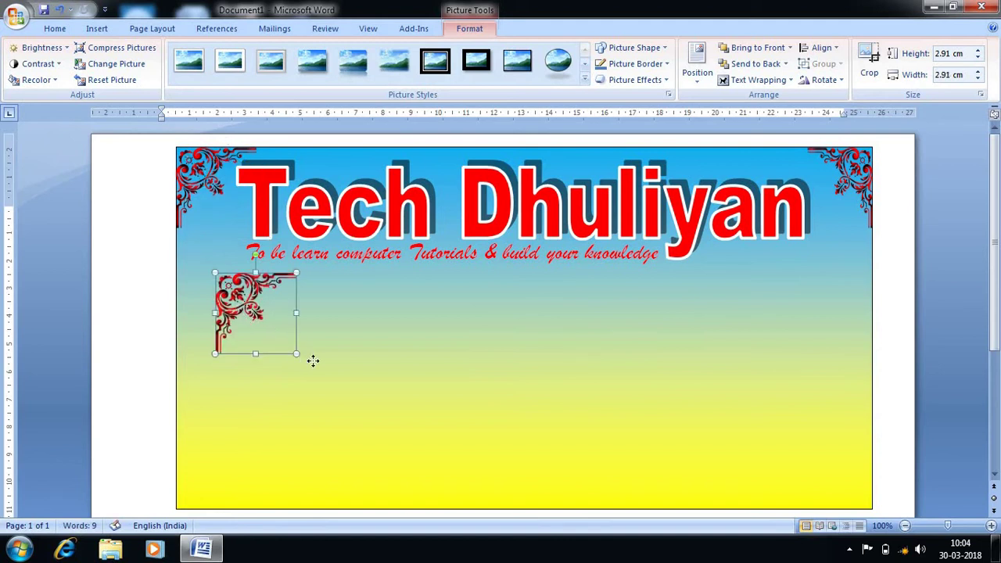
{"action": "left_click_drag", "start_coordinate": [313, 361], "coordinate": [393, 454]}
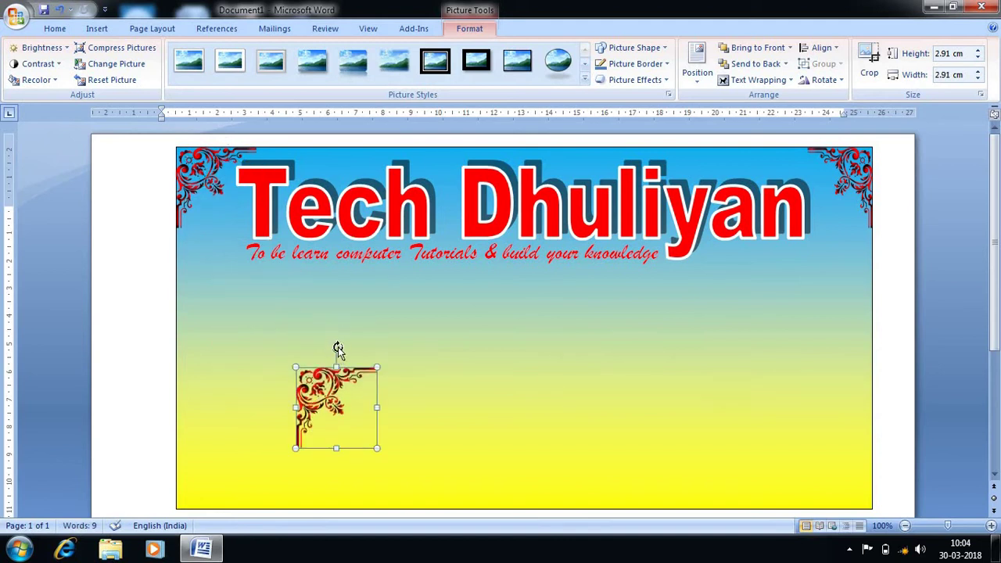
{"action": "left_click_drag", "start_coordinate": [337, 349], "coordinate": [226, 409]}
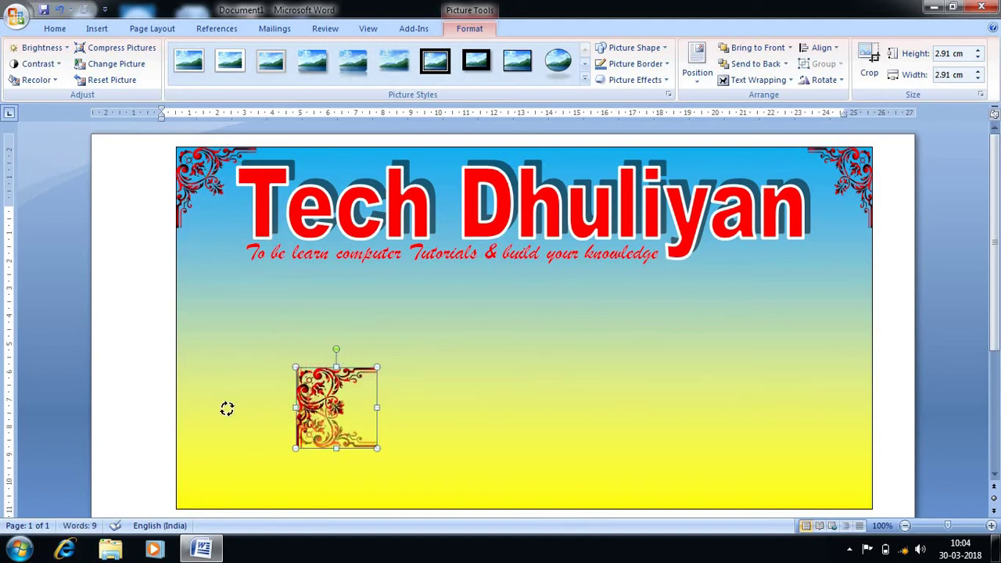
{"action": "left_click_drag", "start_coordinate": [324, 426], "coordinate": [207, 487]}
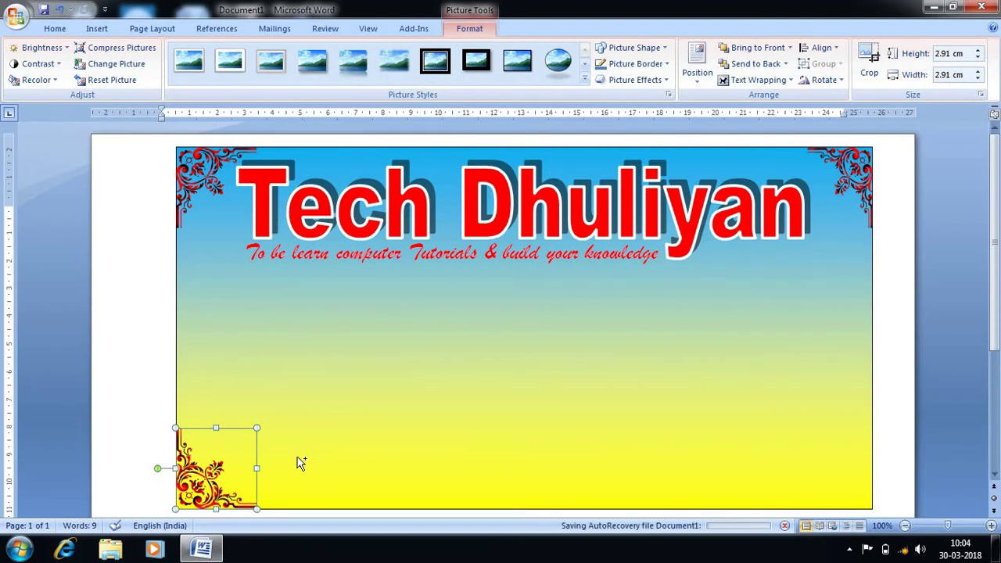
Step: Duplicate the bottom-left ornament and mirror it into the bottom-right corner
{"action": "key", "text": "ctrl+c"}
{"action": "key", "text": "ctrl+v"}
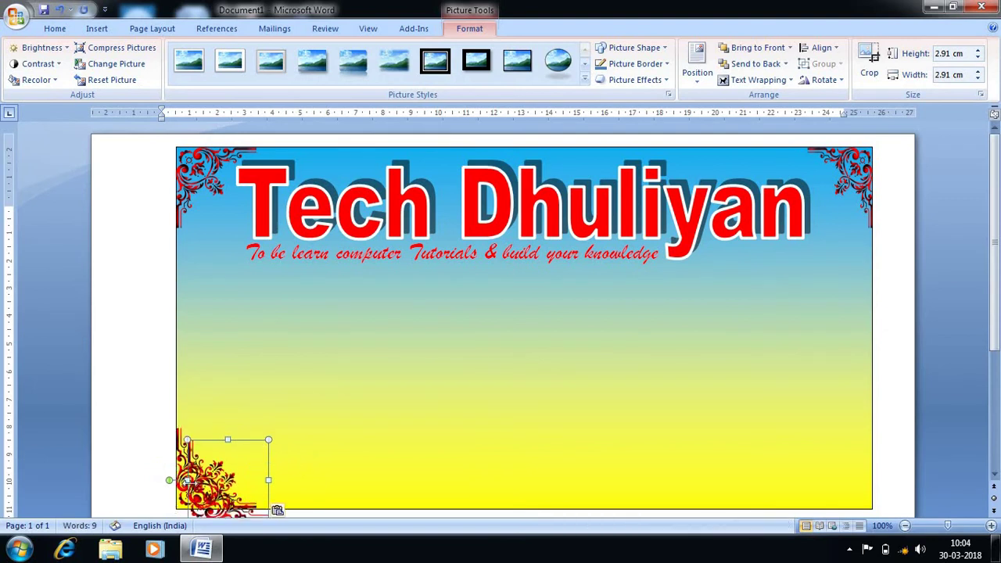
{"action": "left_click_drag", "start_coordinate": [227, 481], "coordinate": [422, 417]}
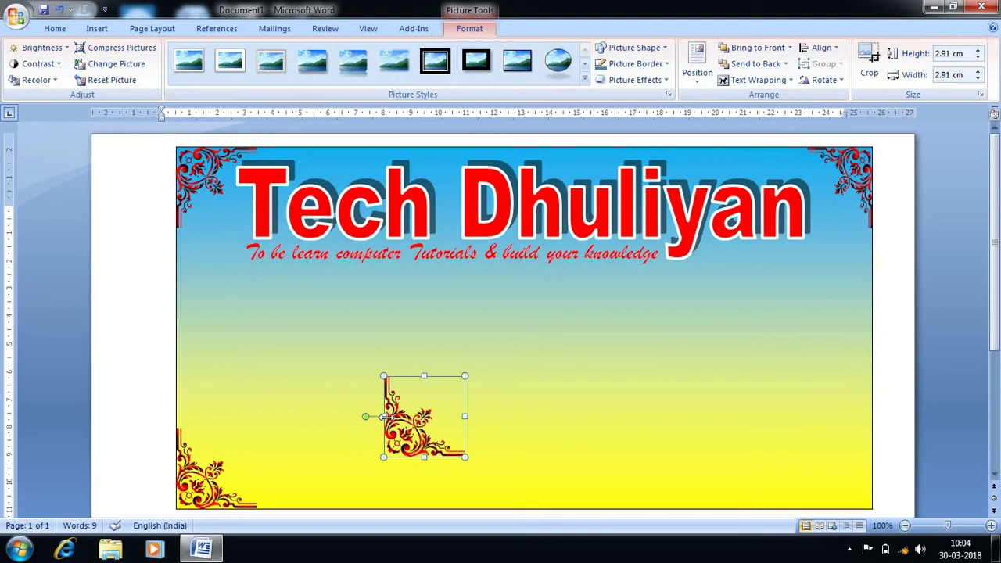
{"action": "left_click_drag", "start_coordinate": [557, 427], "coordinate": [848, 486]}
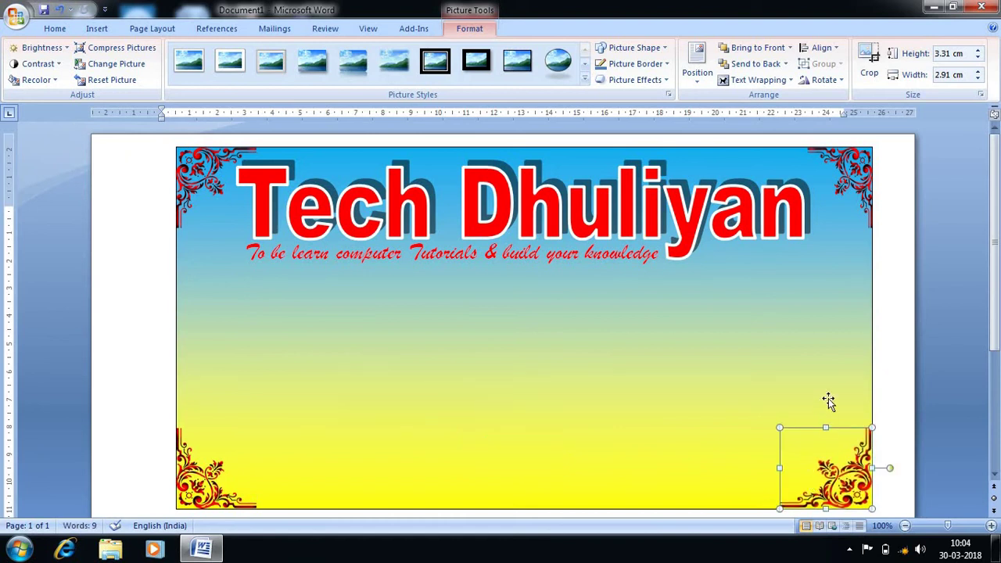
{"action": "left_click", "coordinate": [894, 366]}
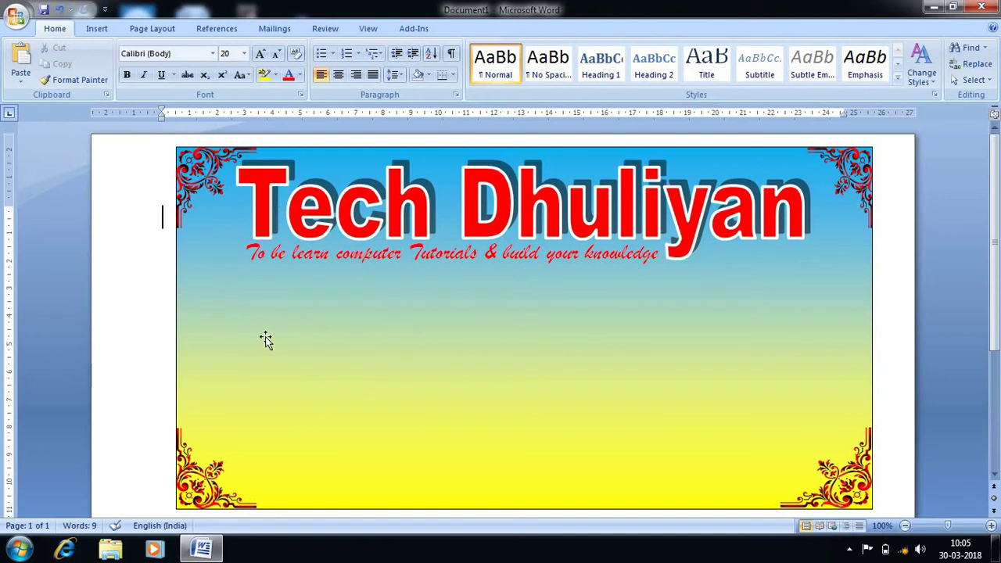
Step: Insert the computer-and-printer picture 'JQC-2 copy'
{"action": "left_click", "coordinate": [99, 30]}
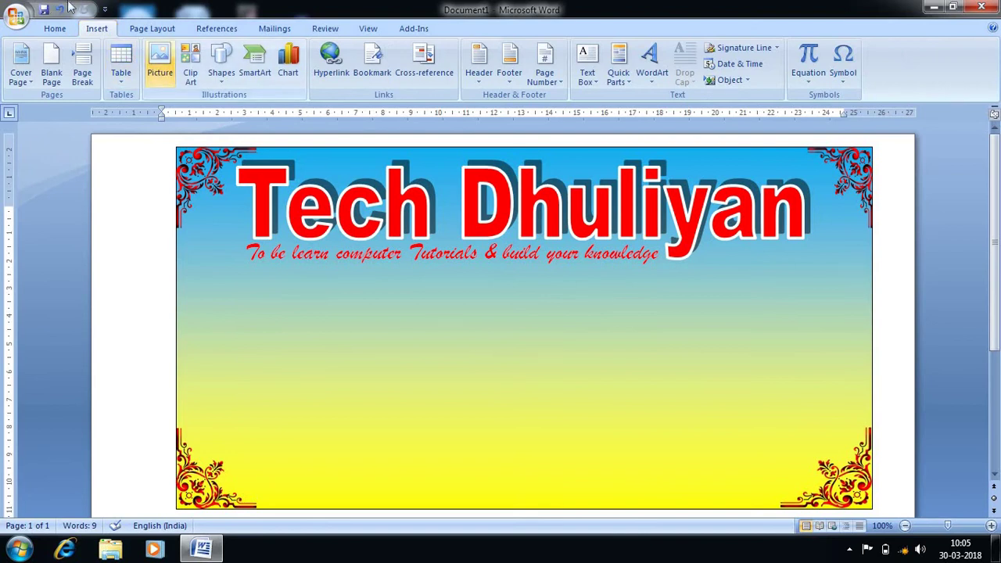
{"action": "left_click", "coordinate": [160, 64]}
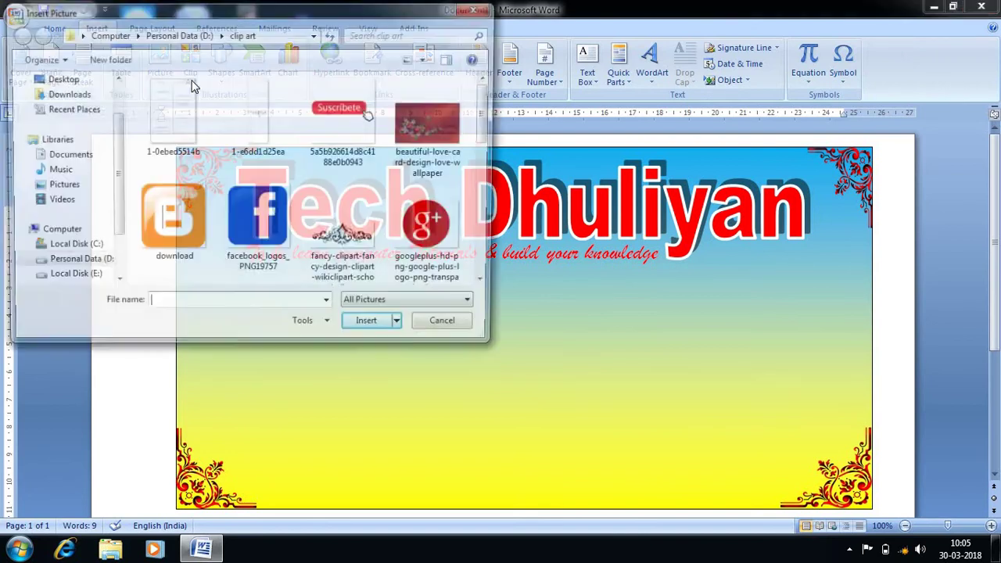
{"action": "left_click_drag", "start_coordinate": [488, 124], "coordinate": [489, 178]}
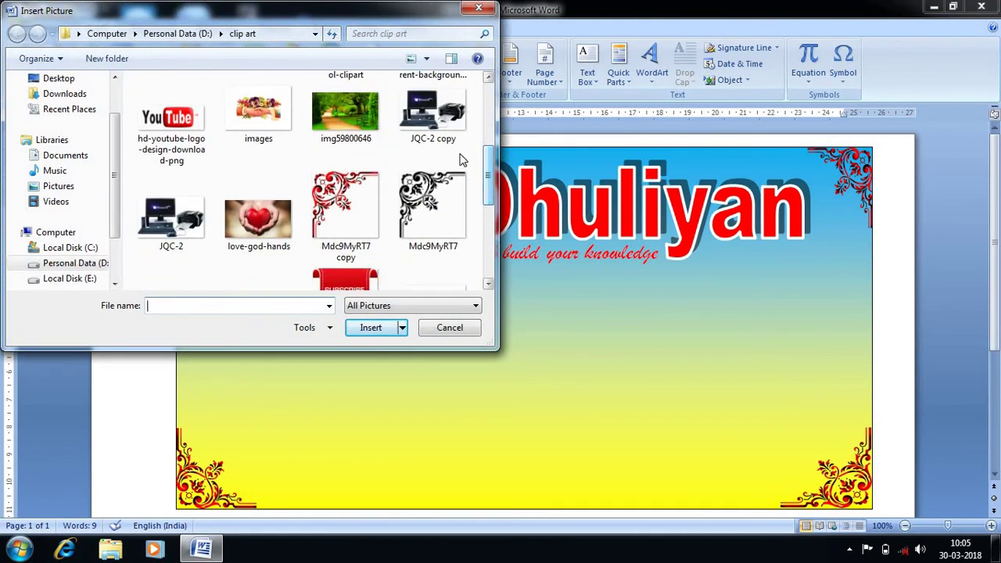
{"action": "left_click", "coordinate": [438, 117]}
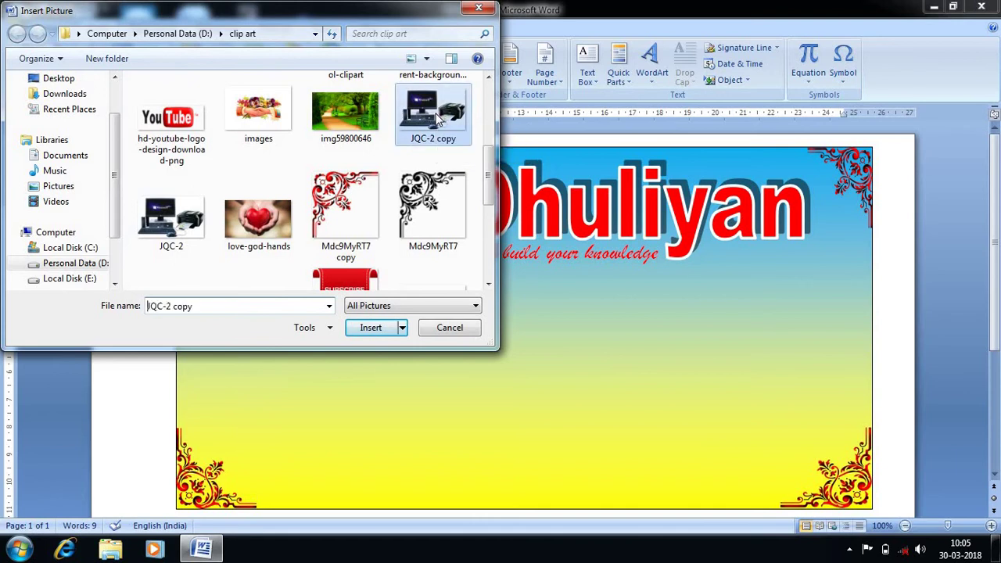
{"action": "left_click", "coordinate": [380, 331]}
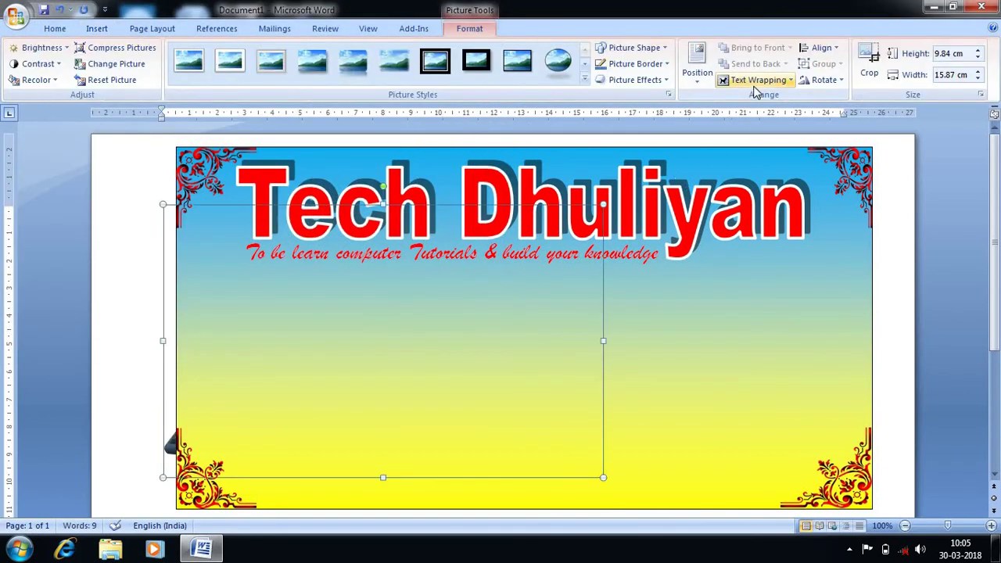
Step: Float the picture In Front of Text, shrink it to 3.39 × 5.46 cm and place it below the tagline
{"action": "left_click", "coordinate": [757, 80]}
{"action": "left_click", "coordinate": [768, 163]}
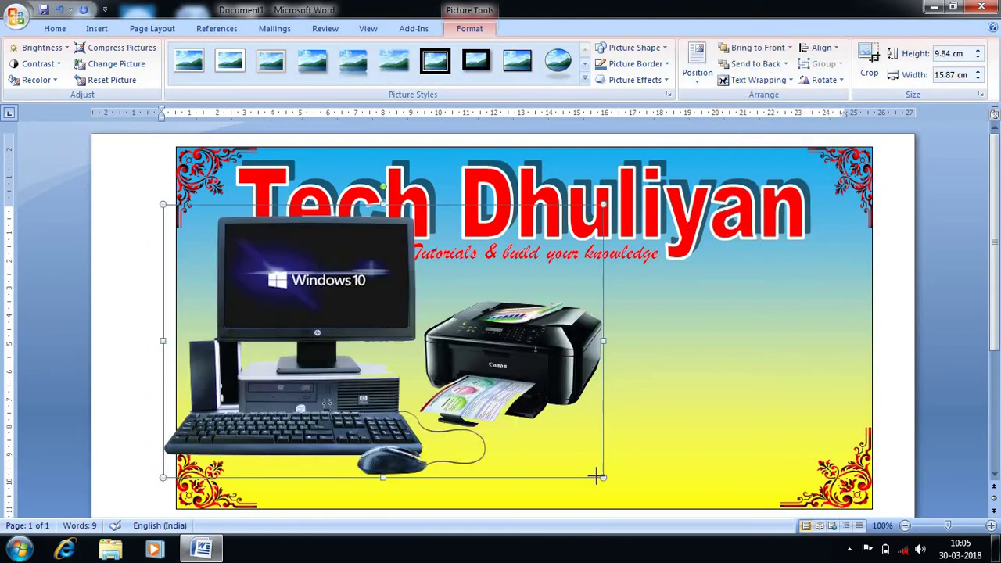
{"action": "left_click_drag", "start_coordinate": [596, 475], "coordinate": [356, 324]}
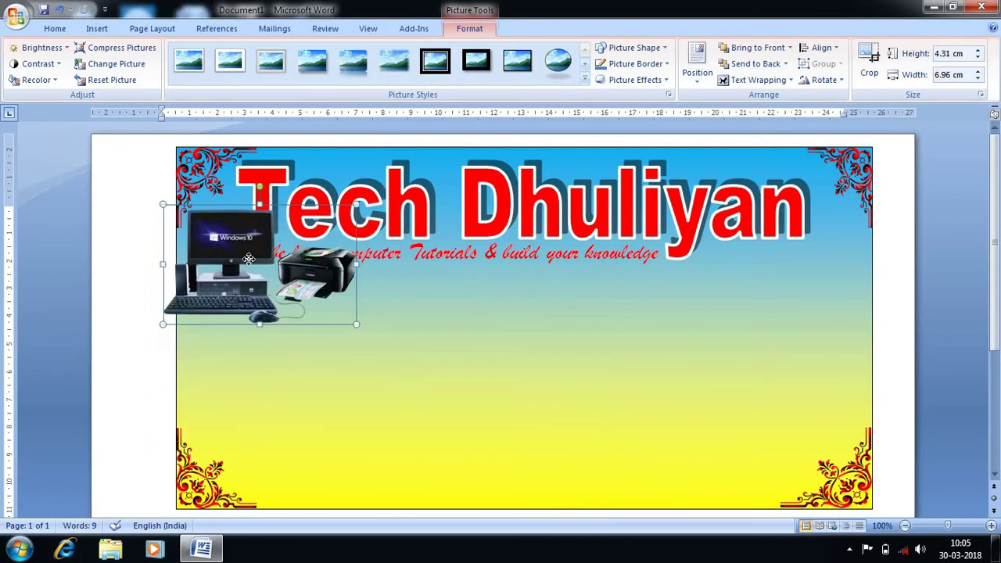
{"action": "left_click_drag", "start_coordinate": [248, 259], "coordinate": [261, 323]}
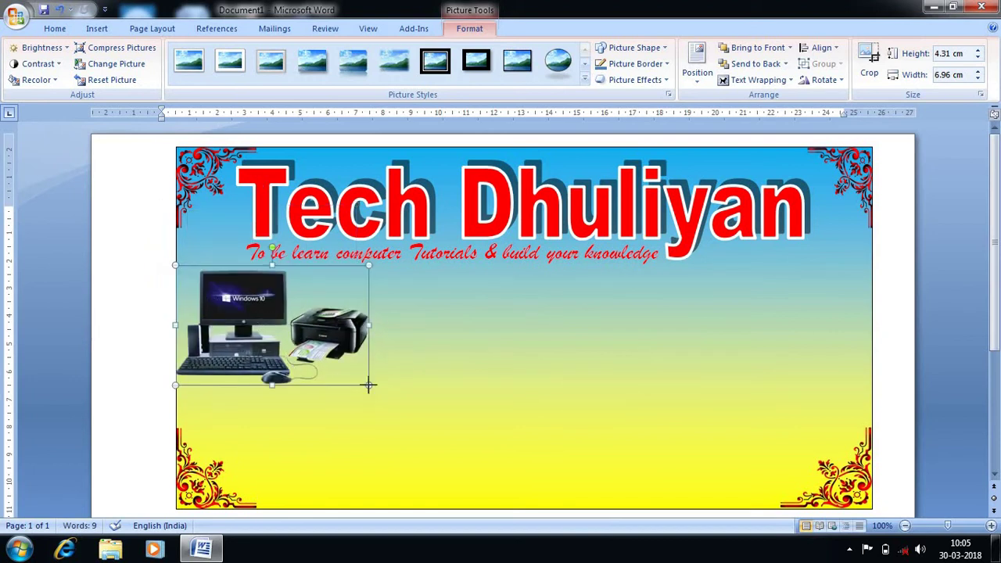
{"action": "left_click_drag", "start_coordinate": [369, 384], "coordinate": [327, 359]}
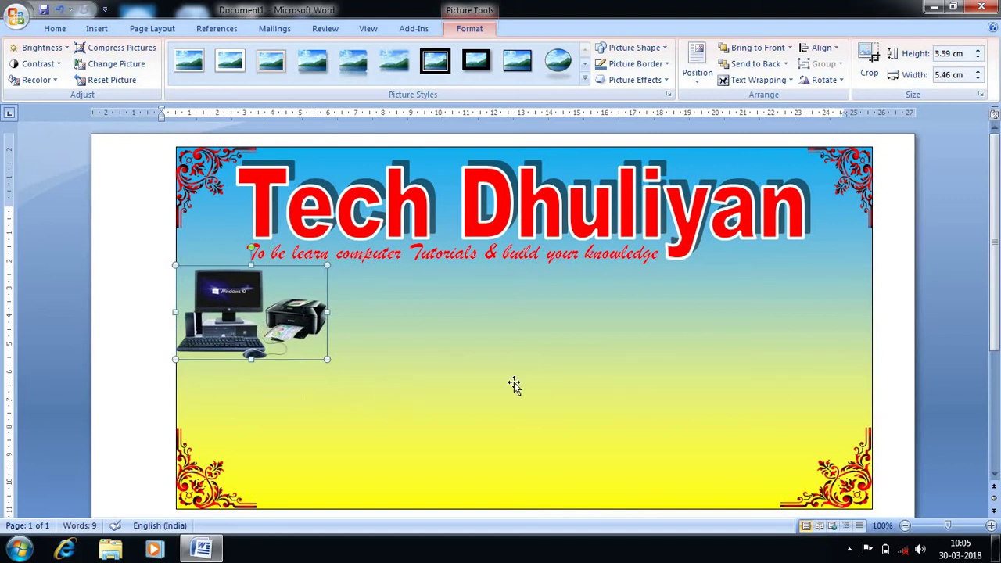
{"action": "left_click", "coordinate": [918, 339]}
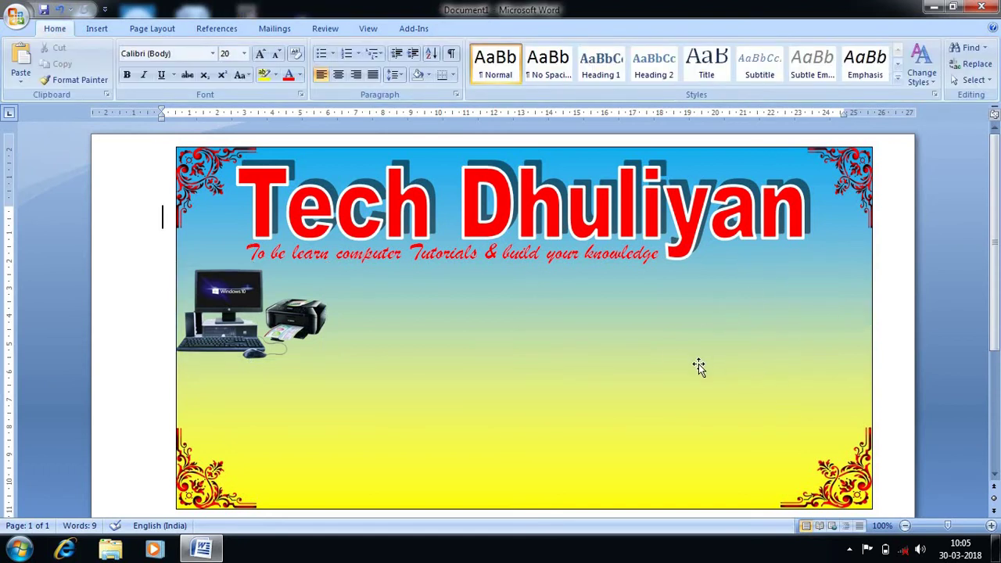
Step: Insert the Desktop photo 'IMG_20180215_151304 copy' into the banner document
{"action": "left_click", "coordinate": [100, 31]}
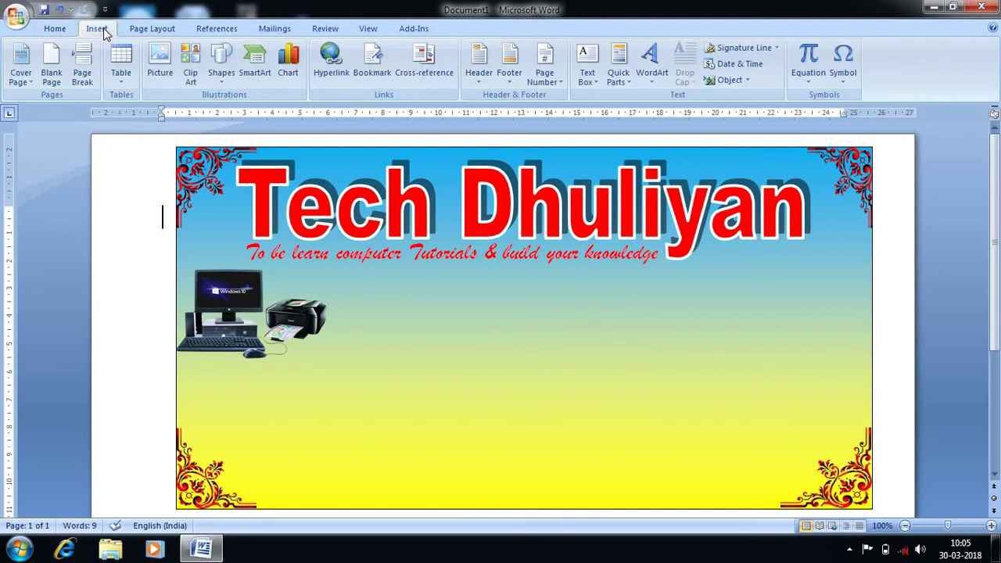
{"action": "left_click", "coordinate": [160, 63]}
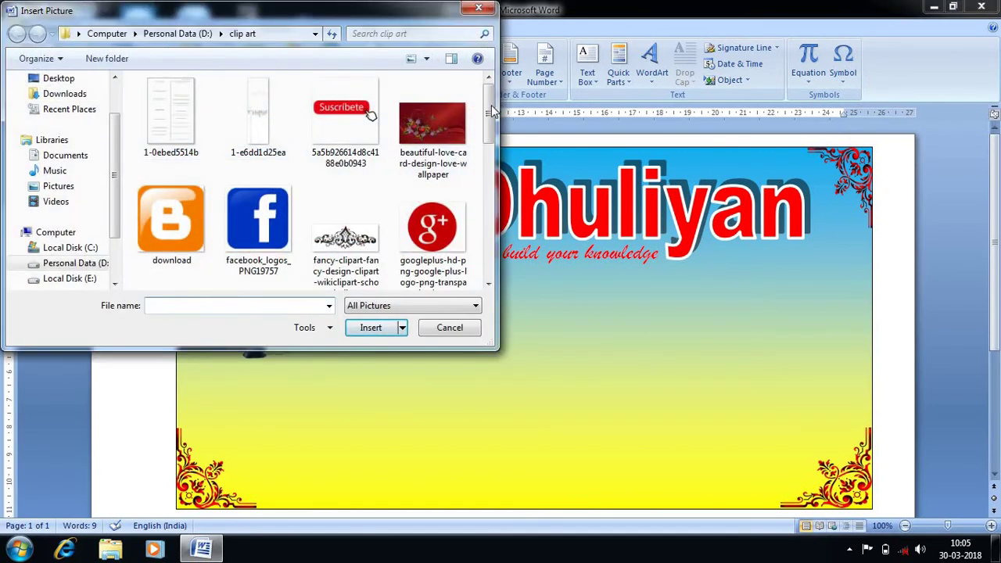
{"action": "scroll", "coordinate": [375, 117], "scroll_direction": "down", "scroll_amount": 6}
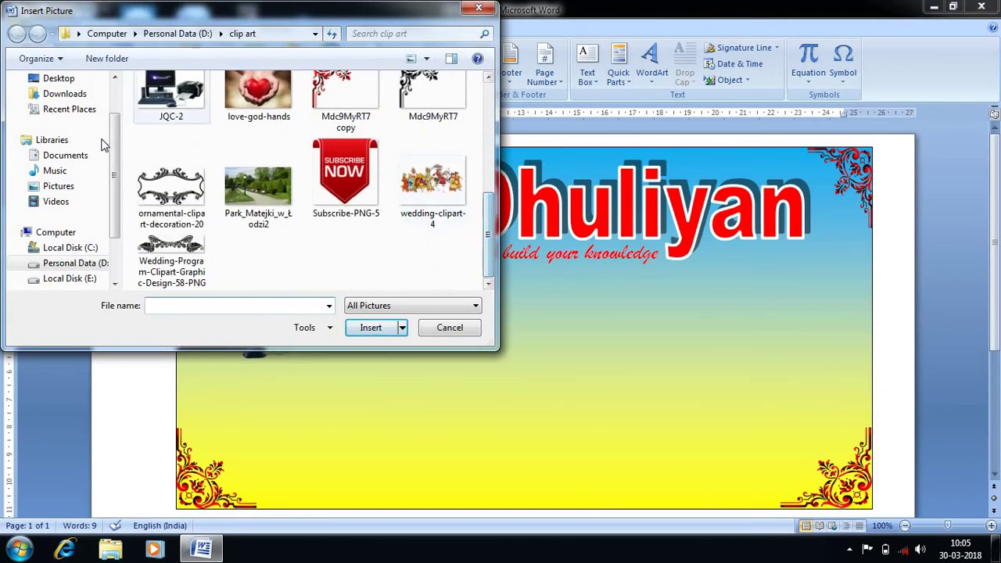
{"action": "left_click_drag", "start_coordinate": [112, 139], "coordinate": [114, 102]}
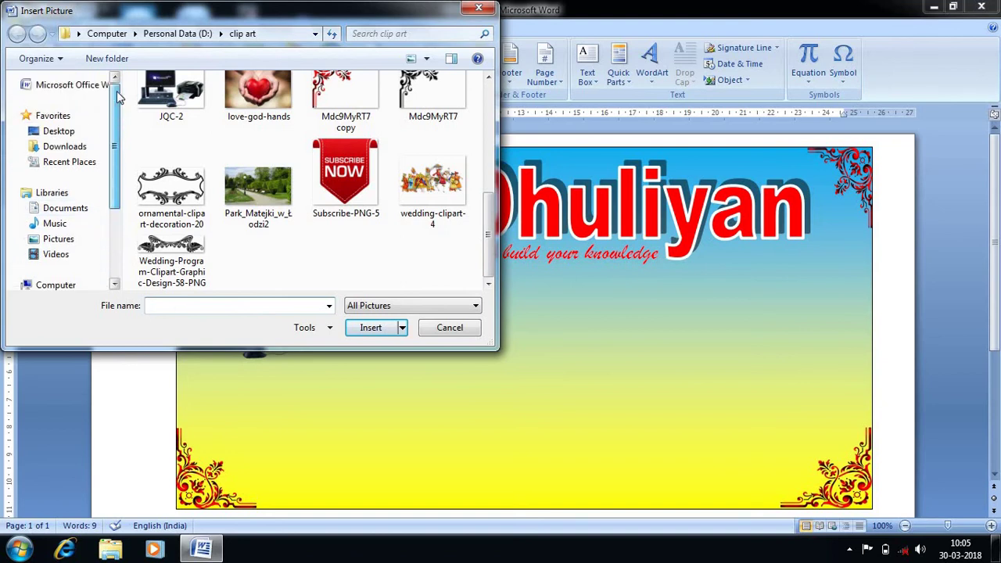
{"action": "left_click", "coordinate": [70, 134]}
{"action": "left_click_drag", "start_coordinate": [486, 118], "coordinate": [488, 233]}
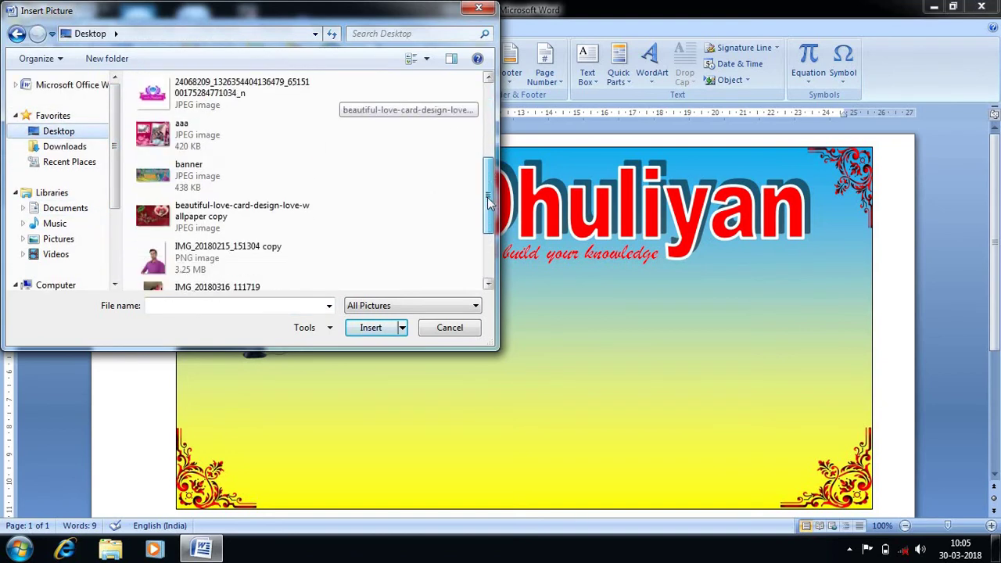
{"action": "left_click", "coordinate": [247, 154]}
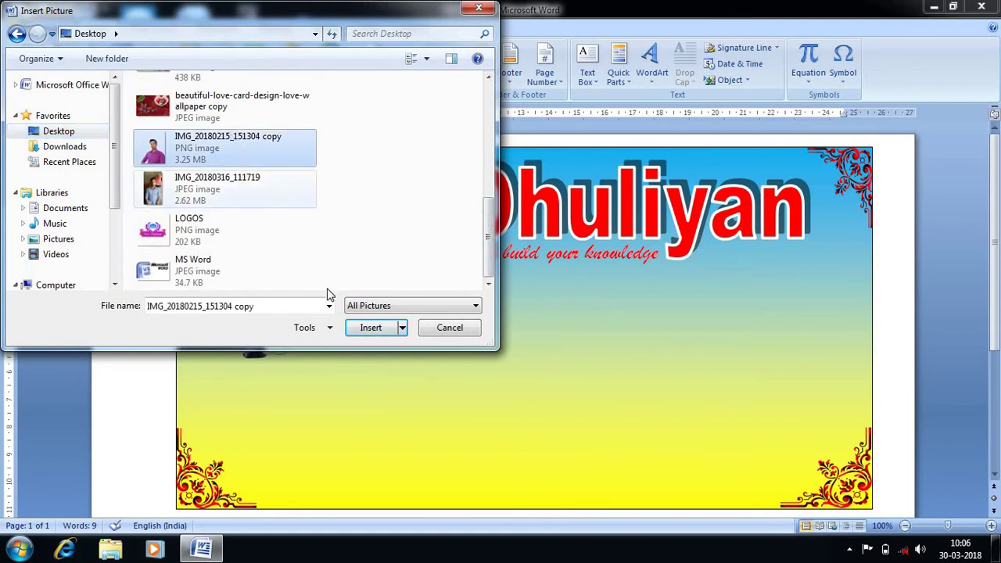
{"action": "left_click", "coordinate": [371, 328]}
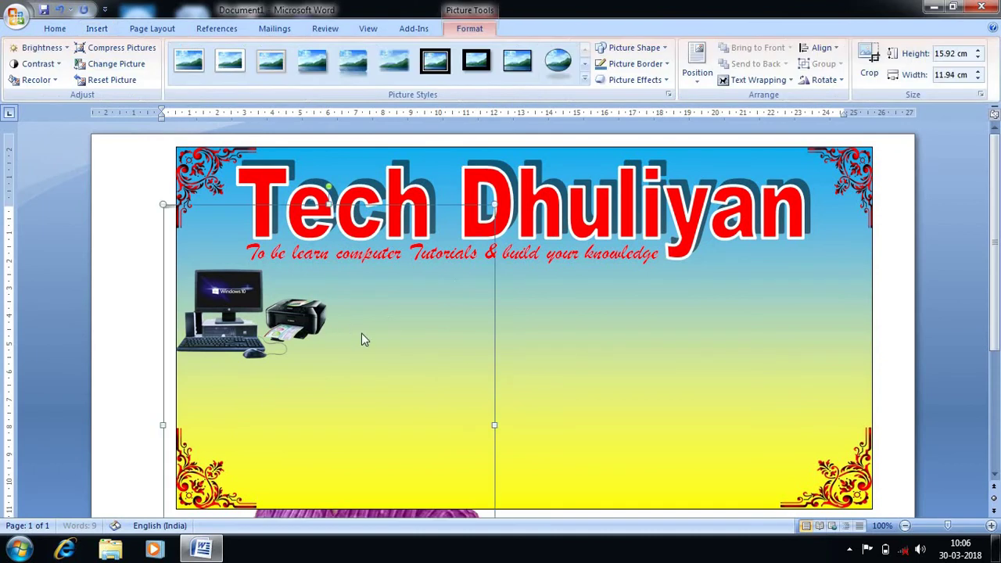
Step: Float the photo In Front of Text, crop off its top and move it up-right
{"action": "left_click", "coordinate": [753, 81]}
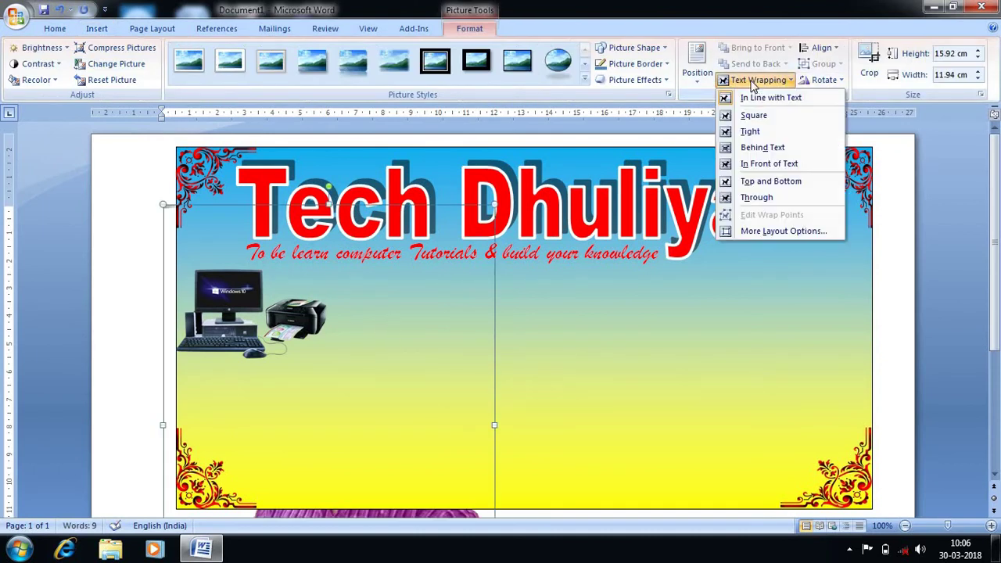
{"action": "left_click", "coordinate": [765, 165]}
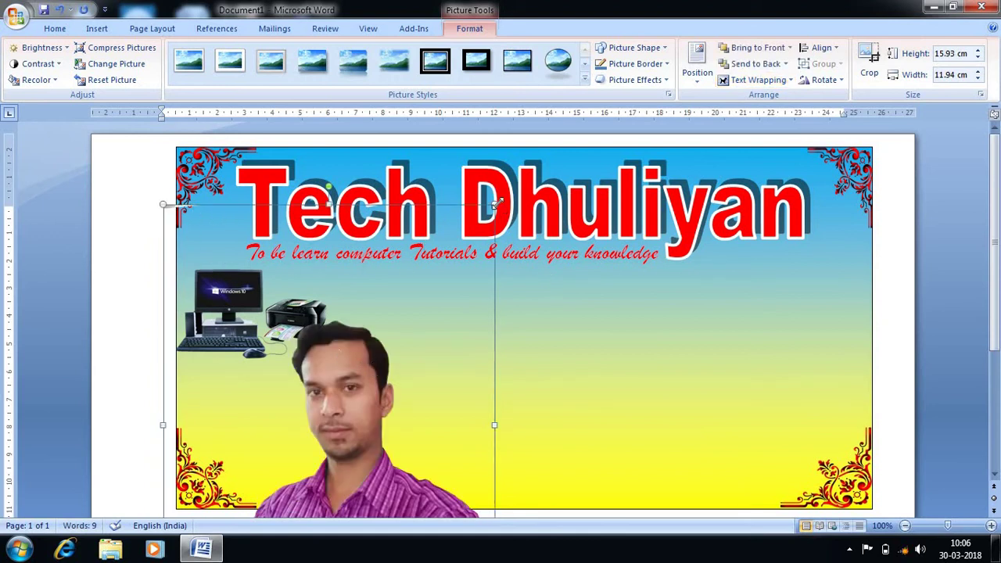
{"action": "left_click", "coordinate": [868, 64]}
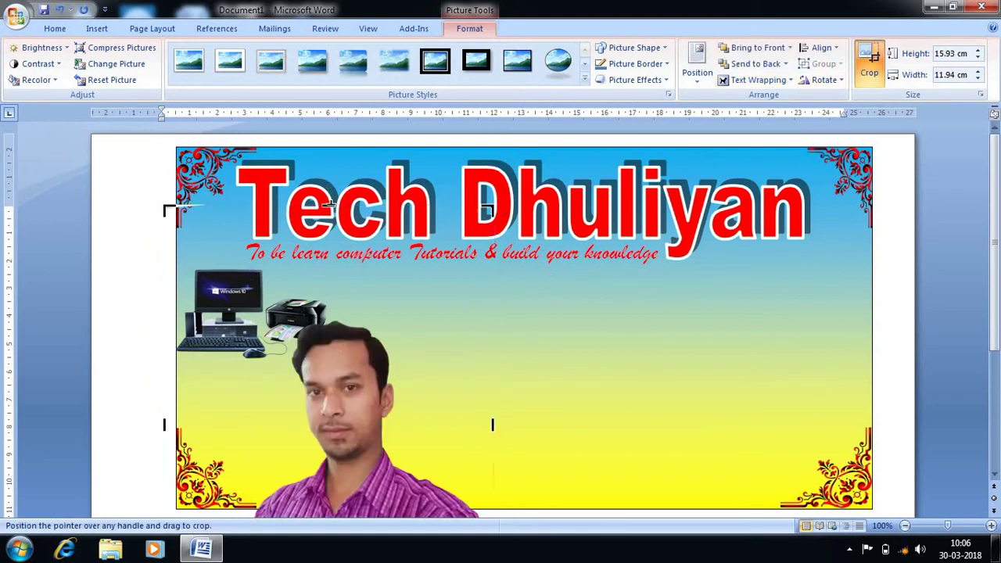
{"action": "left_click_drag", "start_coordinate": [332, 245], "coordinate": [333, 280]}
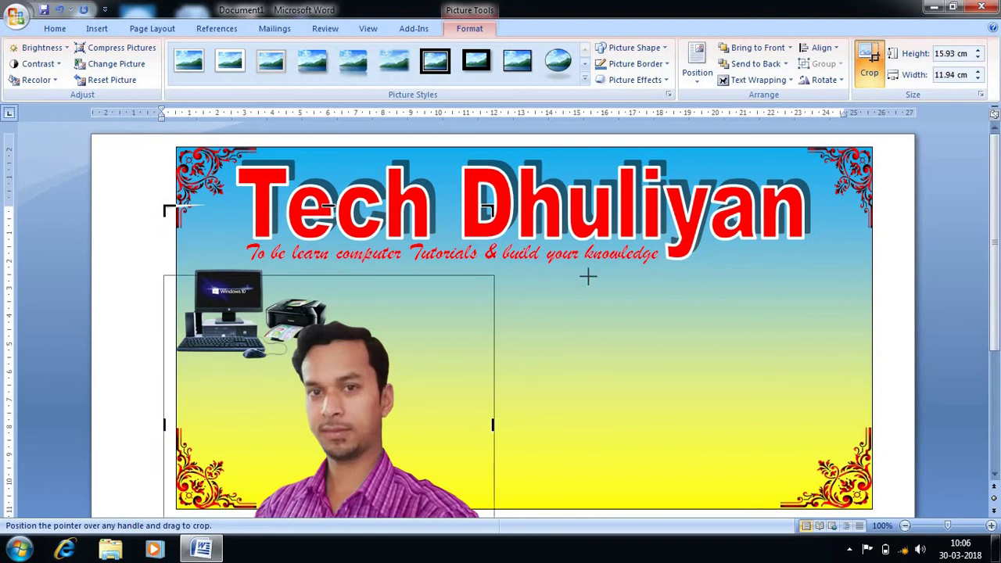
{"action": "left_click", "coordinate": [423, 360]}
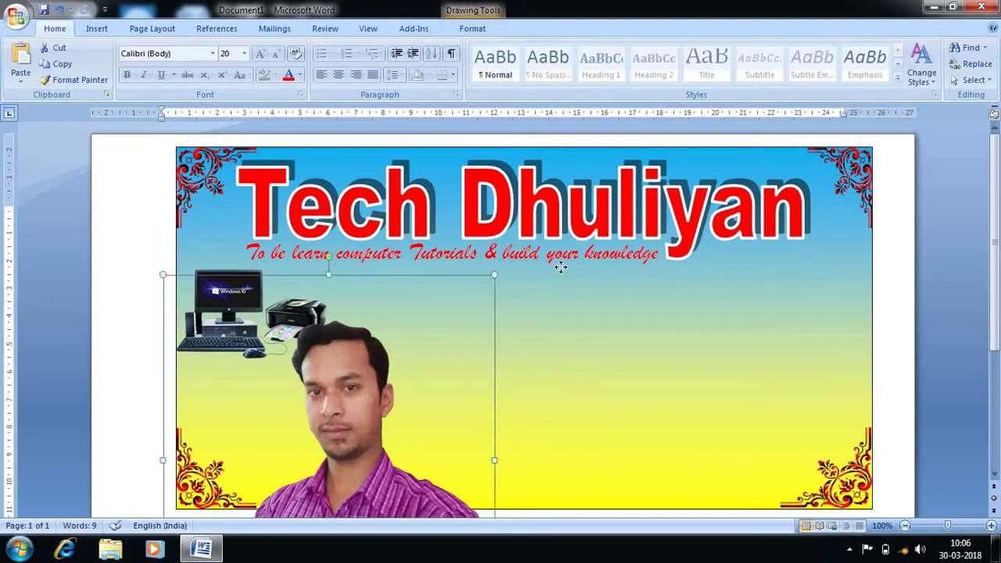
{"action": "mouse_move", "coordinate": [341, 391]}
{"action": "left_mouse_down"}
{"action": "mouse_move", "coordinate": [609, 249]}
{"action": "mouse_move", "coordinate": [589, 293]}
{"action": "left_mouse_up"}
Step: Crop the photo again and settle it at 4.15 × 3.71 cm near the right edge under the title
{"action": "left_click", "coordinate": [469, 28]}
{"action": "left_click", "coordinate": [869, 63]}
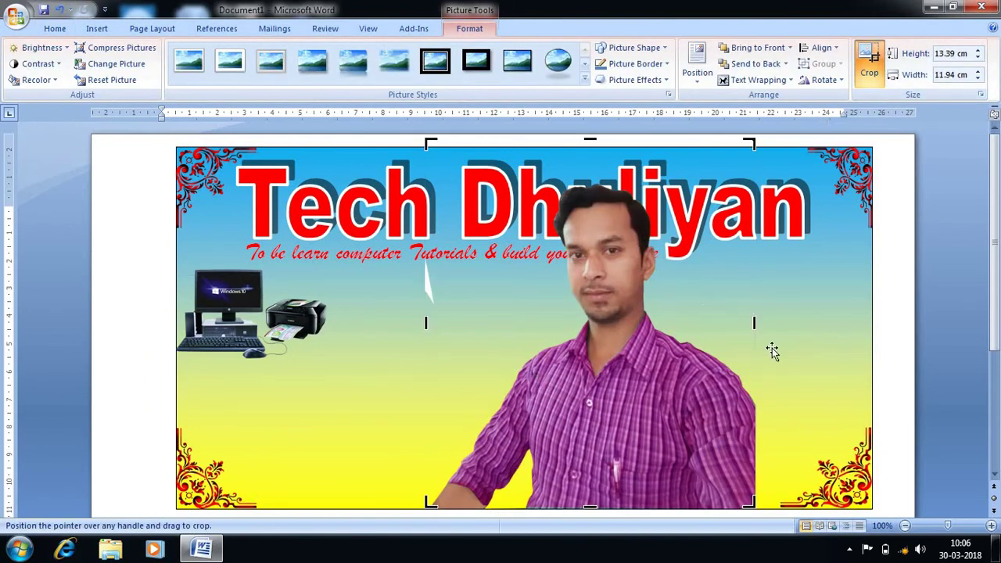
{"action": "left_click", "coordinate": [607, 362]}
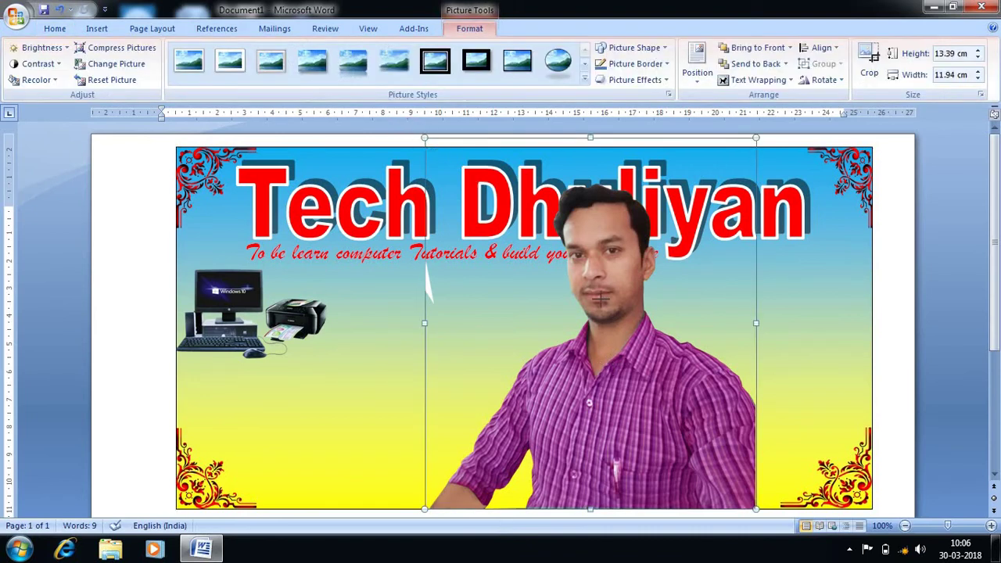
{"action": "left_click_drag", "start_coordinate": [601, 299], "coordinate": [689, 436]}
{"action": "mouse_move", "coordinate": [773, 399]}
{"action": "left_mouse_down"}
{"action": "mouse_move", "coordinate": [810, 440]}
{"action": "mouse_move", "coordinate": [805, 340]}
{"action": "mouse_move", "coordinate": [795, 364]}
{"action": "mouse_move", "coordinate": [828, 330]}
{"action": "mouse_move", "coordinate": [836, 296]}
{"action": "left_mouse_up"}
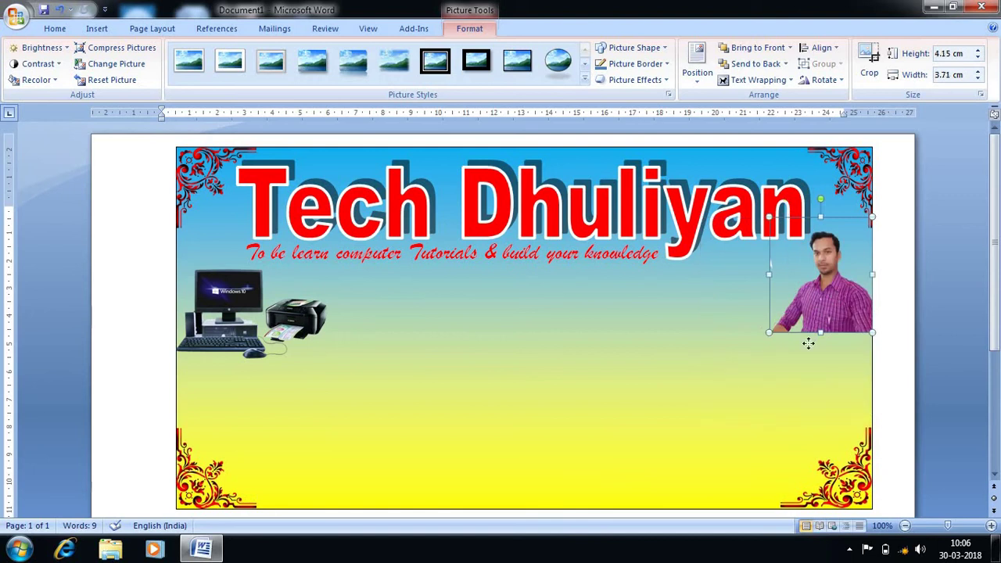
Step: Move the portrait photo into the banner's bottom-right and enlarge it to about 9.84 × 8.68 cm
{"action": "mouse_move", "coordinate": [809, 343]}
{"action": "left_mouse_down"}
{"action": "mouse_move", "coordinate": [838, 471]}
{"action": "mouse_move", "coordinate": [813, 439]}
{"action": "left_mouse_up"}
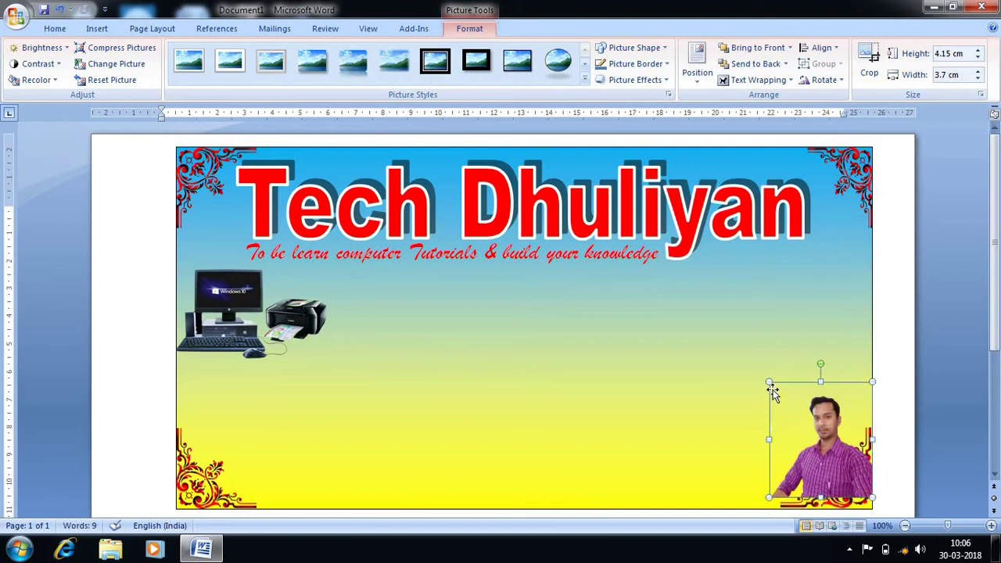
{"action": "mouse_move", "coordinate": [735, 341]}
{"action": "left_mouse_down"}
{"action": "mouse_move", "coordinate": [719, 317]}
{"action": "mouse_move", "coordinate": [648, 290]}
{"action": "left_mouse_up"}
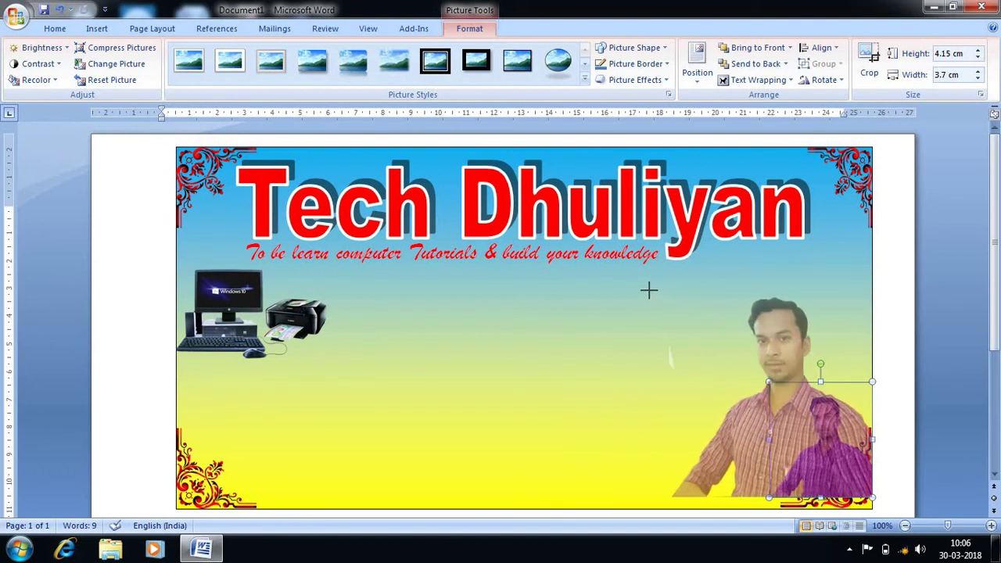
{"action": "left_click_drag", "start_coordinate": [733, 426], "coordinate": [821, 495]}
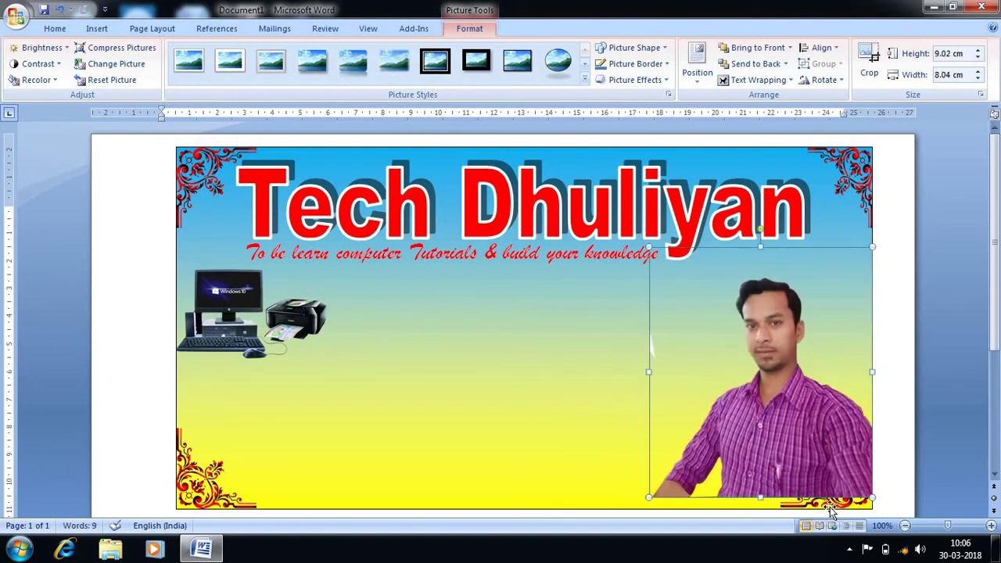
Step: Move the bottom-right corner ornament toward the banner's middle and nudge the photo down to the bottom edge
{"action": "left_click", "coordinate": [827, 507]}
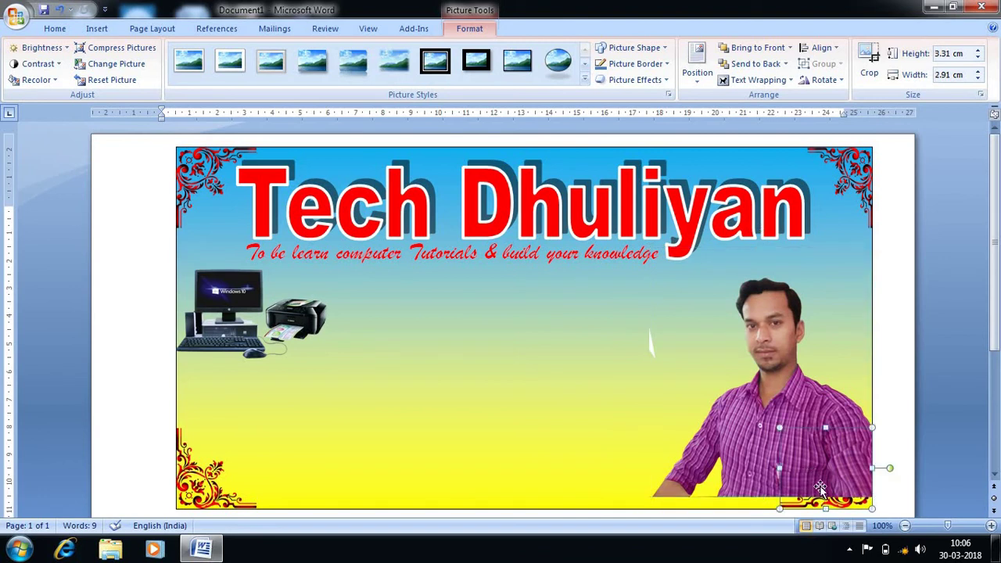
{"action": "left_click_drag", "start_coordinate": [816, 503], "coordinate": [517, 416]}
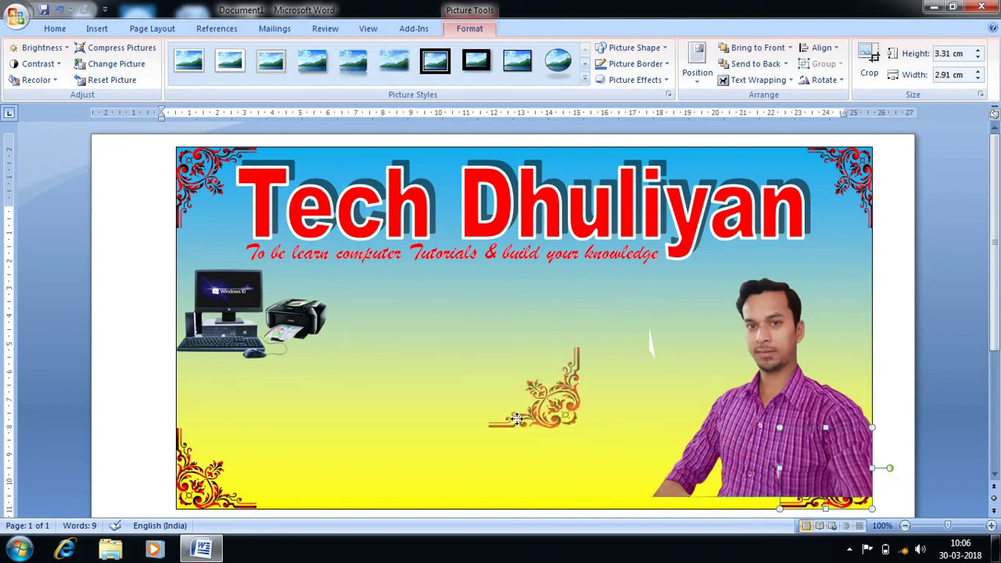
{"action": "left_click", "coordinate": [829, 473]}
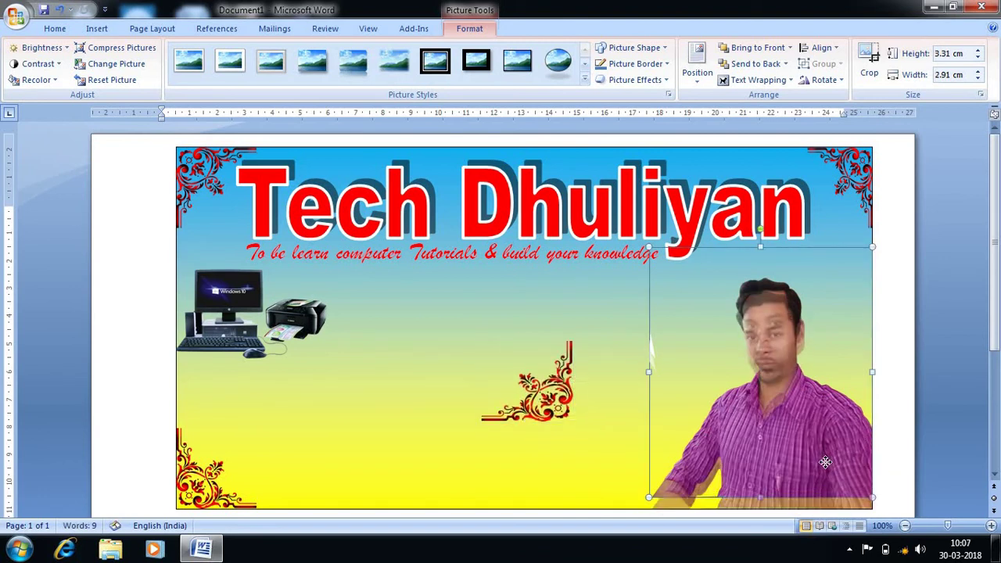
{"action": "left_click_drag", "start_coordinate": [826, 459], "coordinate": [825, 470]}
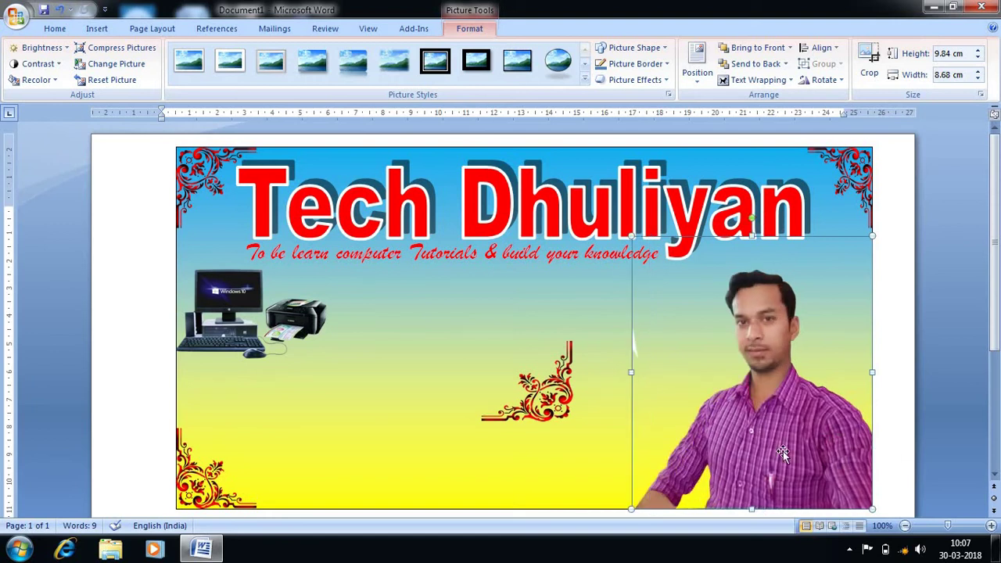
{"action": "left_click", "coordinate": [536, 403]}
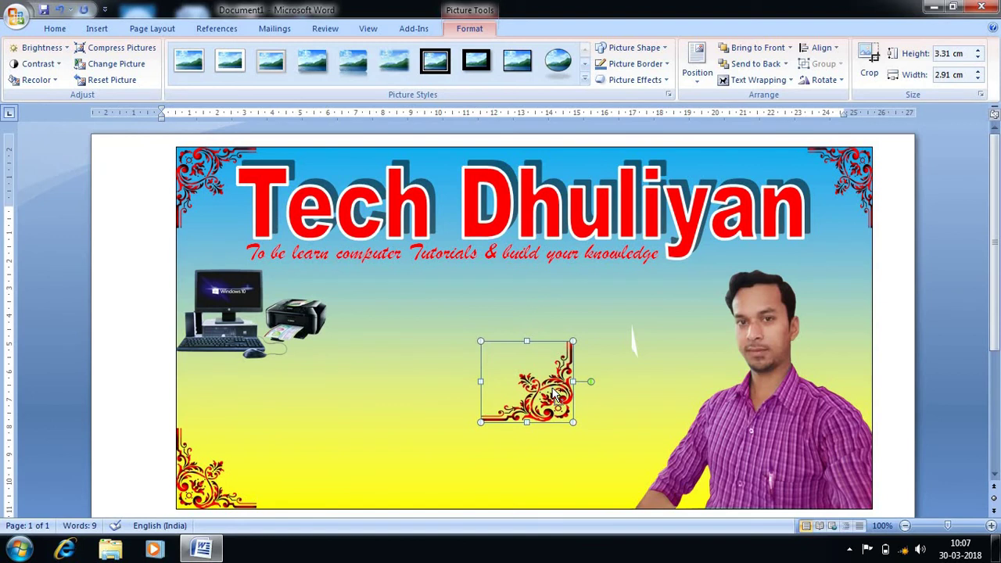
Step: Paste a copy of the corner ornament and place it in the banner's lower-right corner over the photo
{"action": "key", "text": "Escape"}
{"action": "key", "text": "ctrl+v"}
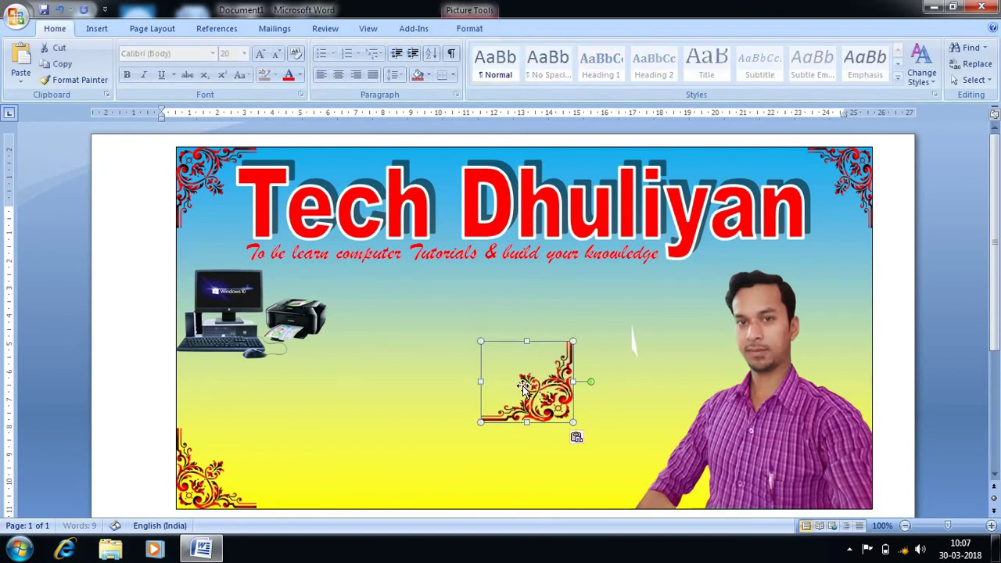
{"action": "left_click_drag", "start_coordinate": [554, 397], "coordinate": [821, 474]}
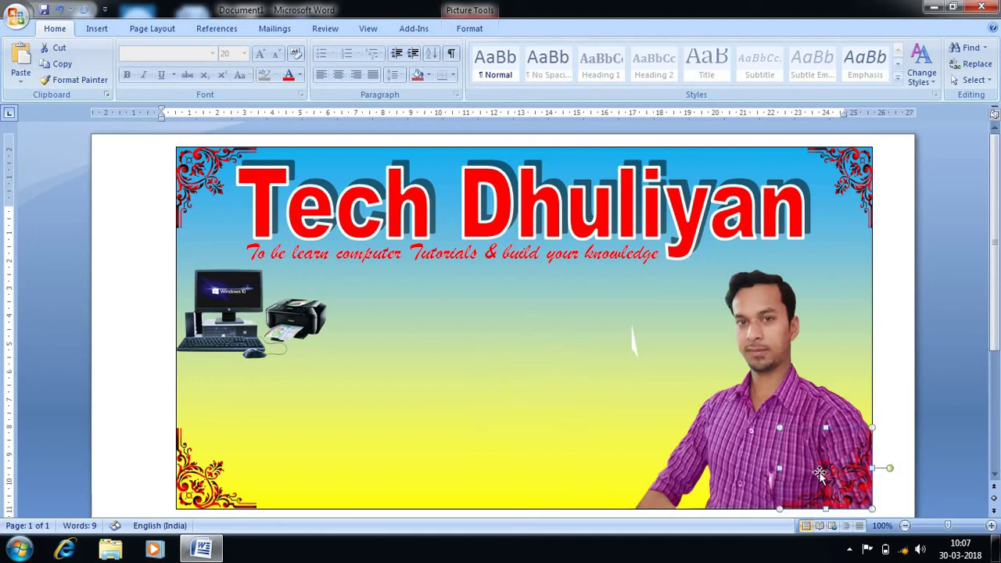
{"action": "left_click", "coordinate": [568, 429]}
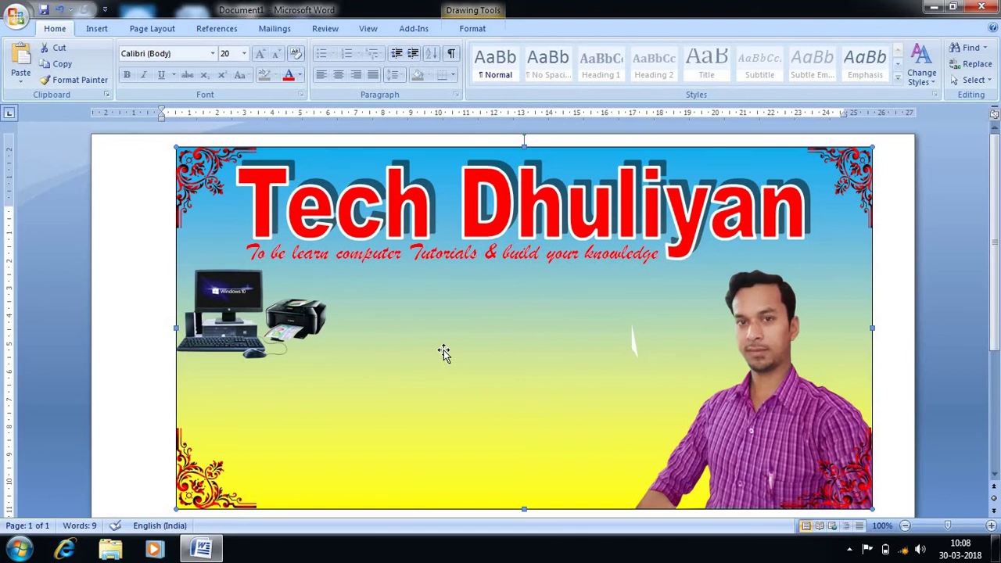
Step: Insert the Suscribete picture from the clip art folder on Personal Data (D:)
{"action": "left_click", "coordinate": [104, 32]}
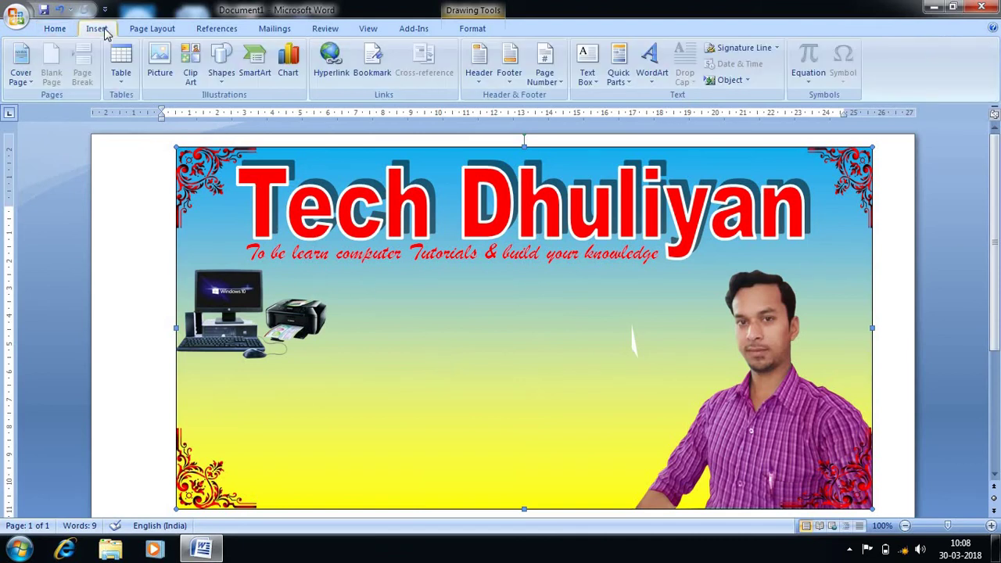
{"action": "left_click", "coordinate": [161, 61]}
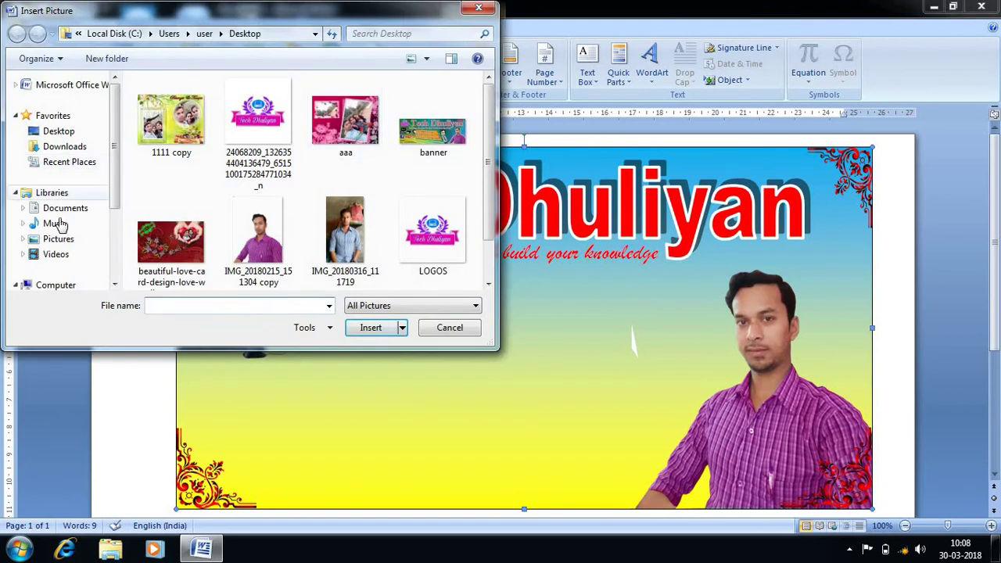
{"action": "scroll", "coordinate": [114, 232], "scroll_direction": "down", "scroll_amount": 3}
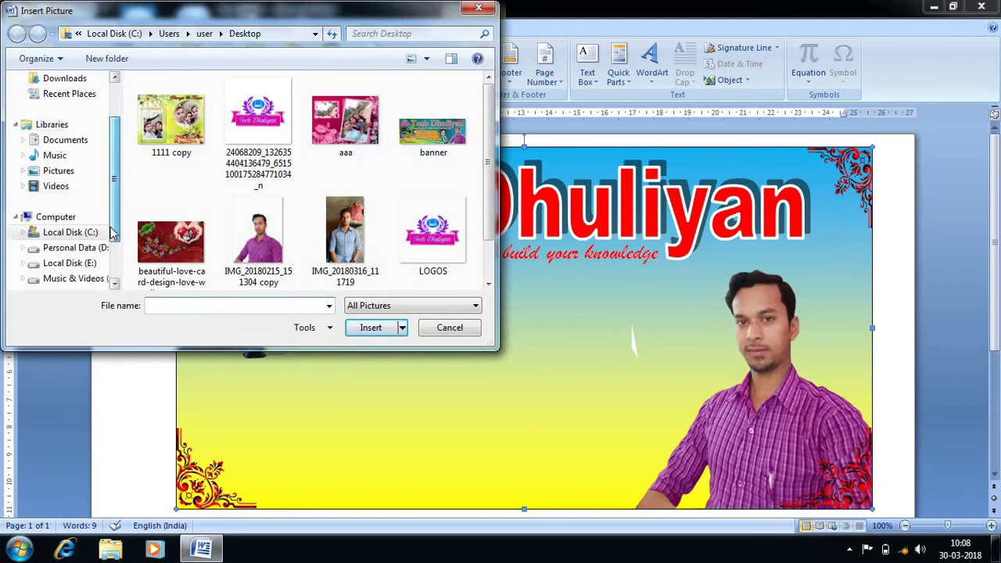
{"action": "scroll", "coordinate": [113, 232], "scroll_direction": "down", "scroll_amount": 2}
{"action": "left_click", "coordinate": [78, 217]}
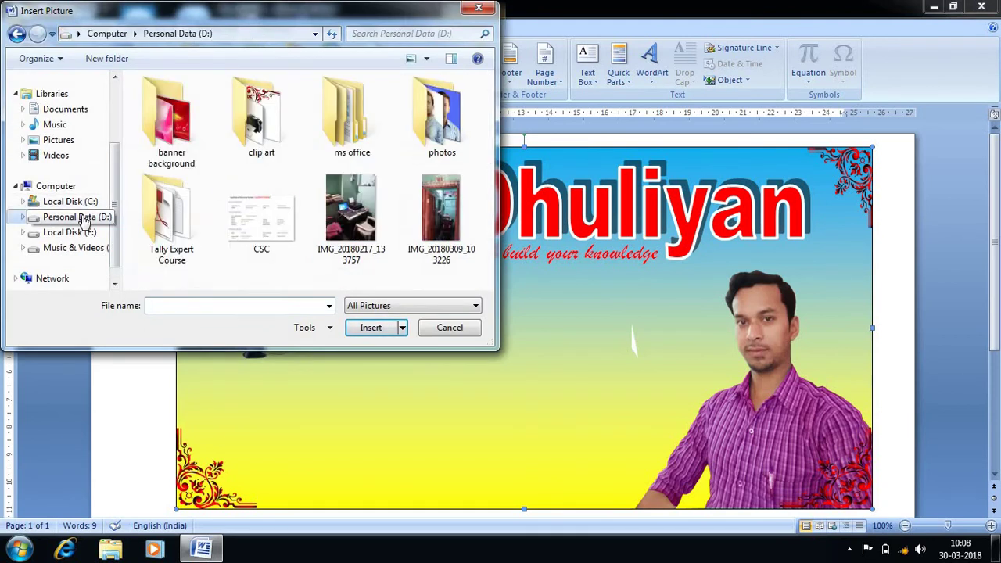
{"action": "double_click", "coordinate": [242, 129]}
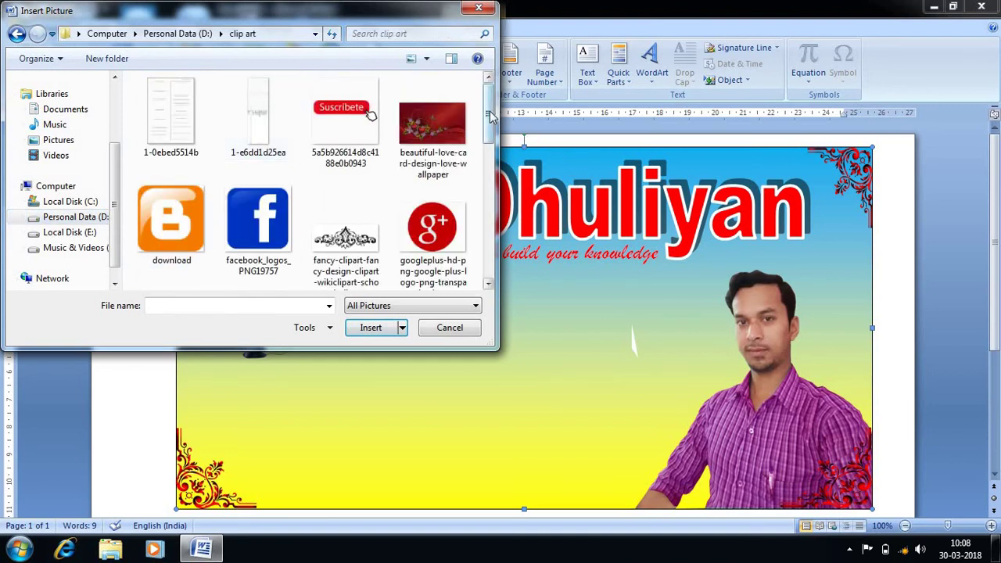
{"action": "left_click_drag", "start_coordinate": [489, 115], "coordinate": [485, 249]}
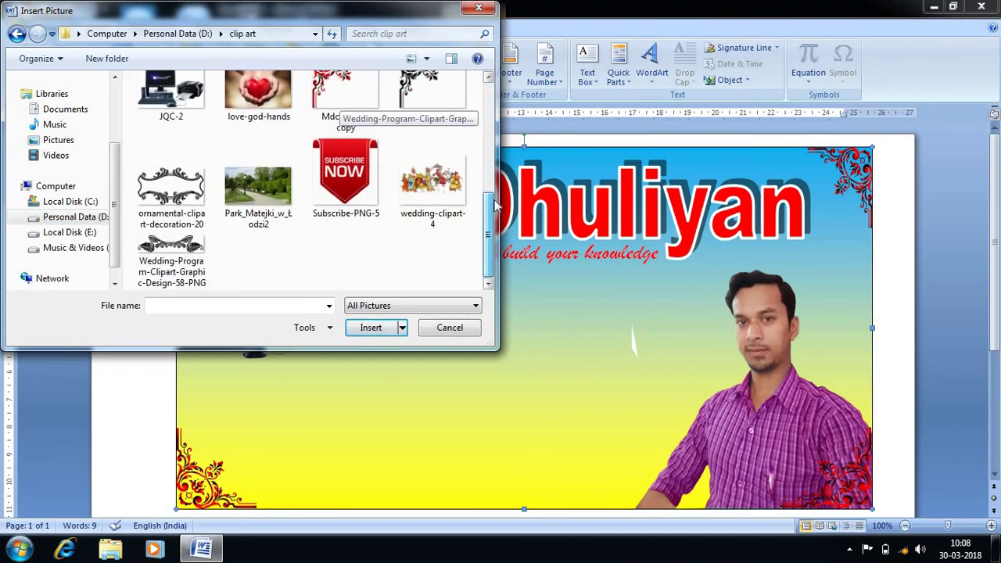
{"action": "left_click_drag", "start_coordinate": [495, 205], "coordinate": [491, 86]}
{"action": "left_click", "coordinate": [340, 123]}
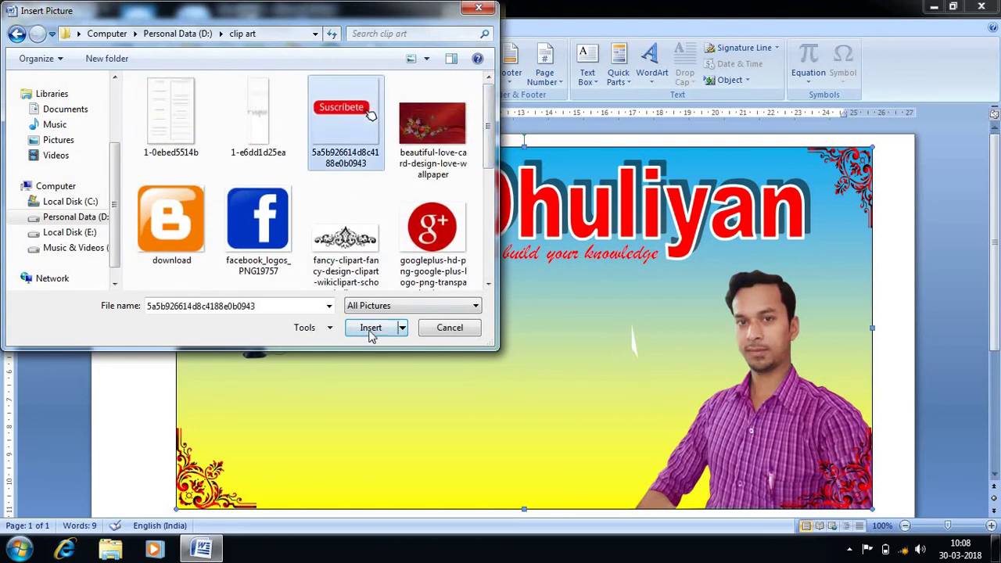
{"action": "left_click", "coordinate": [371, 328]}
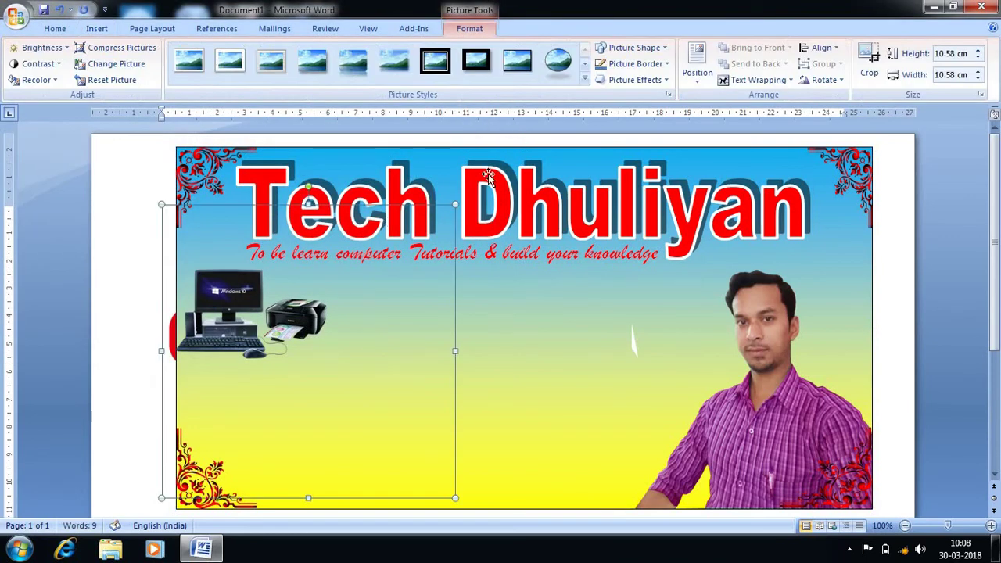
Step: Set the Suscríbete picture In Front of Text, shrink it to 8.36 cm square and tilt it
{"action": "left_click", "coordinate": [757, 80]}
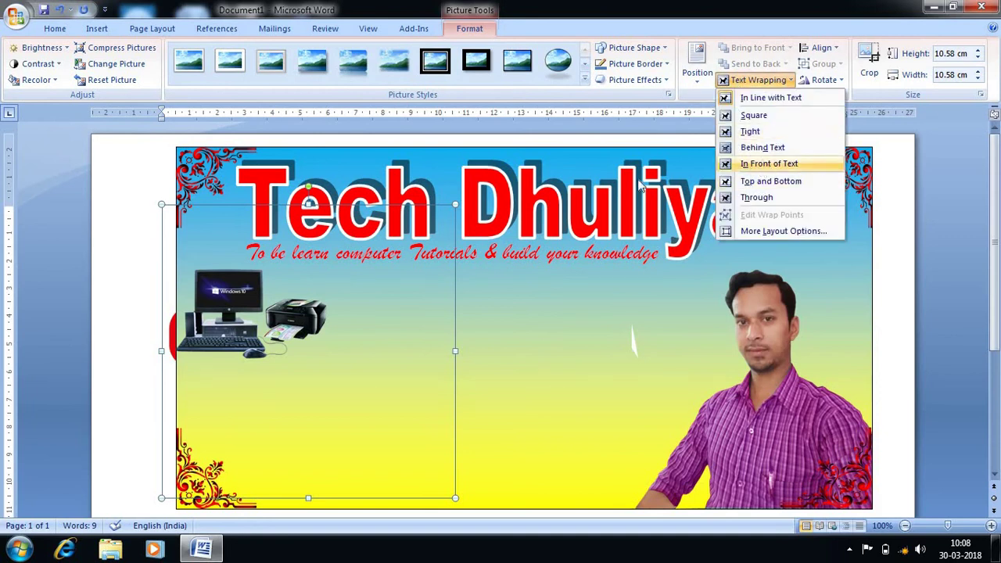
{"action": "left_click", "coordinate": [765, 165]}
{"action": "left_click_drag", "start_coordinate": [367, 351], "coordinate": [575, 344]}
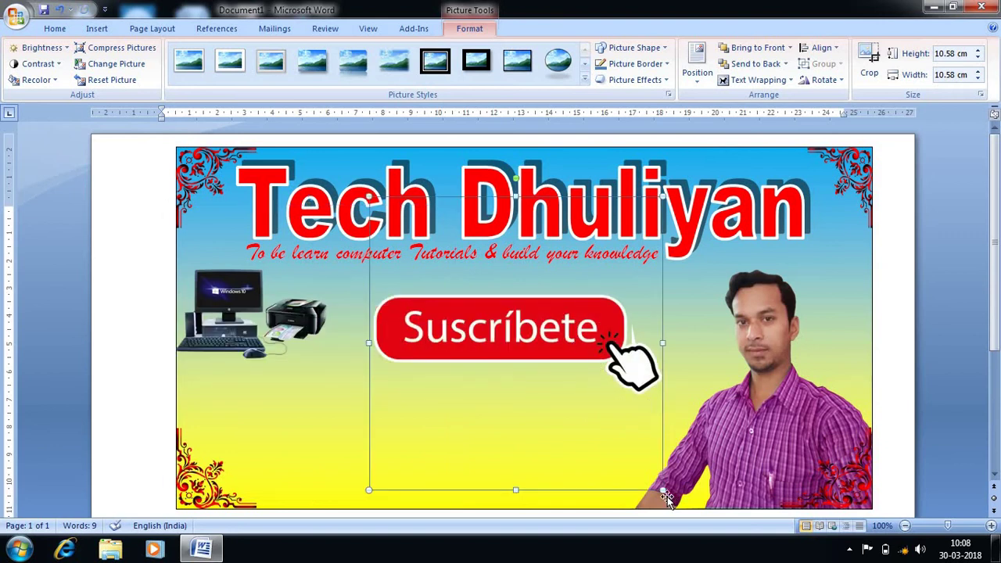
{"action": "left_click_drag", "start_coordinate": [635, 442], "coordinate": [599, 387]}
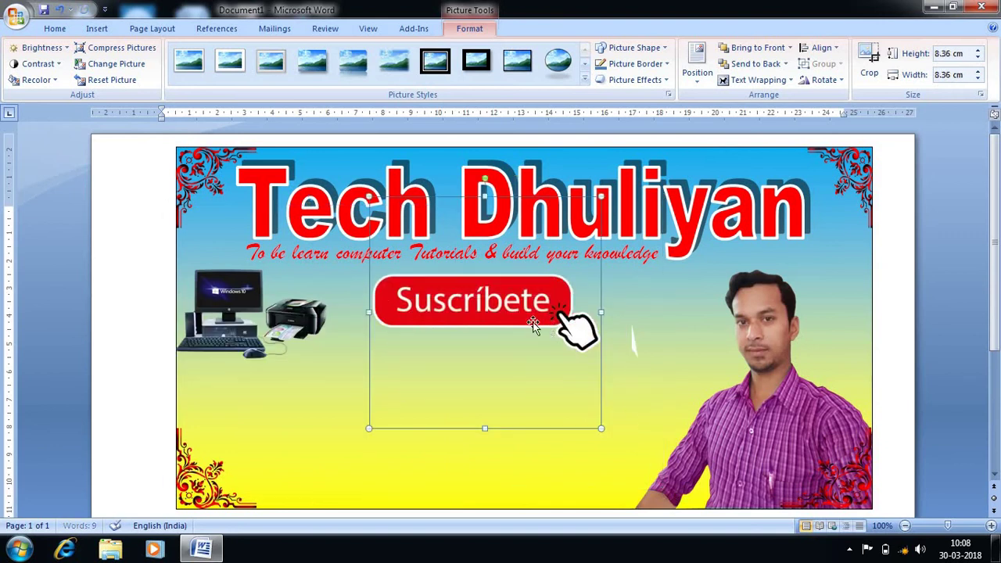
{"action": "mouse_move", "coordinate": [490, 293]}
{"action": "left_mouse_down"}
{"action": "mouse_move", "coordinate": [582, 415]}
{"action": "mouse_move", "coordinate": [571, 406]}
{"action": "left_mouse_up"}
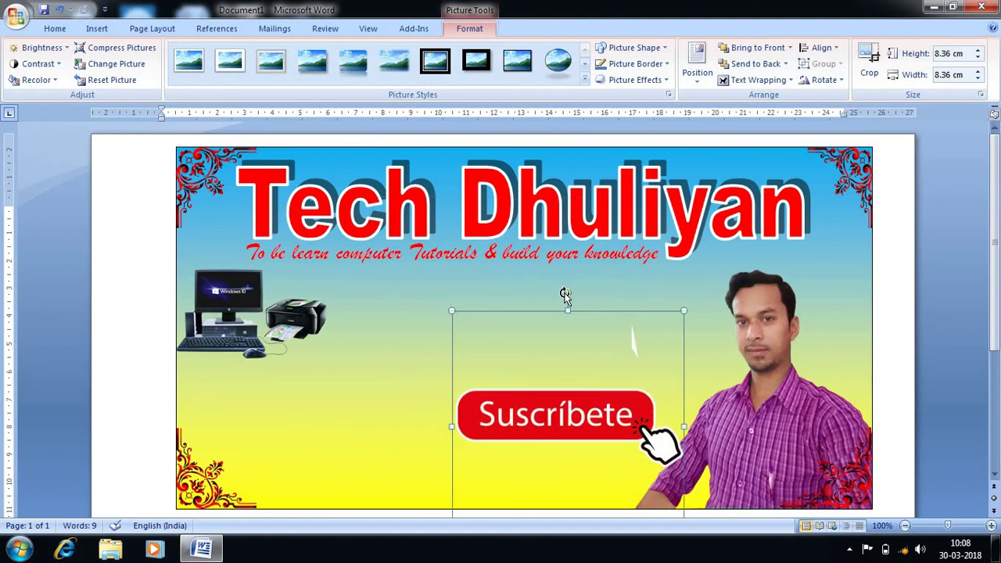
{"action": "left_click_drag", "start_coordinate": [568, 295], "coordinate": [525, 299]}
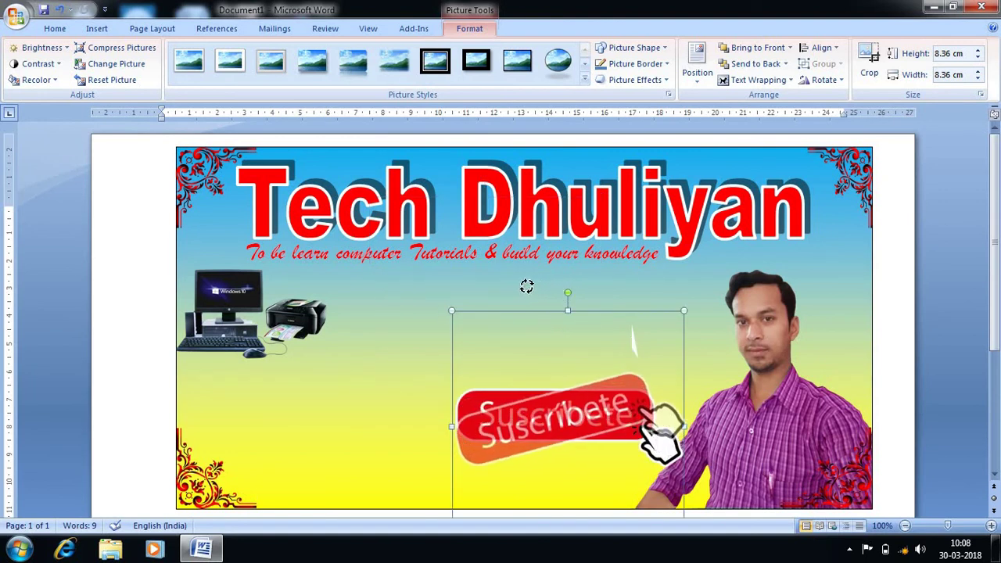
{"action": "left_click_drag", "start_coordinate": [593, 452], "coordinate": [541, 464]}
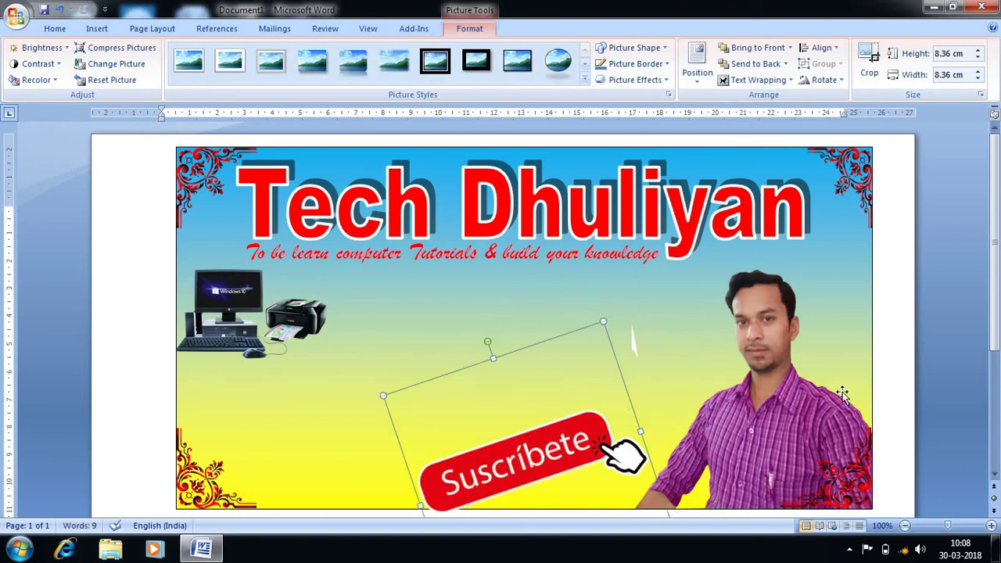
Step: Straighten the button, shrink it to 6.96 cm square and place it below the tagline beside the man
{"action": "left_click", "coordinate": [940, 360]}
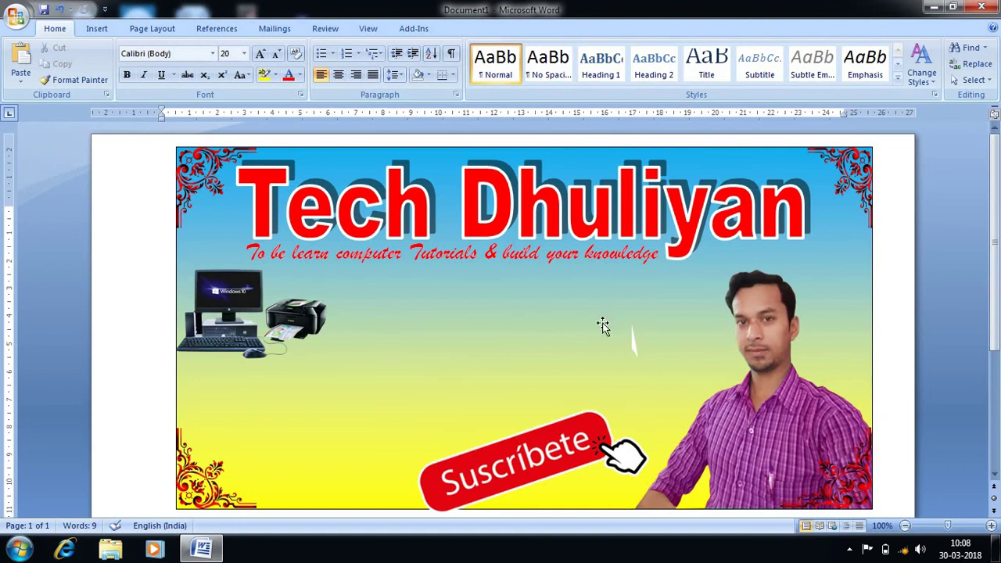
{"action": "mouse_move", "coordinate": [512, 463]}
{"action": "left_mouse_down"}
{"action": "mouse_move", "coordinate": [454, 456]}
{"action": "mouse_move", "coordinate": [417, 400]}
{"action": "left_mouse_up"}
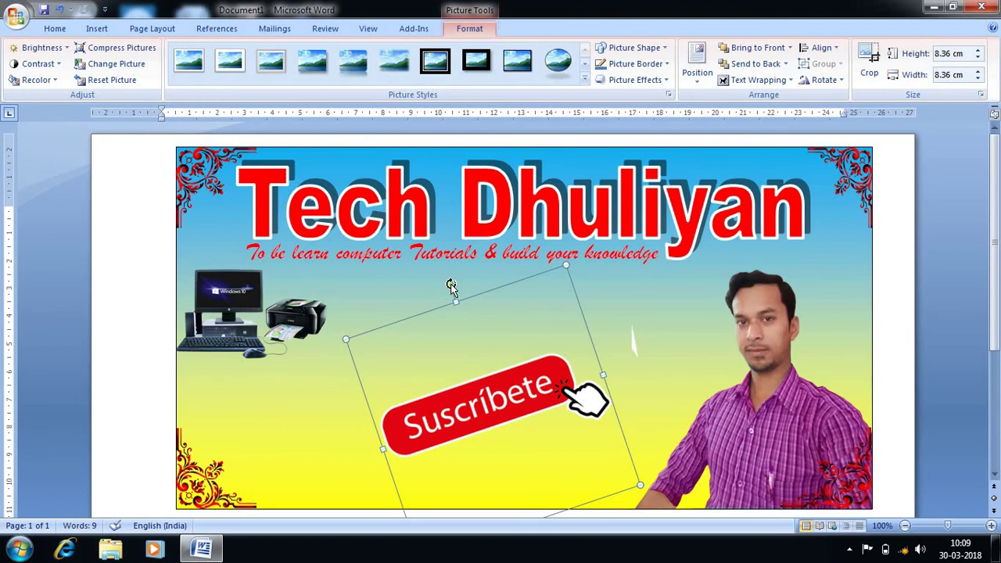
{"action": "left_click_drag", "start_coordinate": [451, 285], "coordinate": [492, 278]}
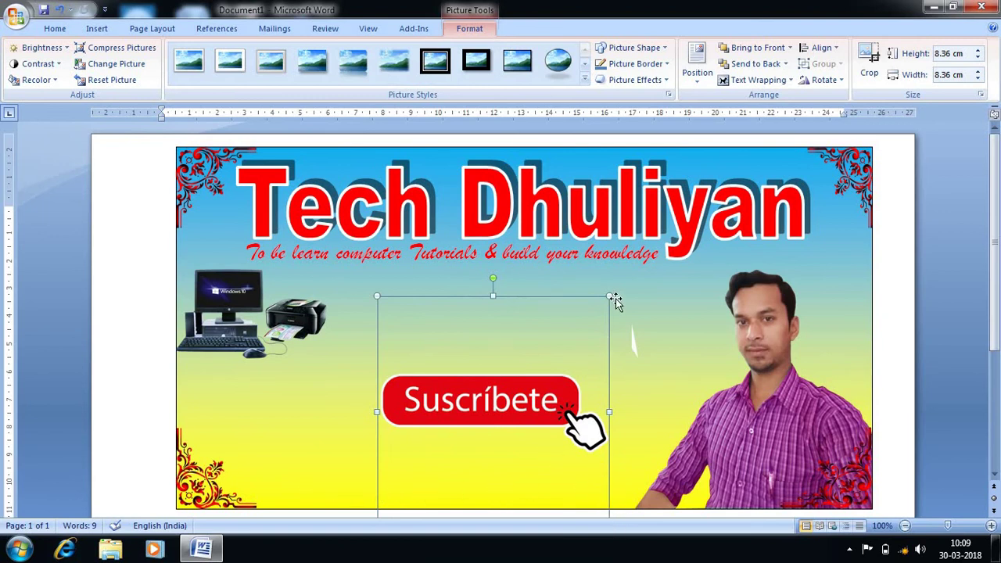
{"action": "left_click_drag", "start_coordinate": [609, 295], "coordinate": [539, 348]}
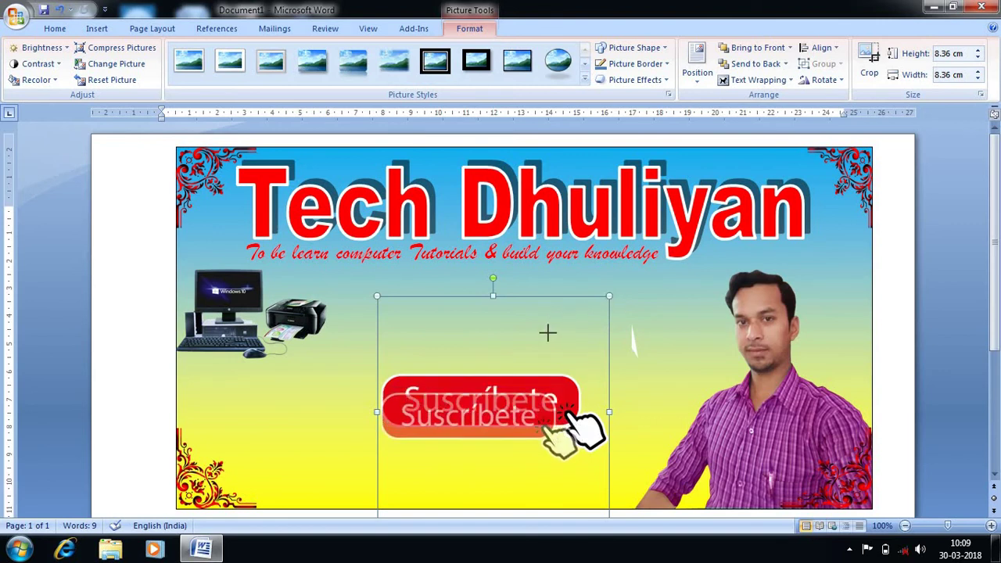
{"action": "left_click_drag", "start_coordinate": [486, 442], "coordinate": [639, 326]}
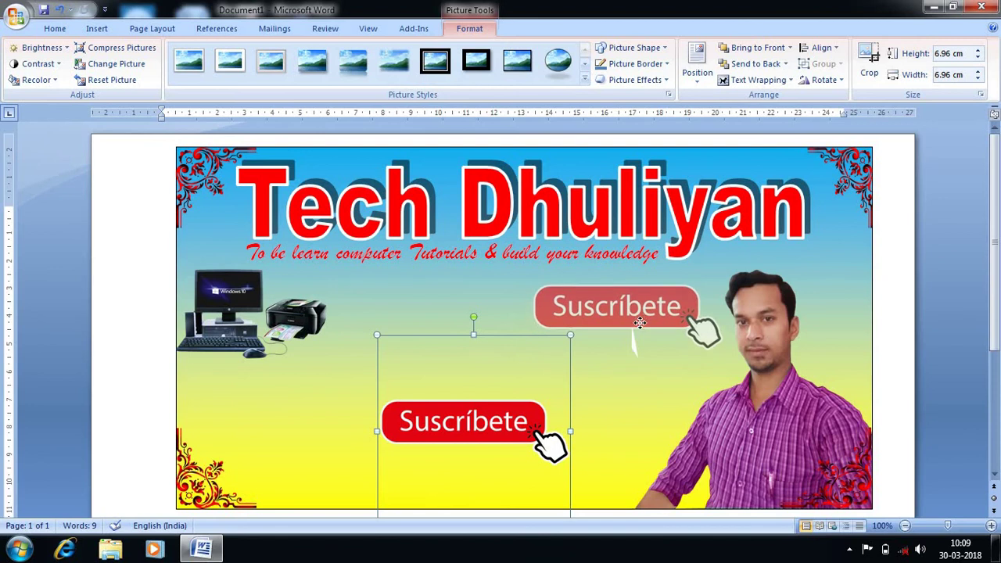
{"action": "left_click_drag", "start_coordinate": [639, 326], "coordinate": [646, 358]}
{"action": "left_click", "coordinate": [133, 352]}
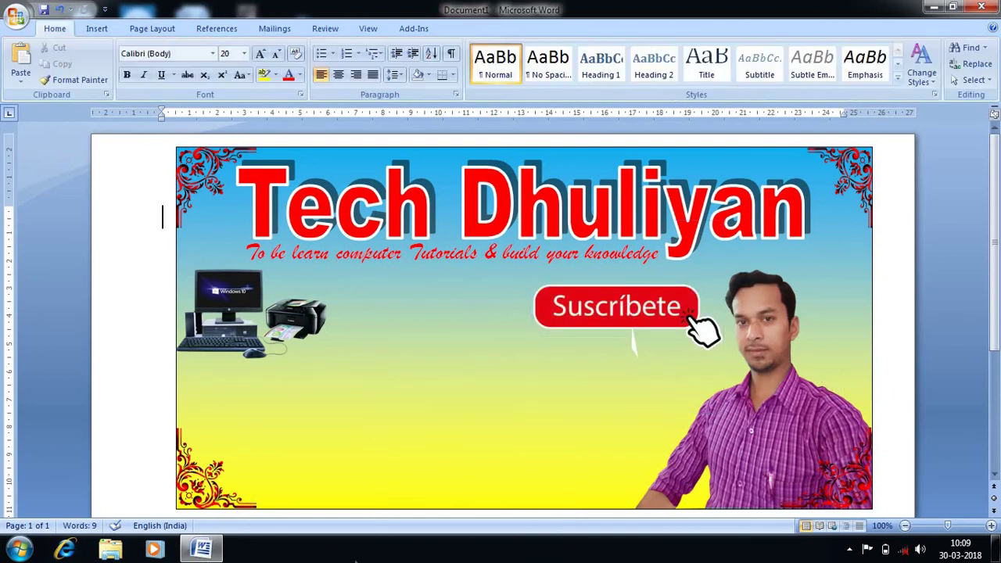
Step: Draw a 2.17 × 13.49 cm text box along the banner's bottom and type the postal address in it
{"action": "left_click", "coordinate": [98, 31]}
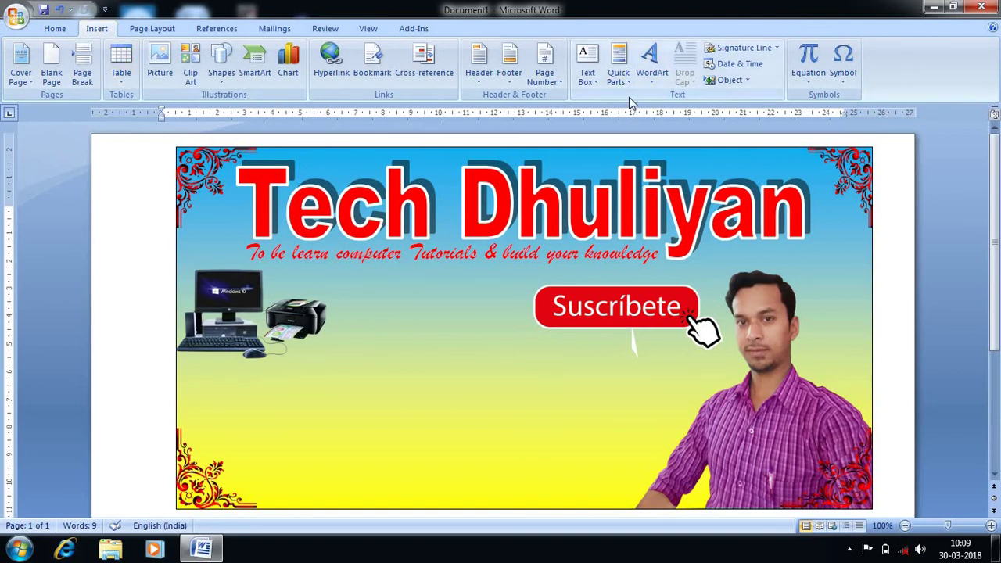
{"action": "left_click", "coordinate": [220, 79]}
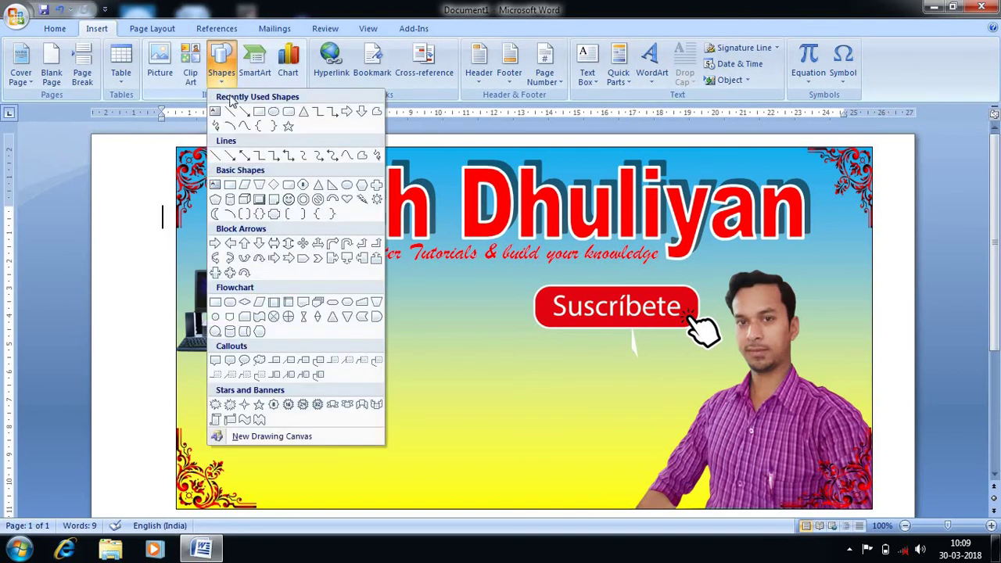
{"action": "left_click", "coordinate": [216, 113]}
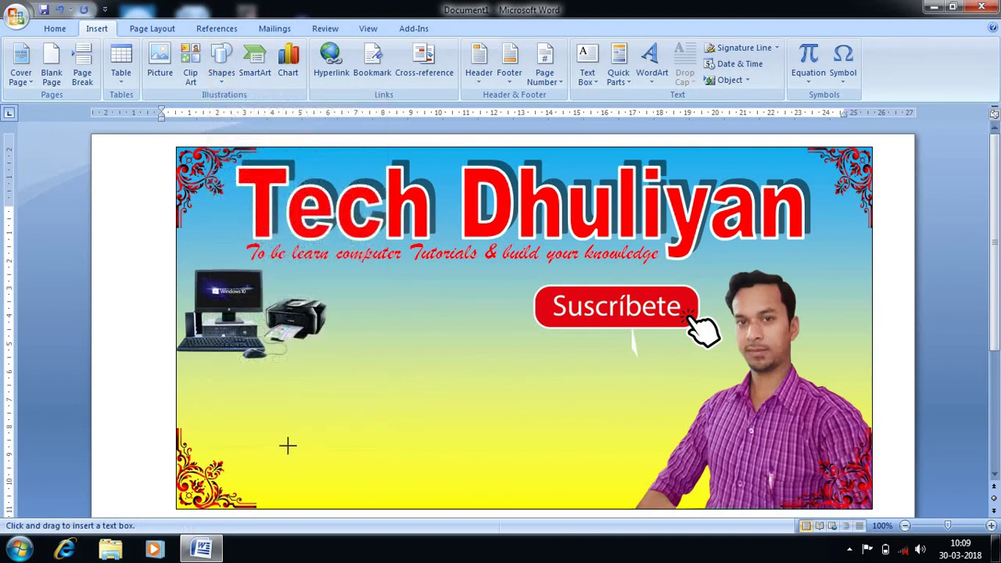
{"action": "mouse_move", "coordinate": [257, 467]}
{"action": "left_mouse_down"}
{"action": "mouse_move", "coordinate": [575, 309]}
{"action": "mouse_move", "coordinate": [633, 313]}
{"action": "left_mouse_up"}
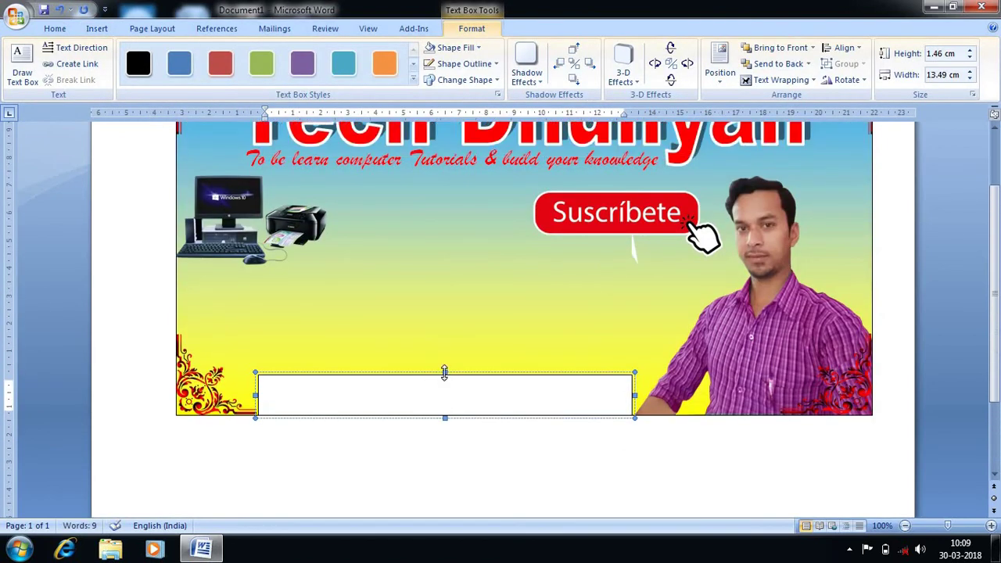
{"action": "left_click", "coordinate": [447, 336]}
{"action": "left_click_drag", "start_coordinate": [447, 357], "coordinate": [448, 354]}
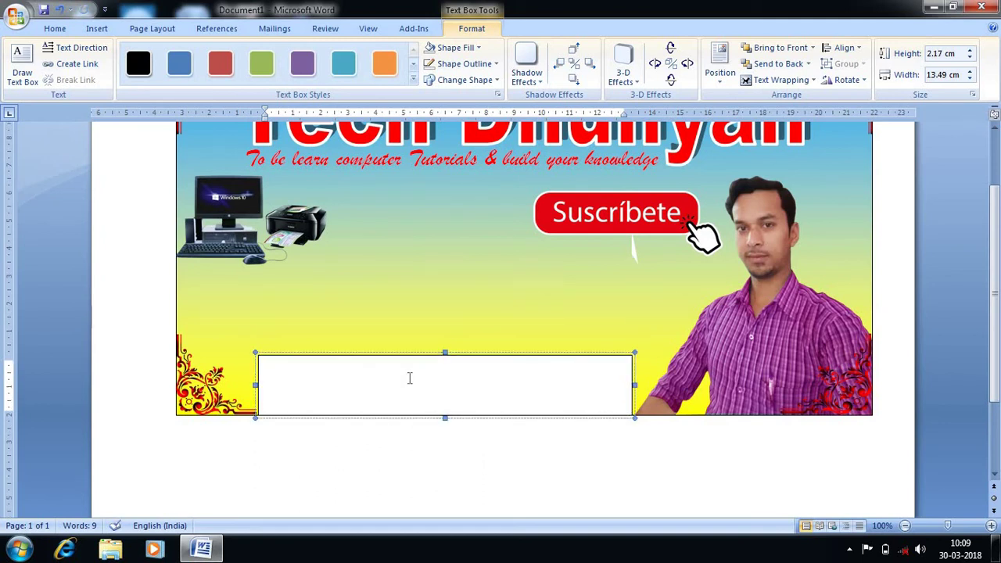
{"action": "type", "text": "D"}
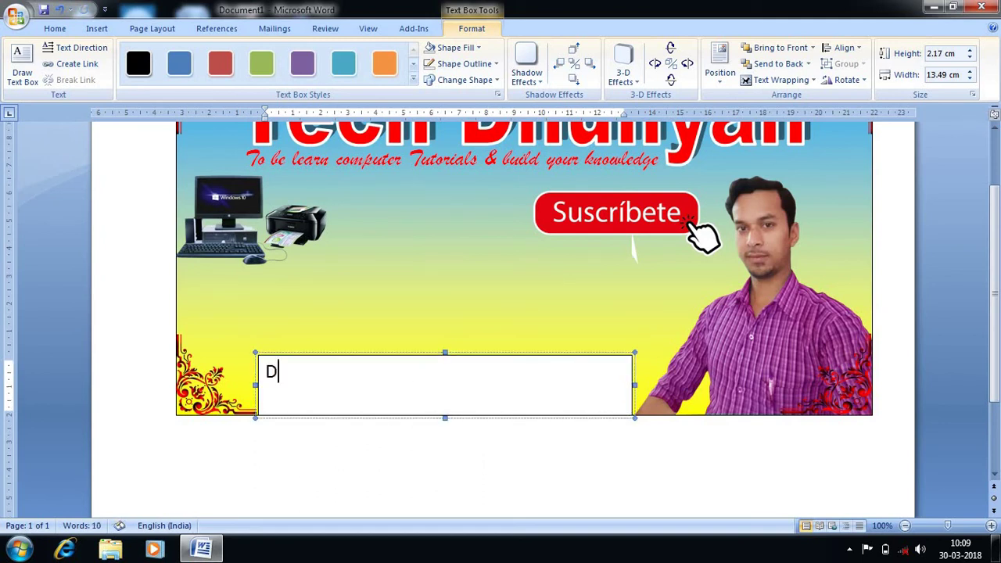
{"action": "type", "text": "huliyan"}
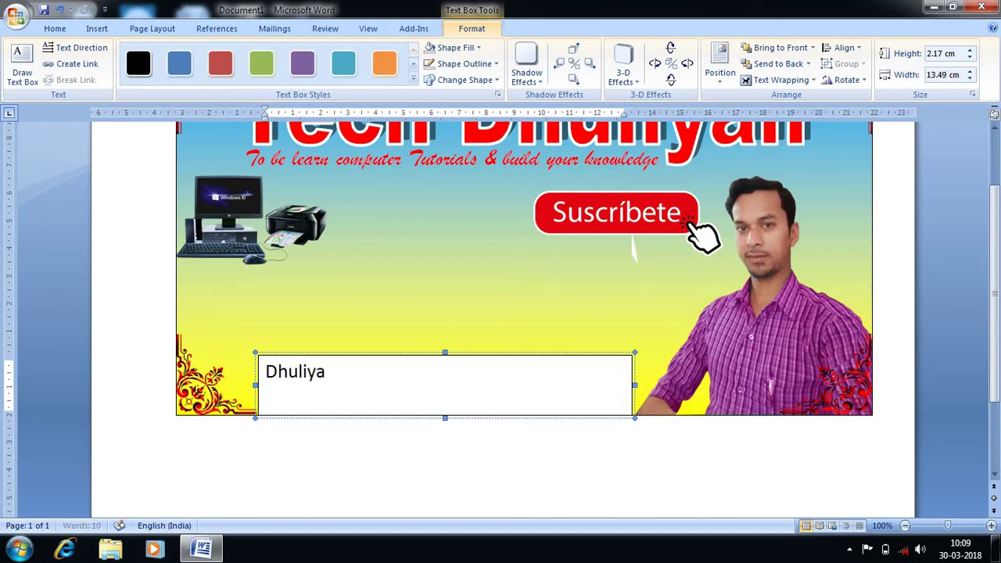
{"action": "type", "text": ", "}
{"action": "type", "text": "Samsherg"}
{"action": "type", "text": "anj"}
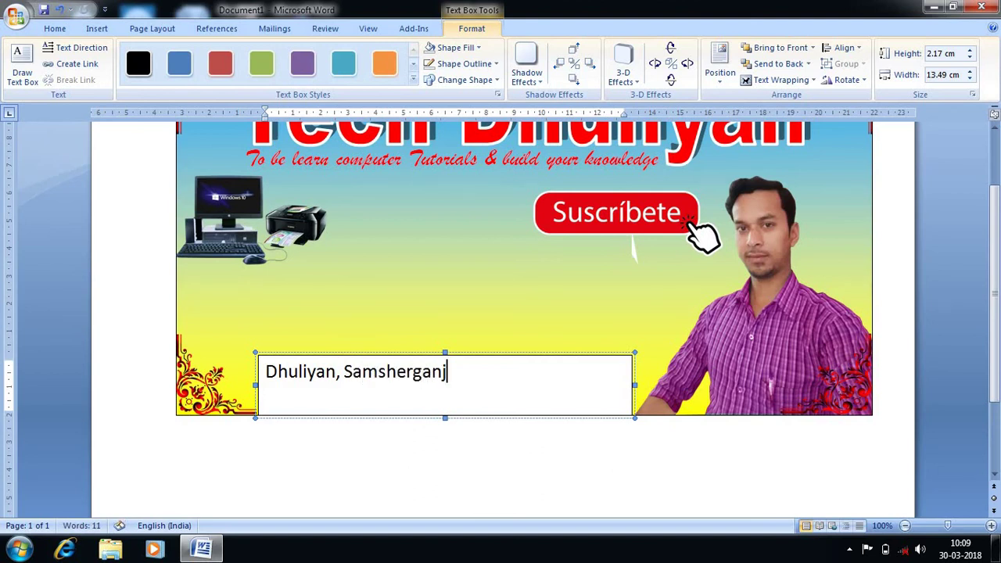
{"action": "type", "text": ", Mur"}
{"action": "type", "text": "shidabad,"}
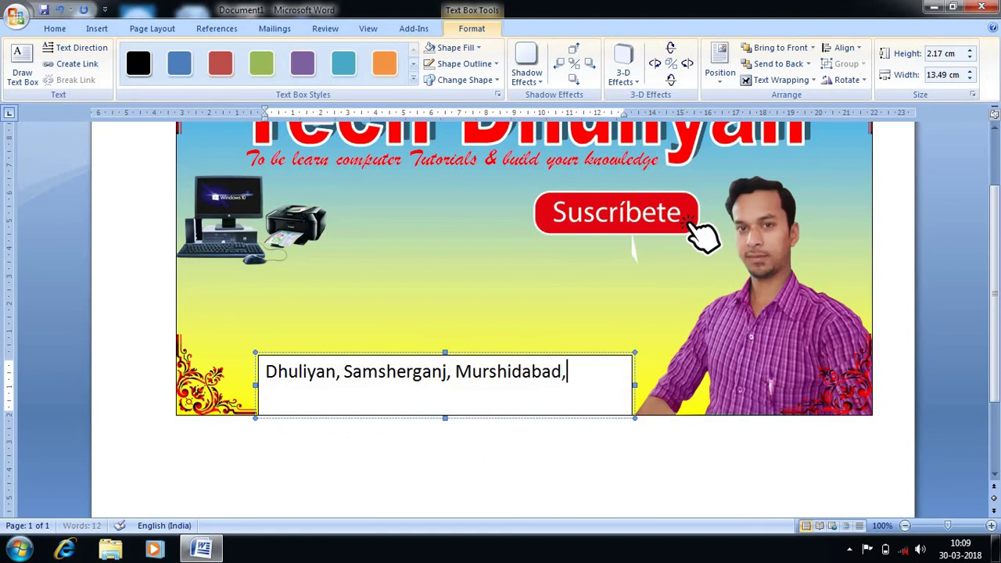
{"action": "type", "text": " West"}
{"action": "type", "text": " Benga"}
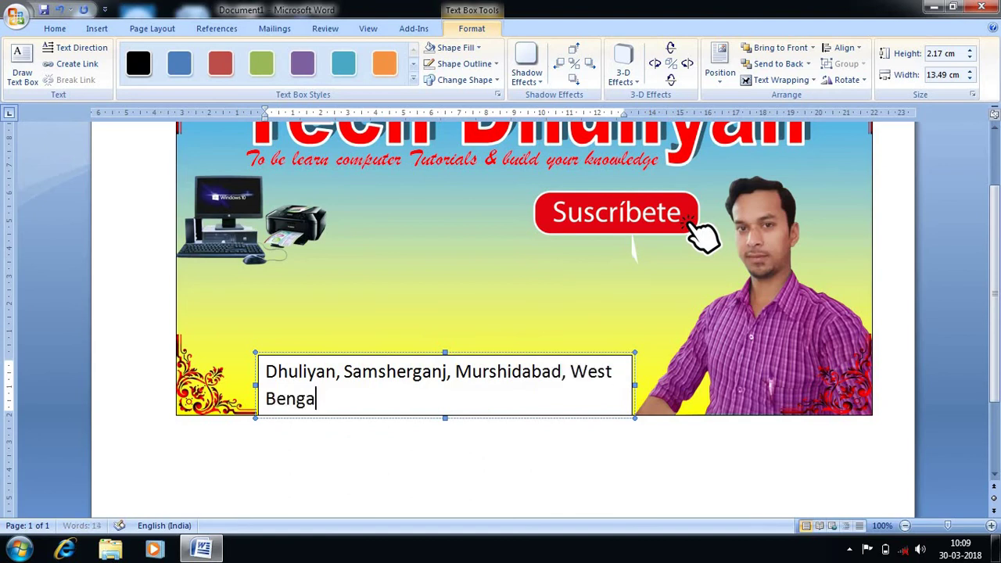
{"action": "type", "text": "l, 742202"}
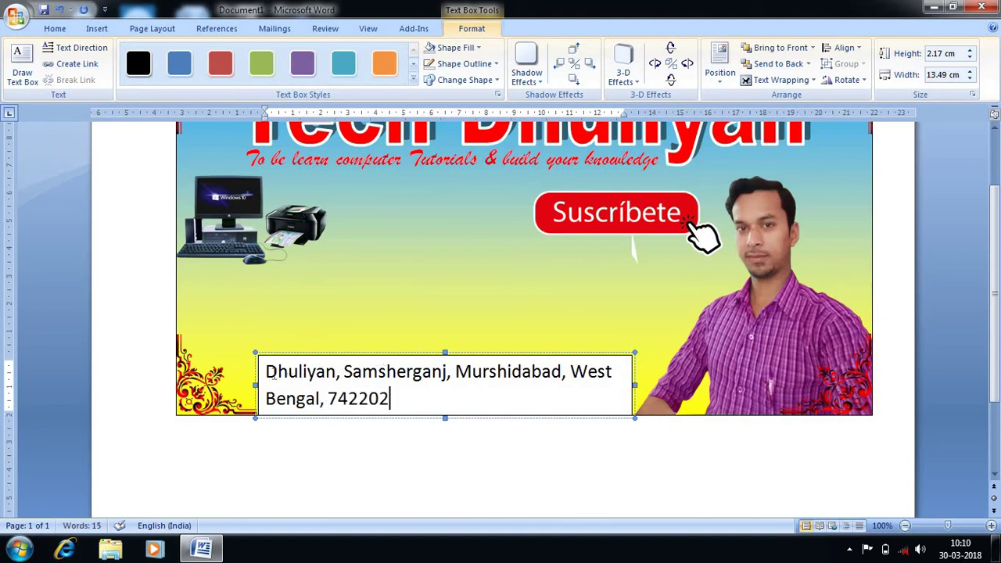
Step: Make the address text 14 pt bold
{"action": "triple_click", "coordinate": [335, 396]}
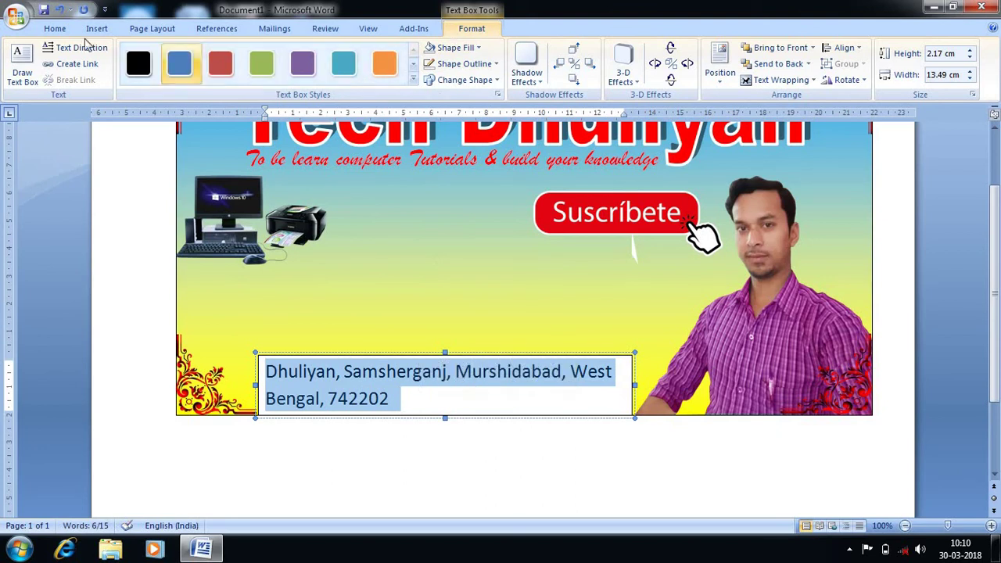
{"action": "left_click", "coordinate": [54, 29]}
{"action": "left_click", "coordinate": [275, 53]}
{"action": "left_click", "coordinate": [275, 54]}
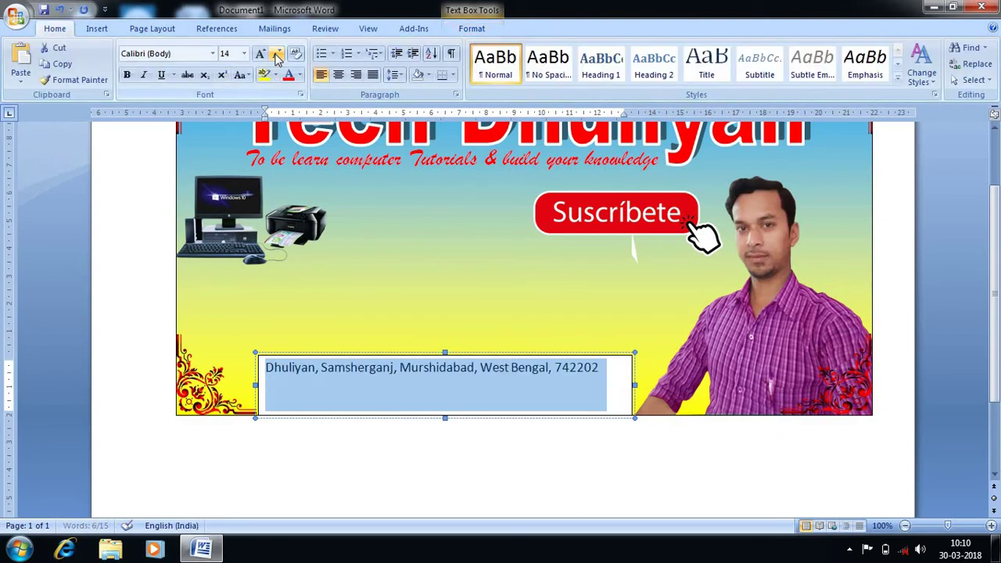
{"action": "left_click", "coordinate": [127, 75]}
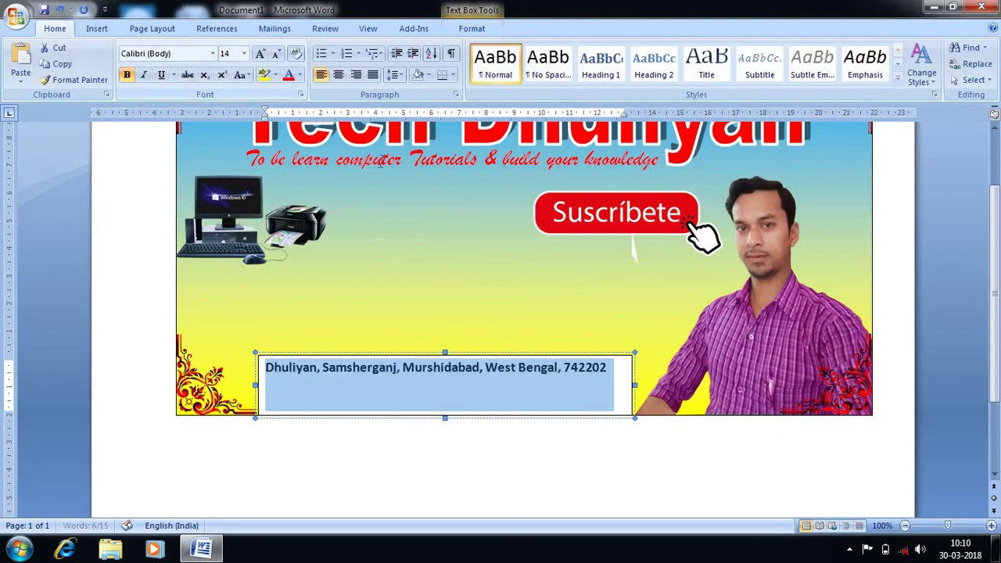
Step: Add an 'Email:' line with the e-mail address below and recolour it dark blue
{"action": "left_click", "coordinate": [563, 384]}
{"action": "key", "text": "Return"}
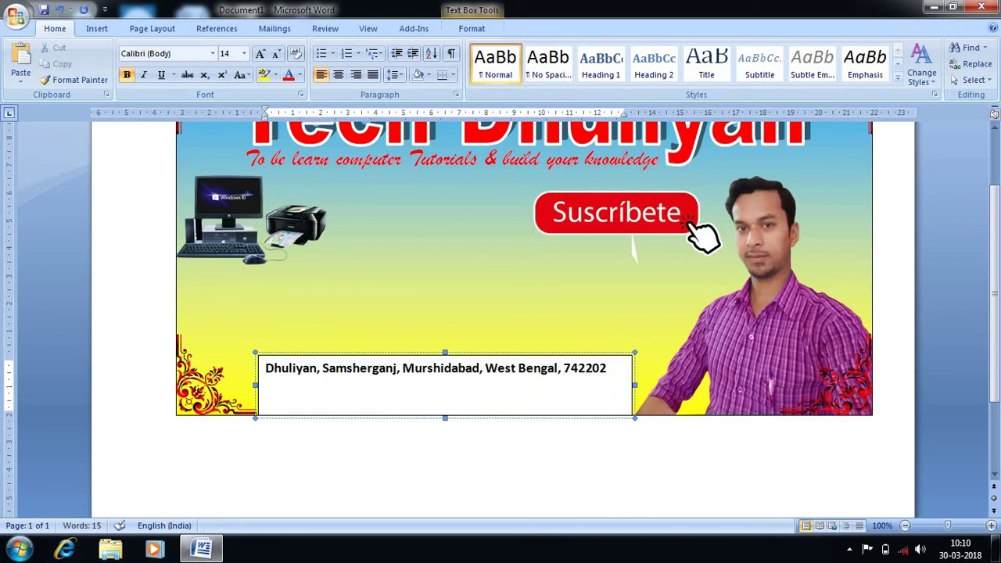
{"action": "type", "text": "Email: "}
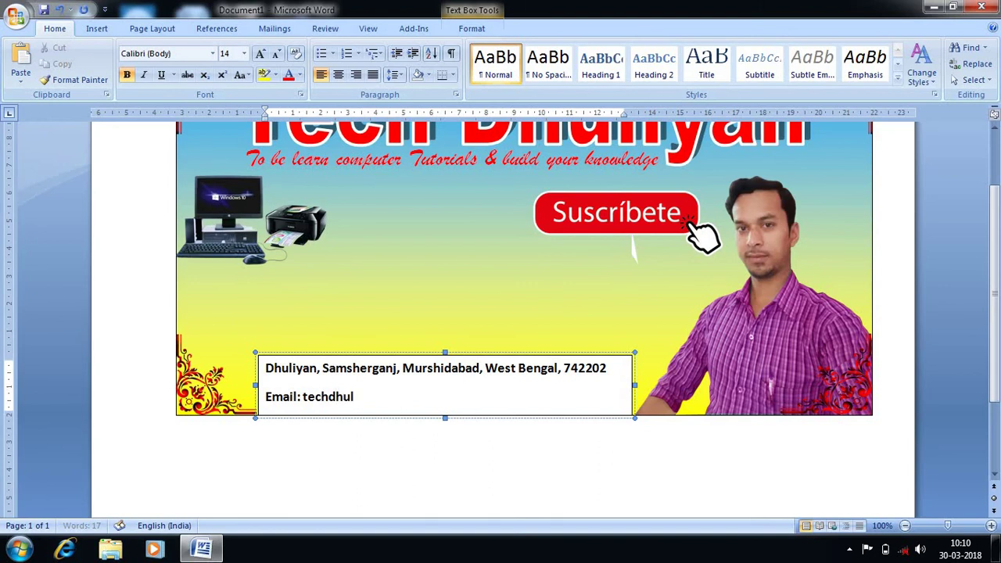
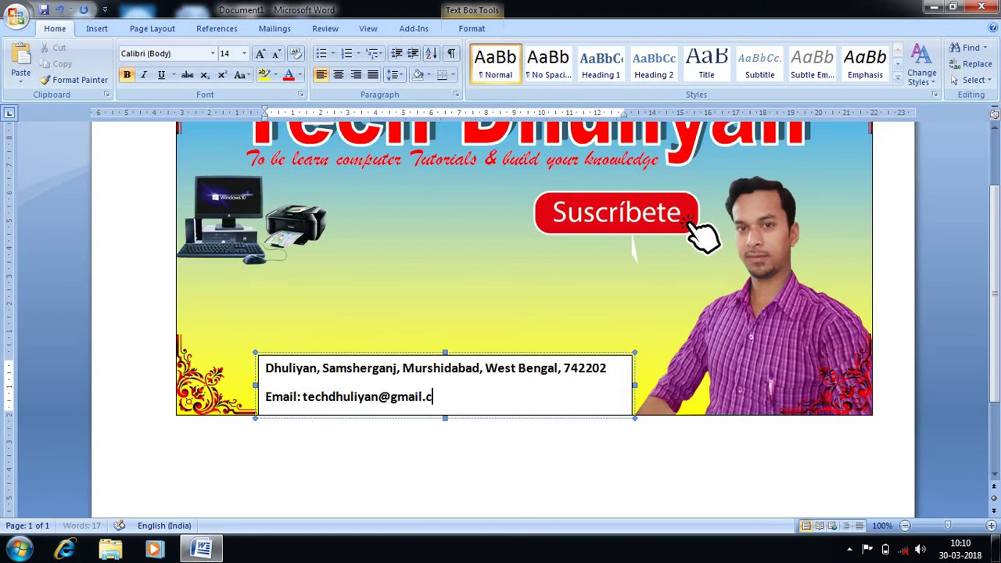
{"action": "left_click_drag", "start_coordinate": [472, 395], "coordinate": [258, 399]}
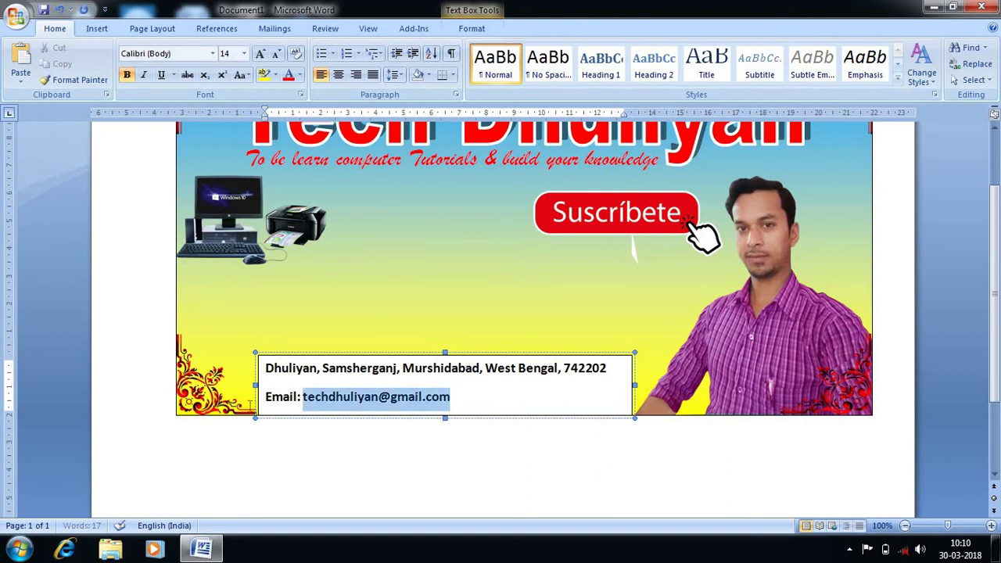
{"action": "left_click", "coordinate": [301, 76]}
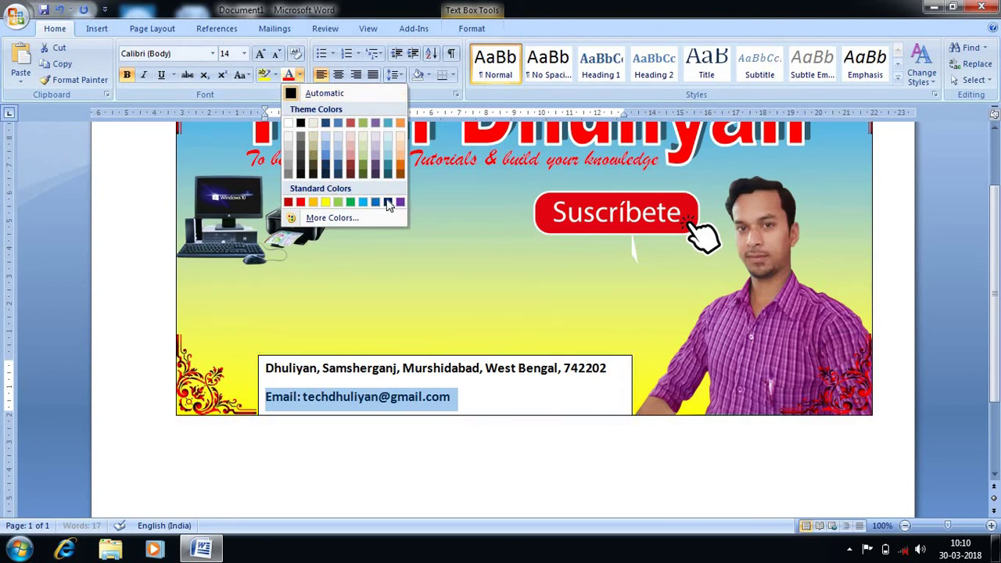
{"action": "left_click", "coordinate": [408, 249]}
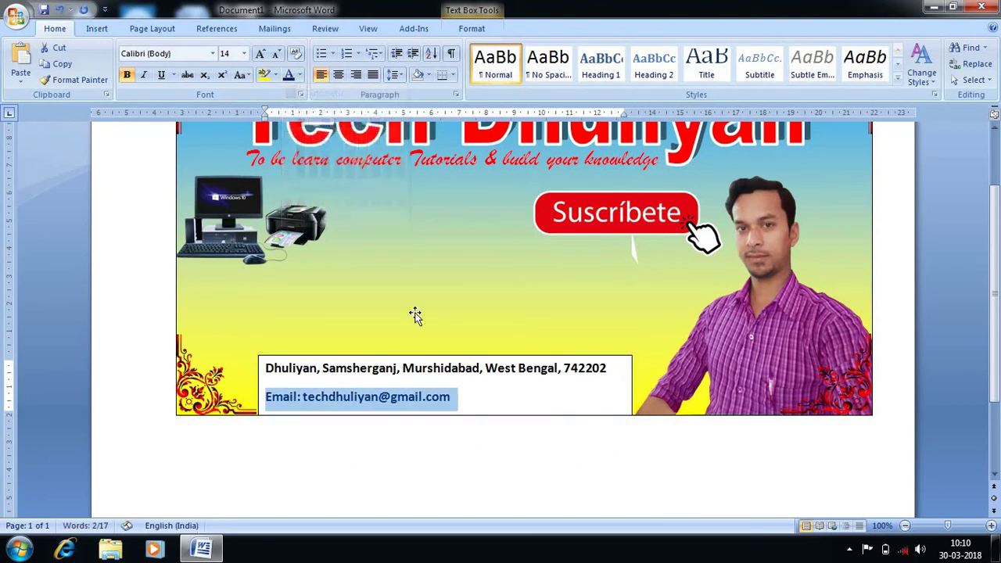
{"action": "left_click", "coordinate": [462, 387]}
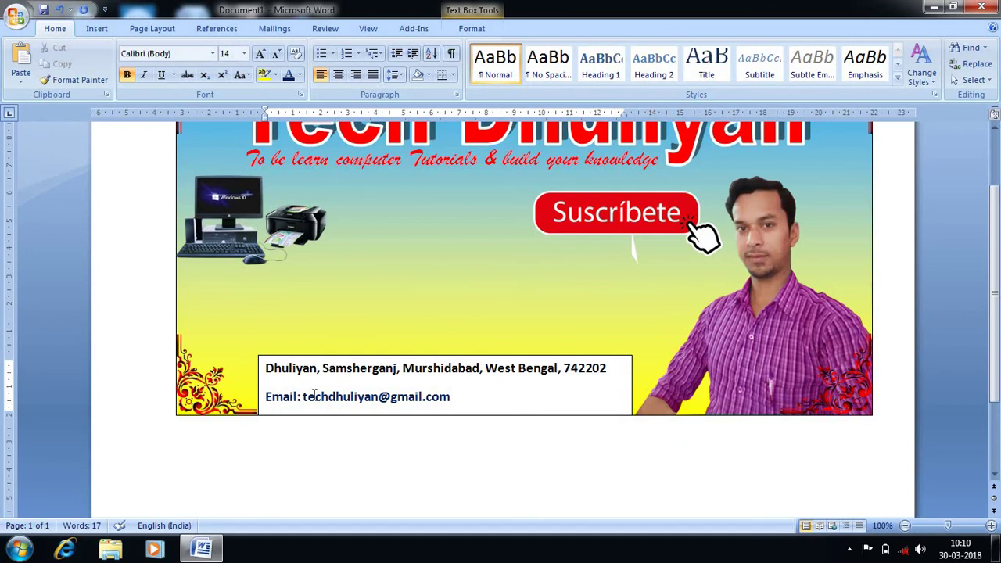
Step: Underline the e-mail address, then select the whole text box
{"action": "left_click_drag", "start_coordinate": [304, 397], "coordinate": [450, 397]}
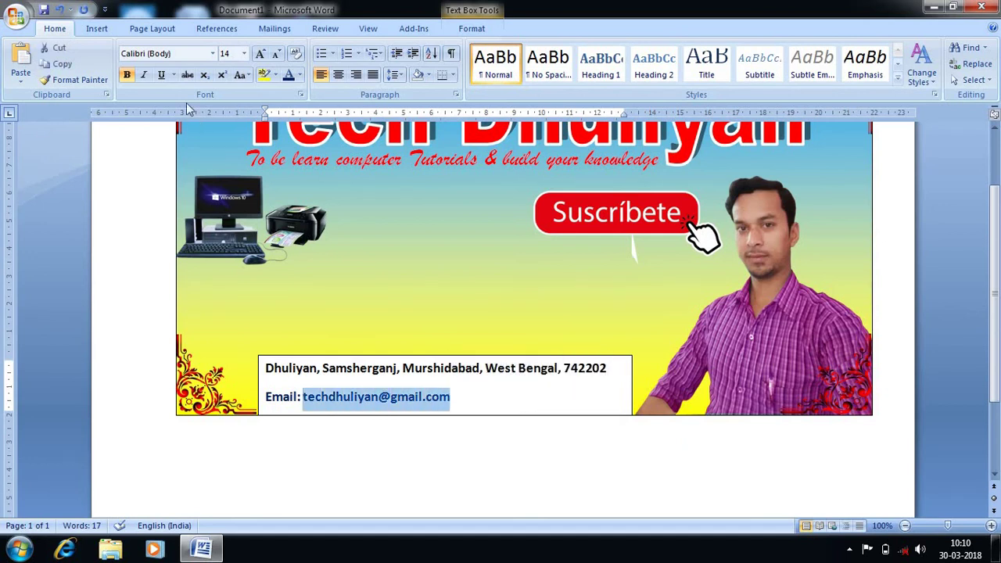
{"action": "left_click", "coordinate": [162, 76]}
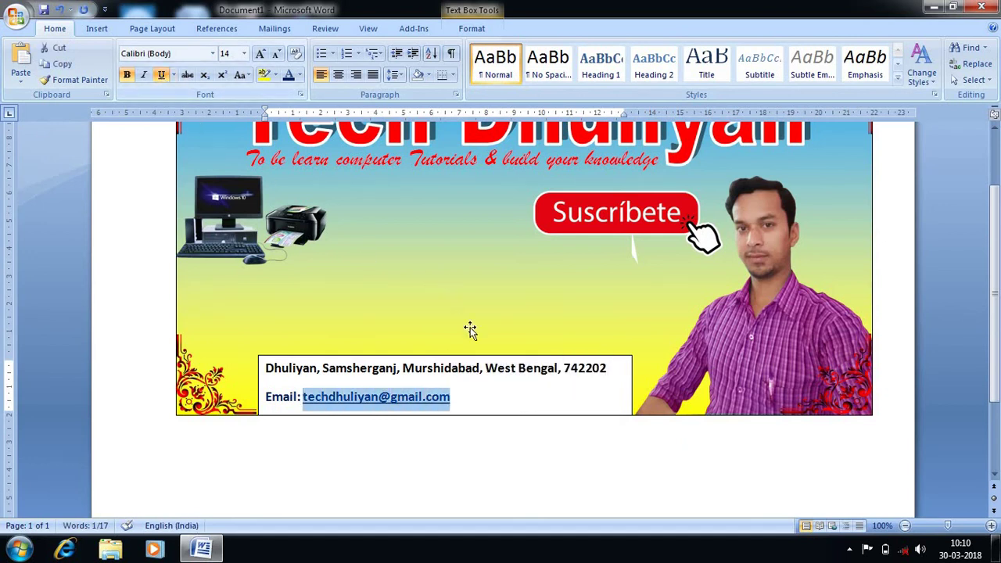
{"action": "left_click", "coordinate": [479, 374]}
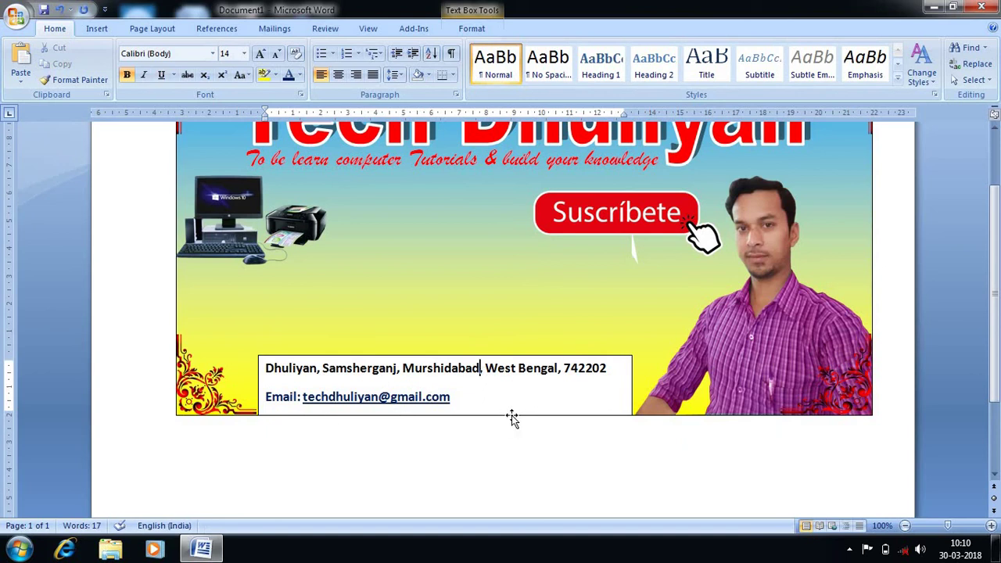
{"action": "left_click", "coordinate": [462, 356]}
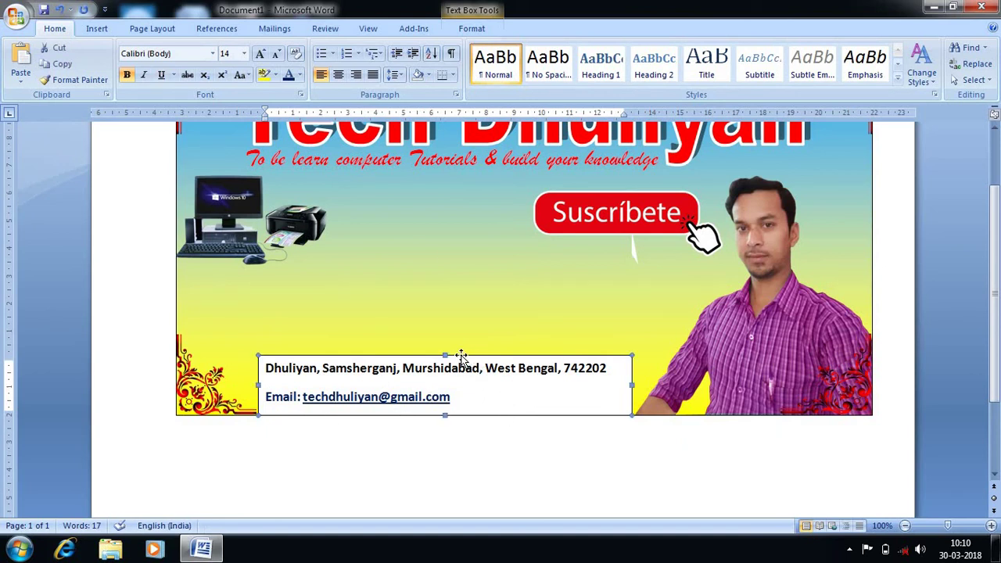
Step: Give the address text box No Fill and a dashed outline
{"action": "left_click", "coordinate": [471, 29]}
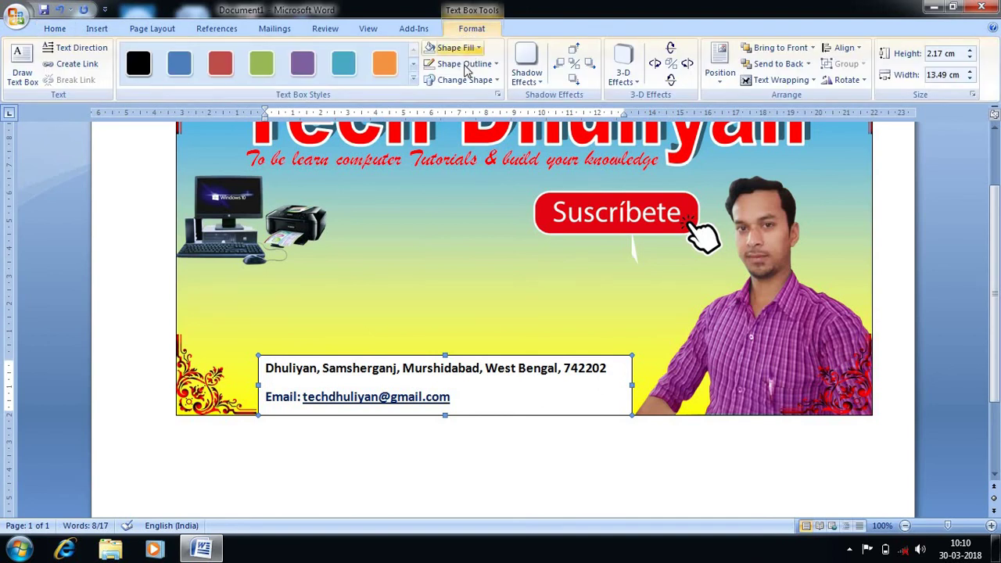
{"action": "left_click", "coordinate": [456, 48]}
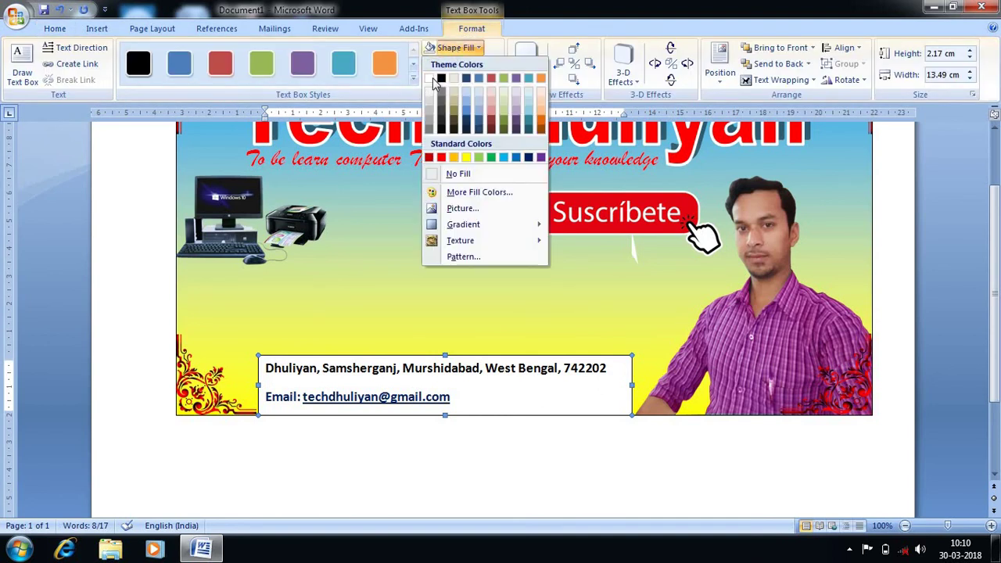
{"action": "left_click", "coordinate": [448, 173]}
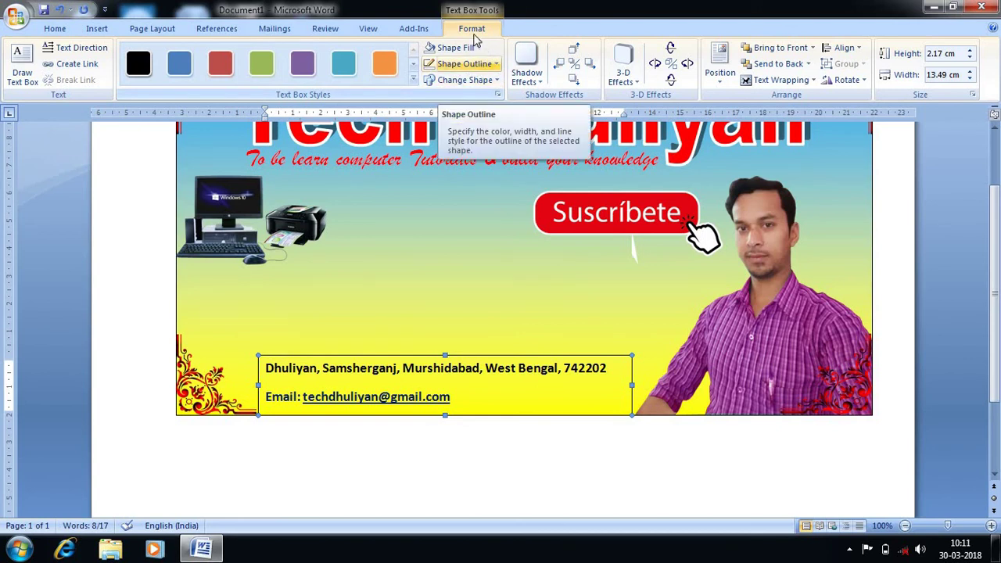
{"action": "left_click", "coordinate": [454, 49]}
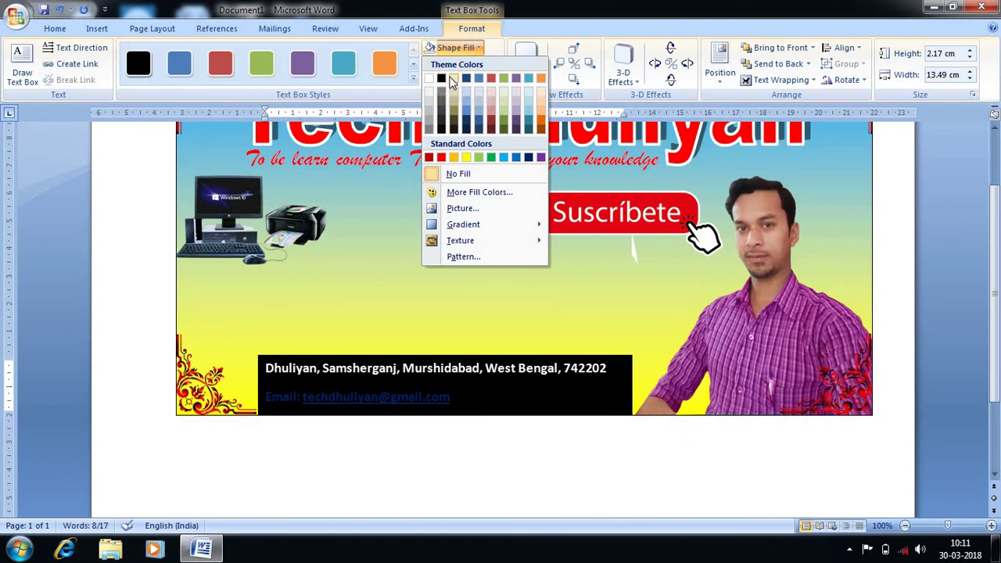
{"action": "left_click", "coordinate": [464, 173]}
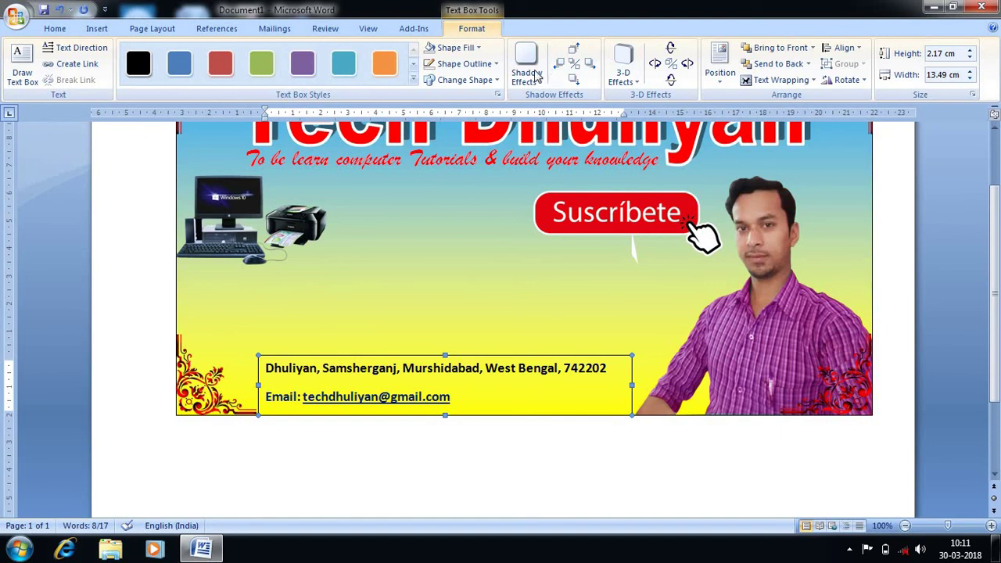
{"action": "left_click", "coordinate": [475, 69]}
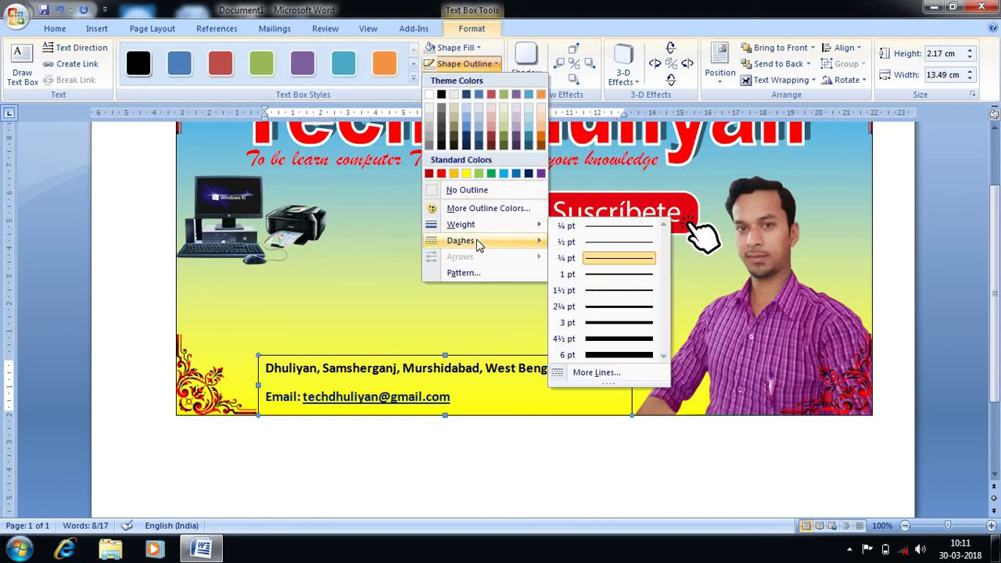
{"action": "mouse_move", "coordinate": [485, 240]}
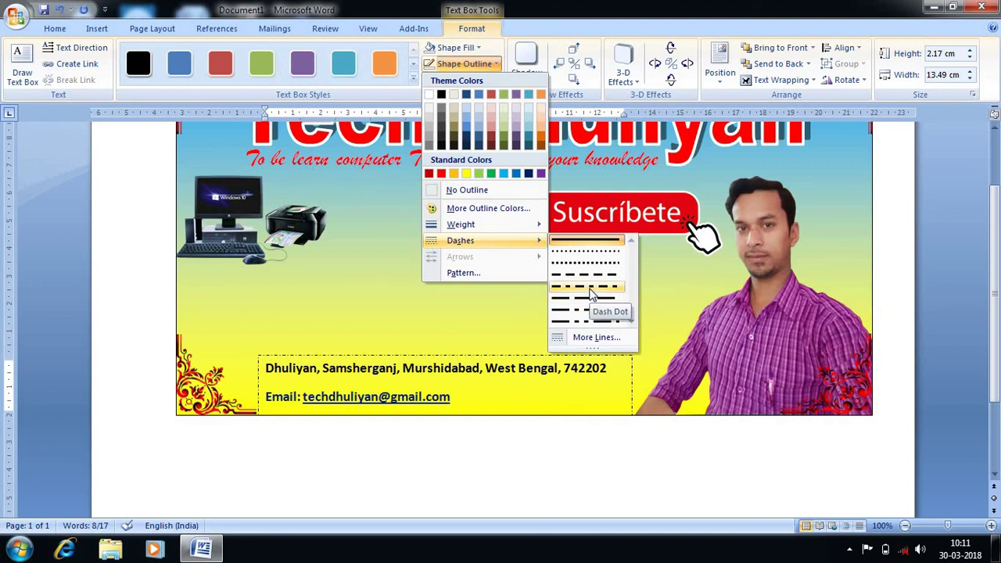
{"action": "left_click", "coordinate": [592, 289]}
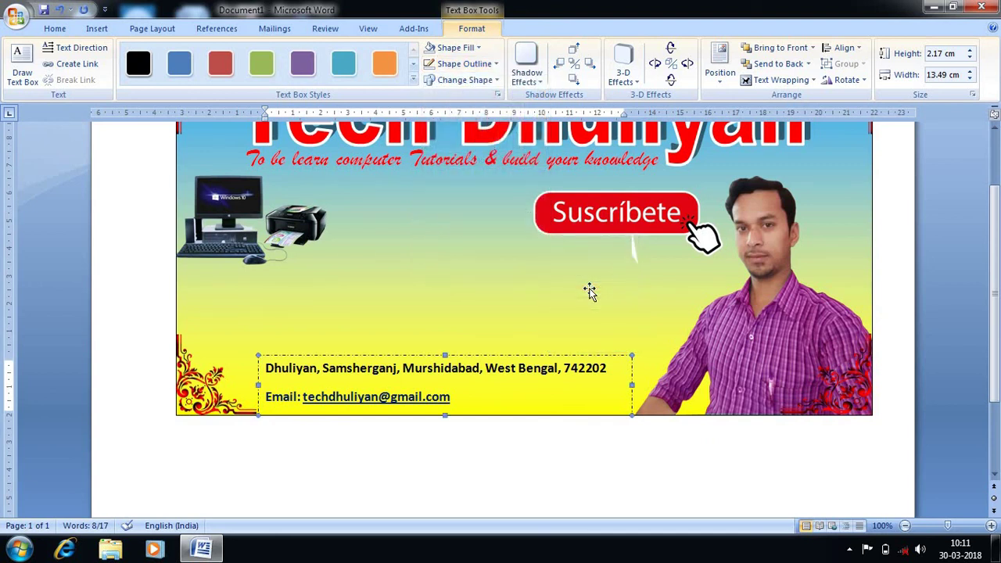
{"action": "left_click", "coordinate": [552, 454]}
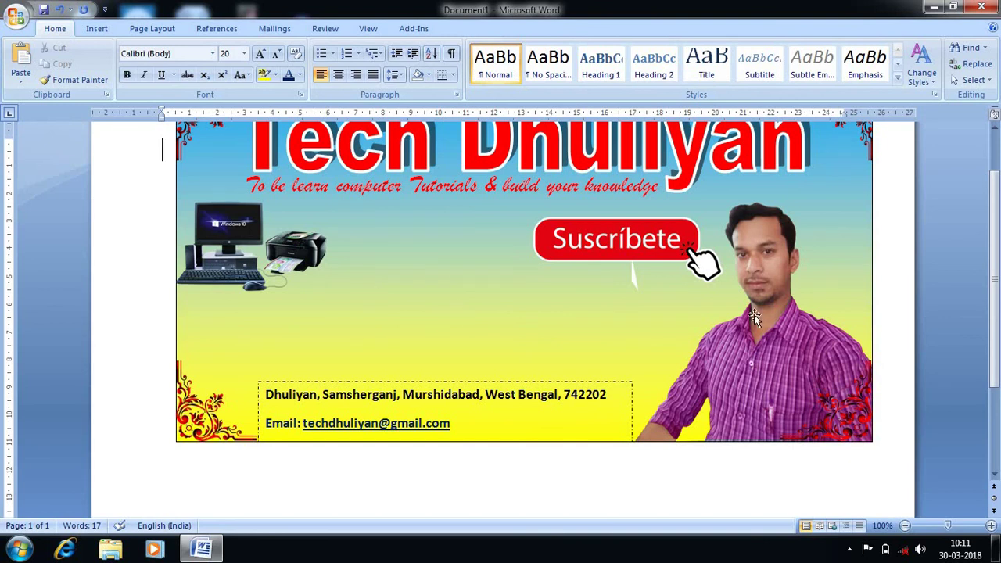
{"action": "left_click_drag", "start_coordinate": [996, 242], "coordinate": [998, 229]}
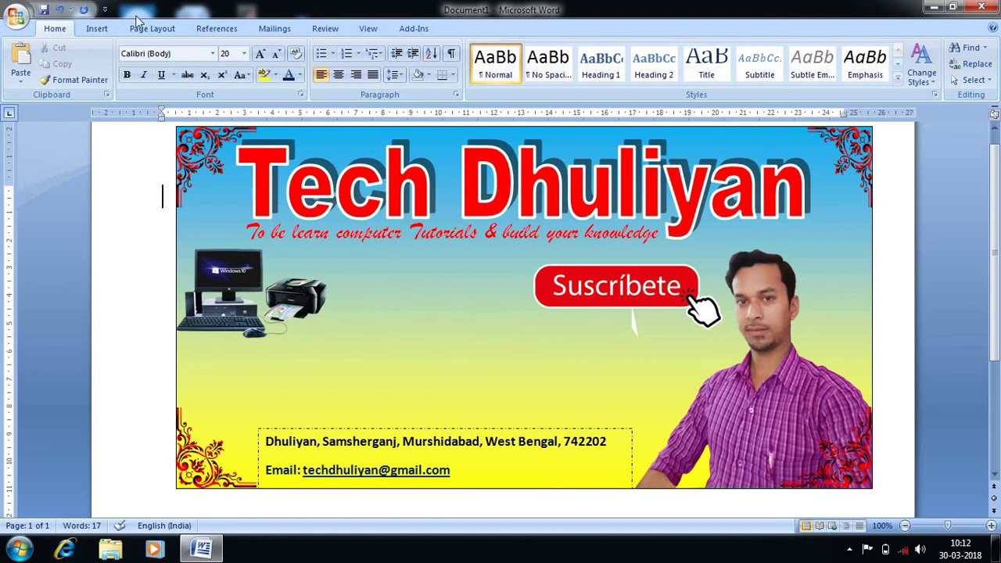
{"action": "left_click", "coordinate": [98, 29]}
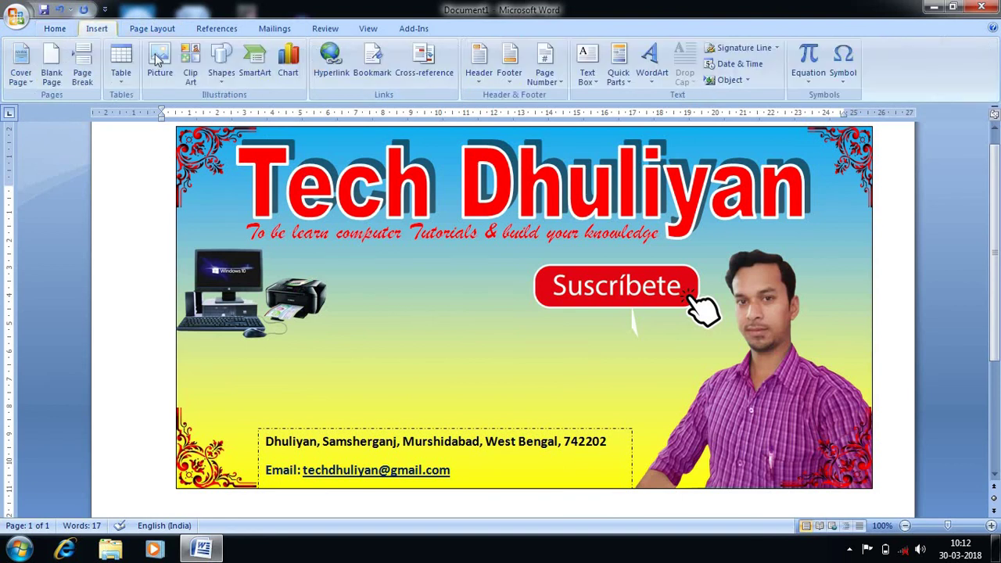
{"action": "left_click", "coordinate": [221, 62]}
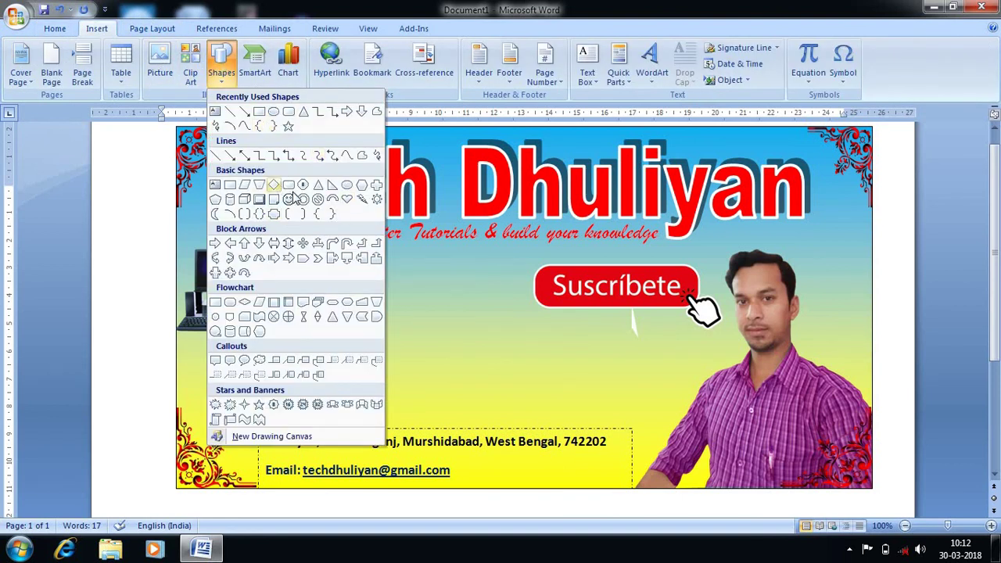
{"action": "left_click", "coordinate": [491, 340]}
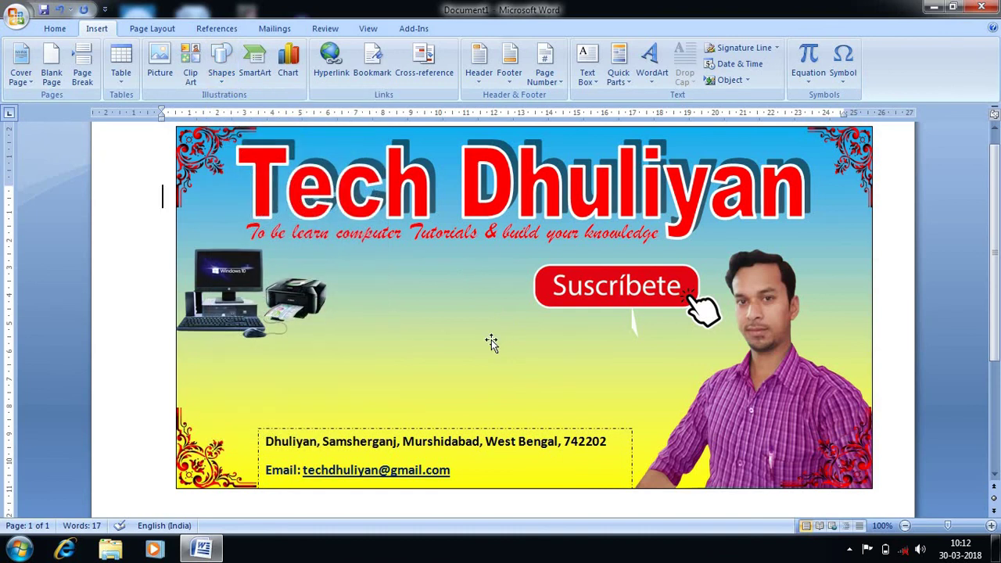